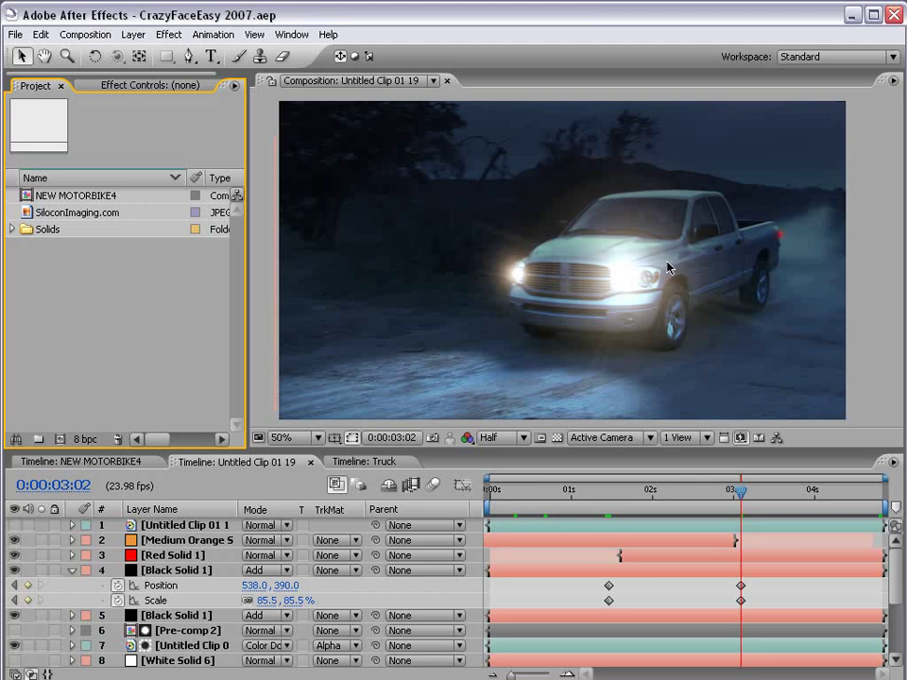
# Step: Compare the night version against the original daylight footage at the keyframes, then save the project
pyautogui.click(14, 526)
pyautogui.press('j')
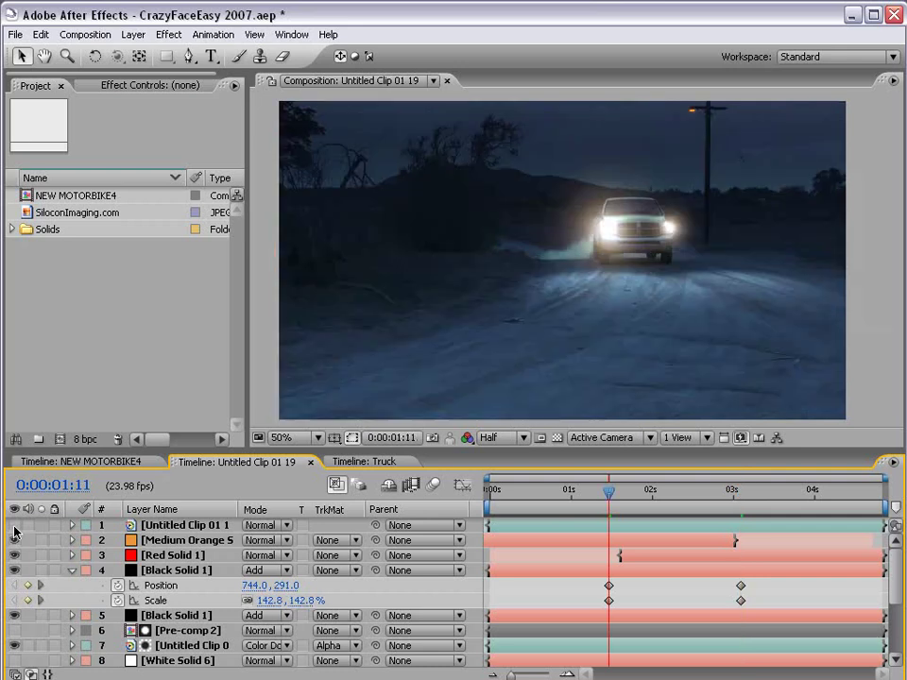
pyautogui.click(14, 527)
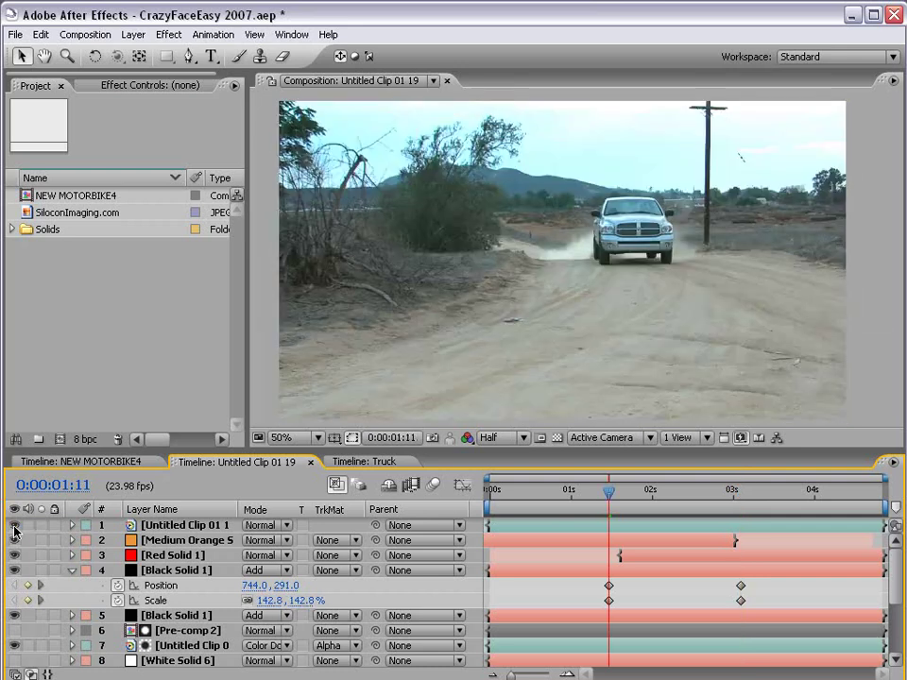
pyautogui.press('k')
pyautogui.press('j')
pyautogui.click(14, 527)
pyautogui.click(563, 600)
pyautogui.hotkey('ctrl', 's')
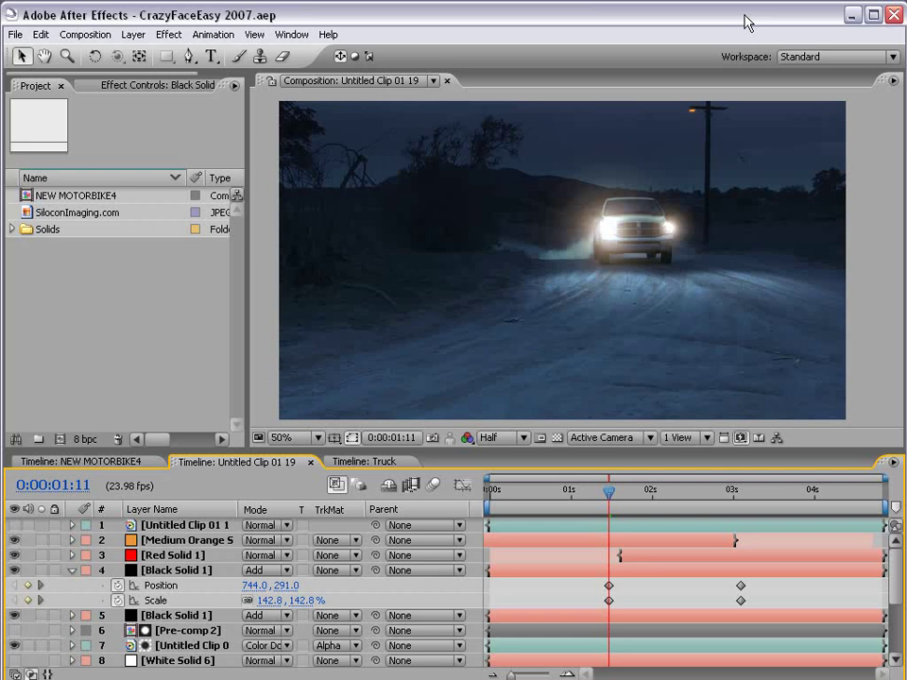
# Step: Search Google Images for 'carp' and open the photo of a large carp held up at night
pyautogui.hotkey('alt', 'Tab')
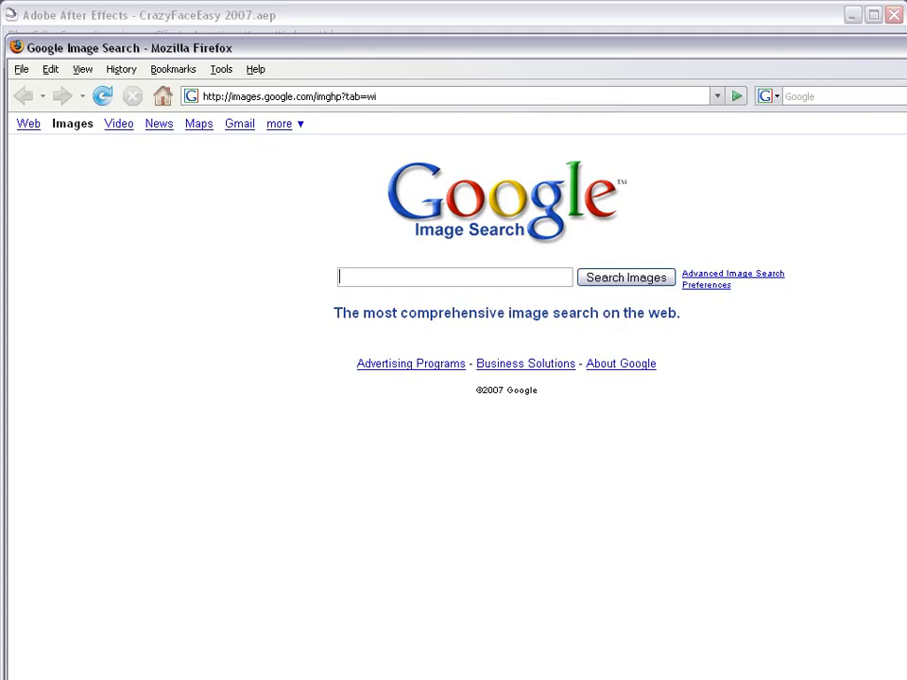
pyautogui.write('carp')
pyautogui.click(621, 280)
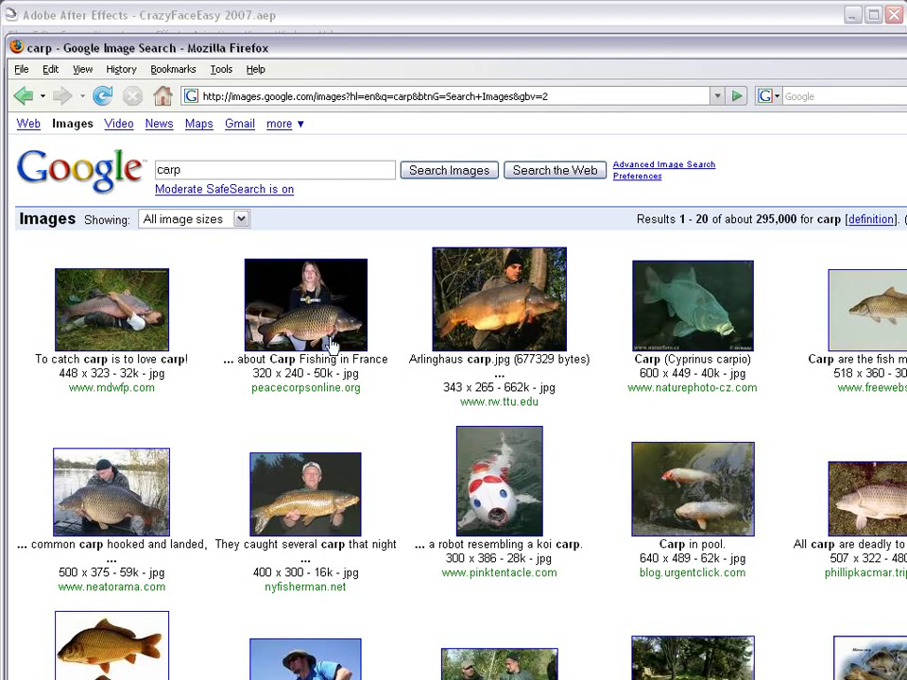
pyautogui.click(331, 345)
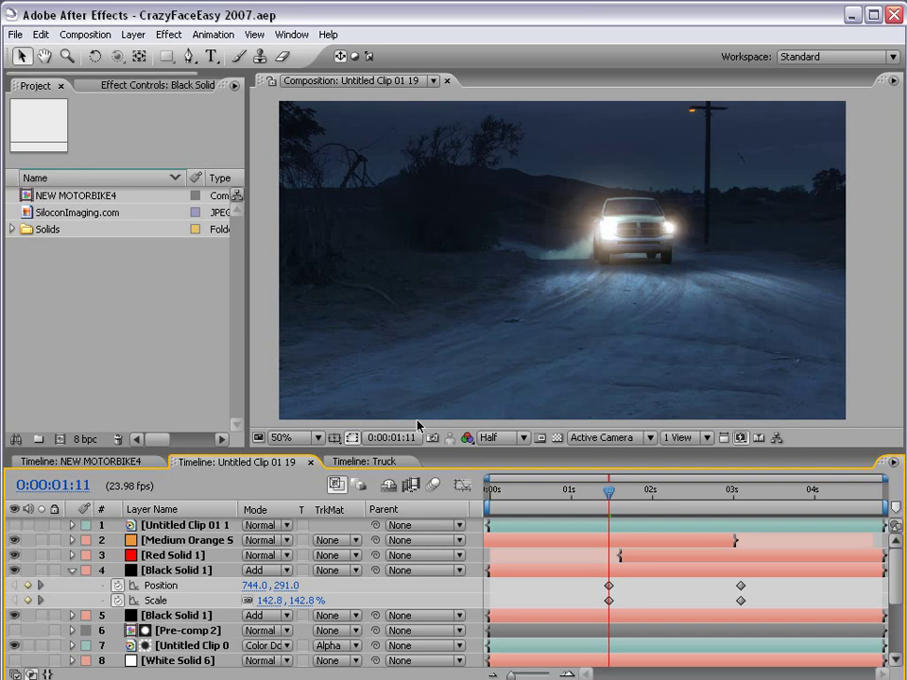
# Step: In the Truck comp, select the truck clip at its start and apply Hue/Saturation and Curves
pyautogui.click(363, 461)
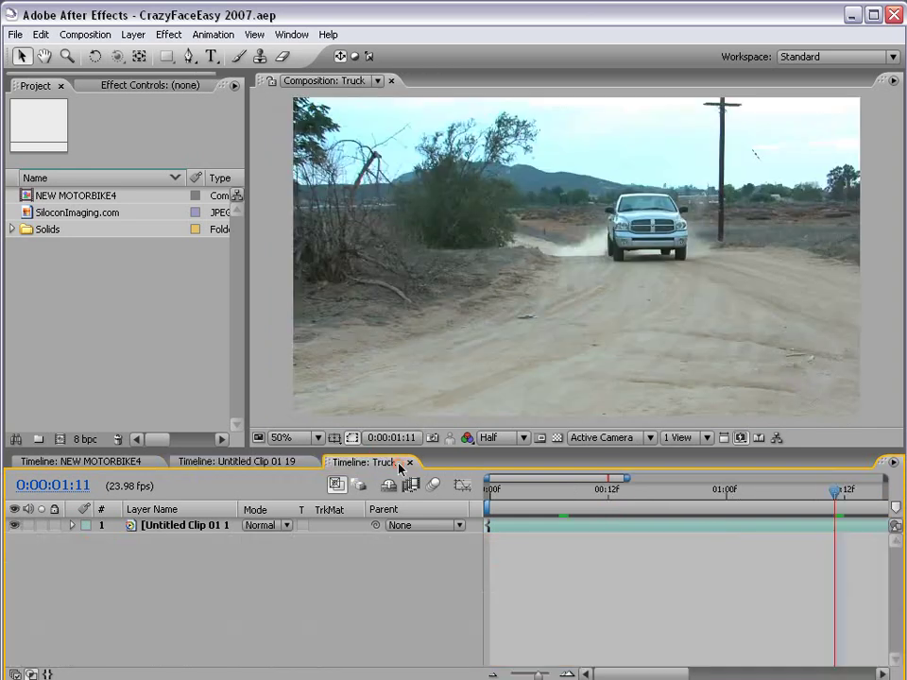
pyautogui.moveTo(626, 493); pyautogui.dragTo(489, 507)
pyautogui.click(503, 521)
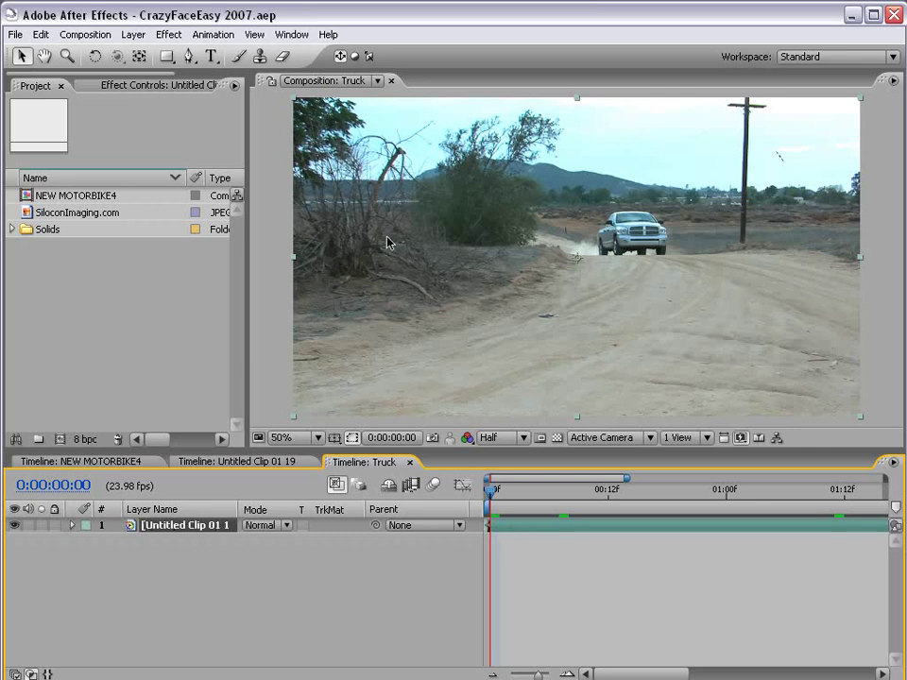
pyautogui.click(168, 34)
pyautogui.moveTo(228, 217)
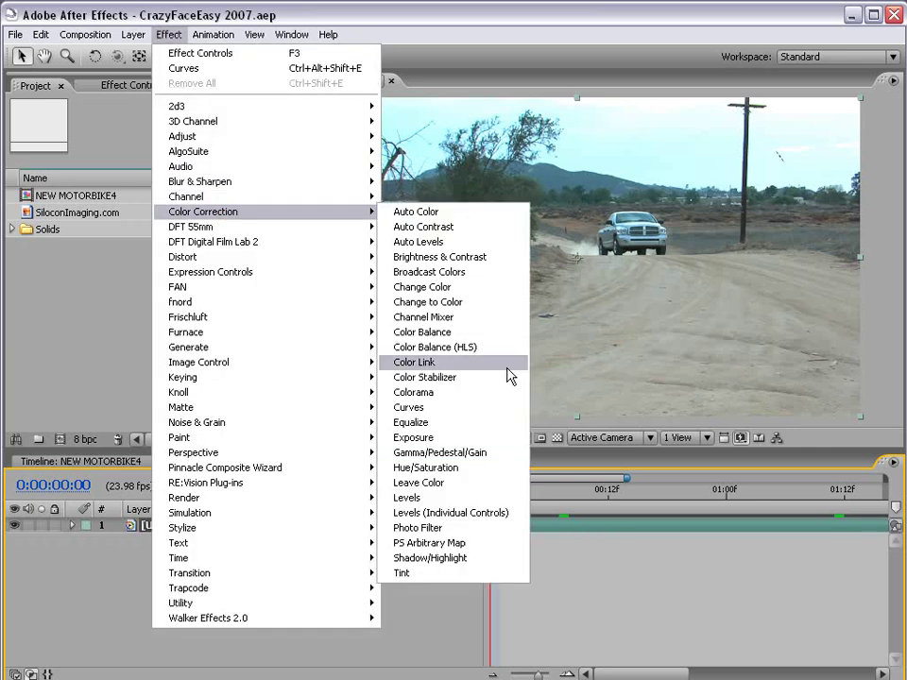
pyautogui.click(459, 468)
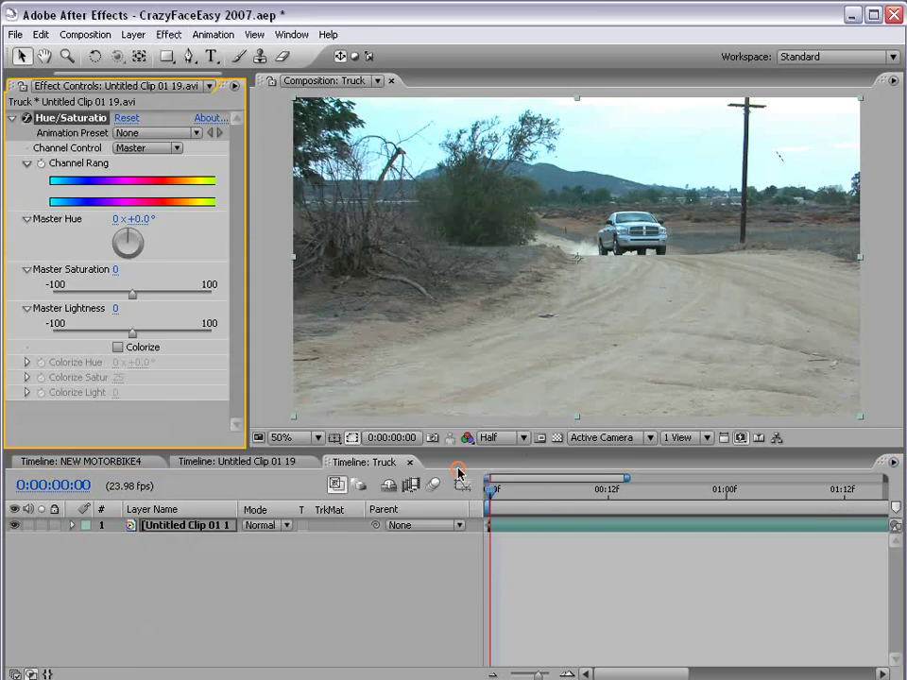
pyautogui.click(168, 34)
pyautogui.moveTo(255, 219)
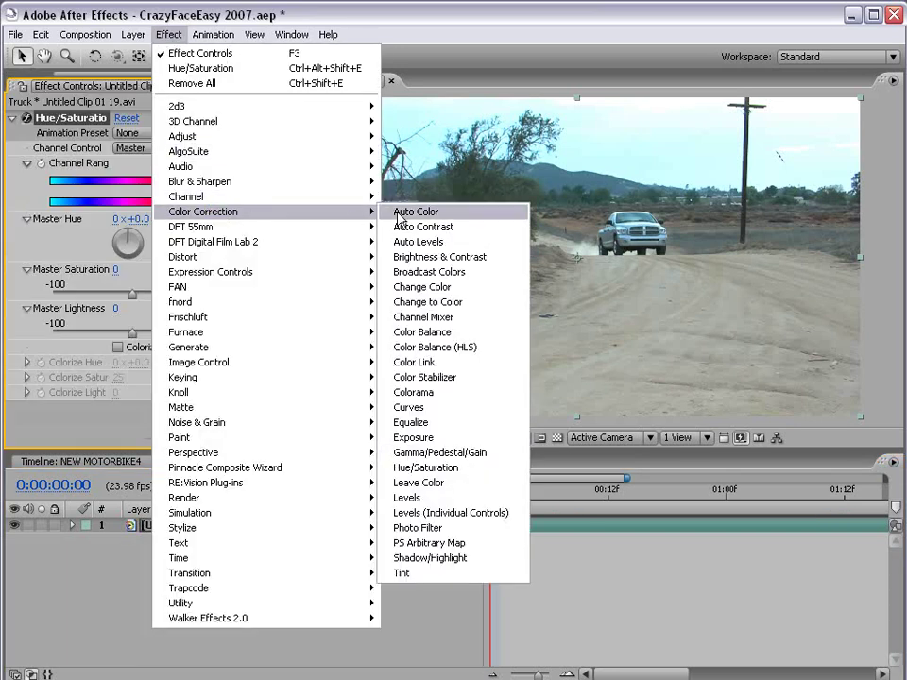
pyautogui.click(415, 408)
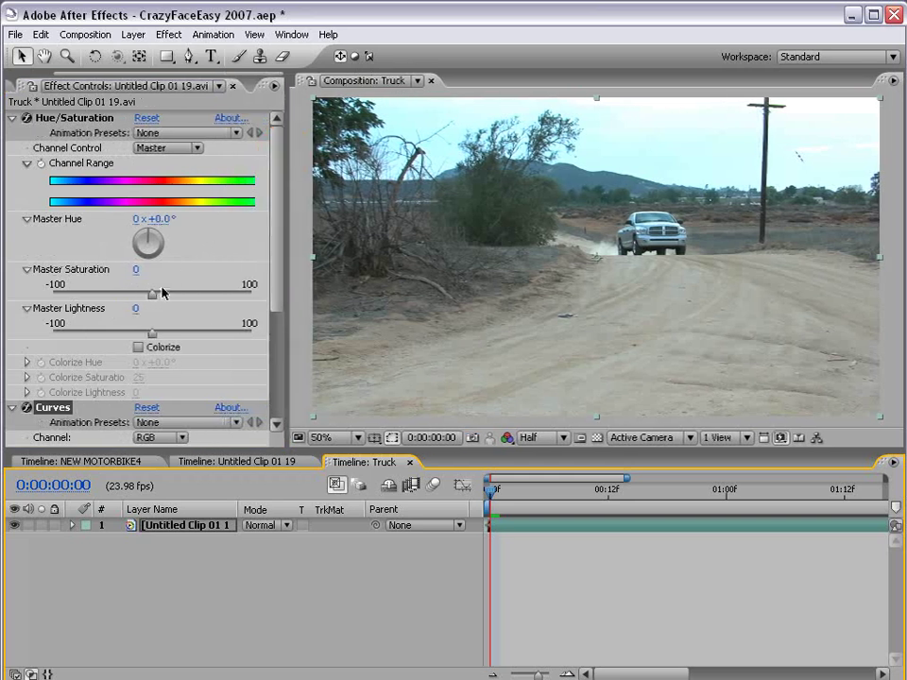
# Step: Lower Master Saturation to -29 and darken the RGB curve with a lowered top and a shadow point
pyautogui.moveTo(152, 294); pyautogui.dragTo(124, 299)
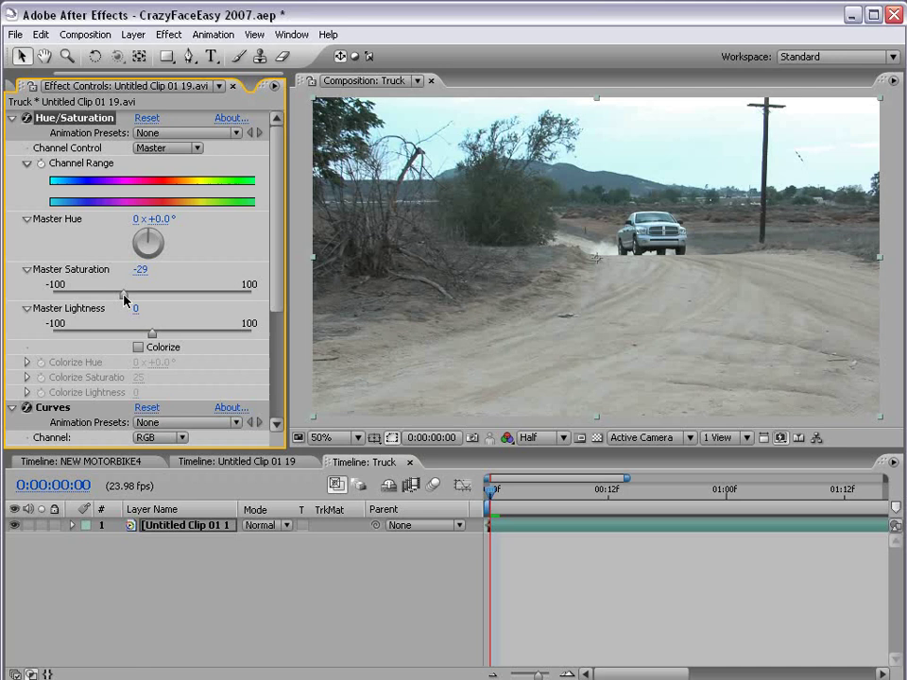
pyautogui.click(13, 117)
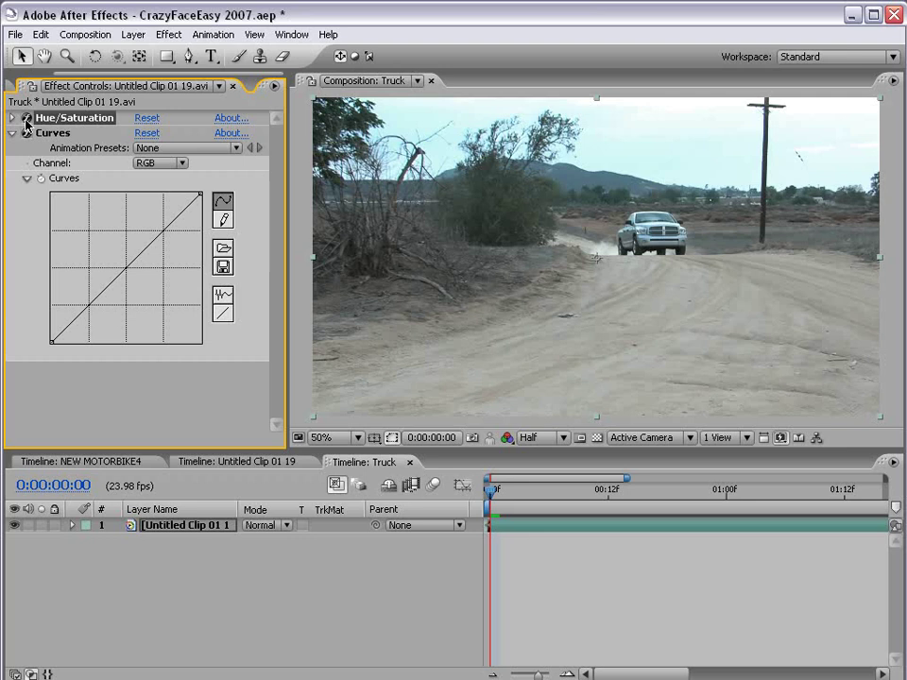
pyautogui.click(162, 164)
pyautogui.click(172, 167)
pyautogui.moveTo(200, 194); pyautogui.dragTo(212, 272)
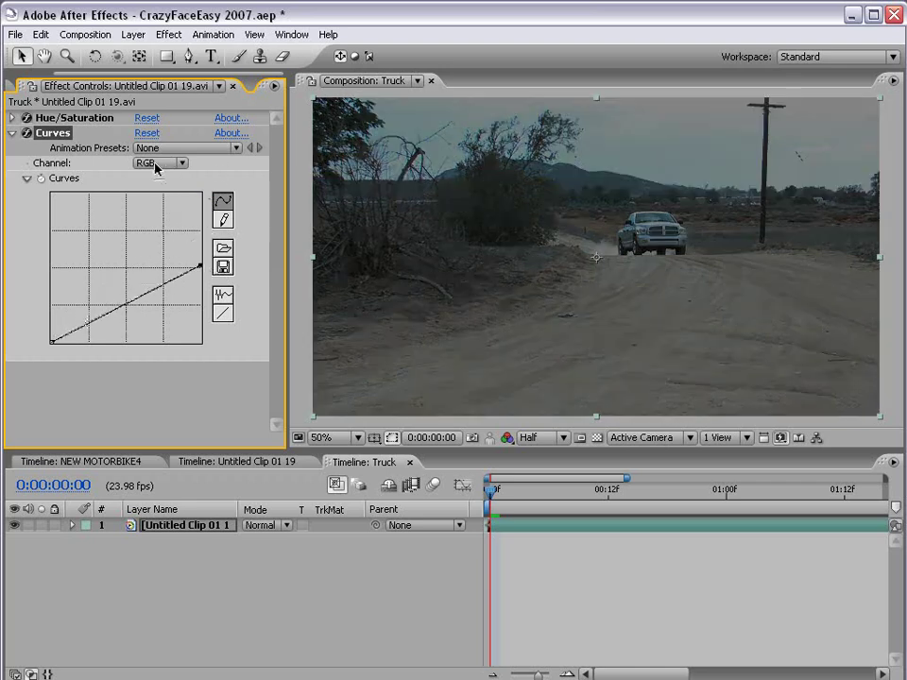
pyautogui.moveTo(133, 303); pyautogui.dragTo(167, 298)
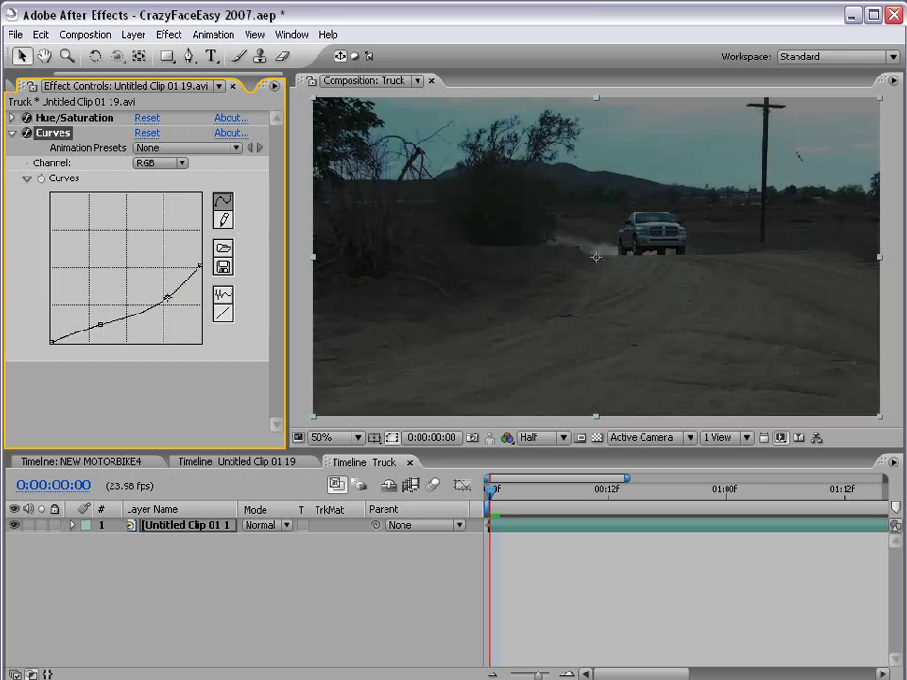
# Step: Tweak the Red curve slightly, add a gentle cool Blue boost, then fine-tune the lower RGB point
pyautogui.click(155, 164)
pyautogui.click(176, 184)
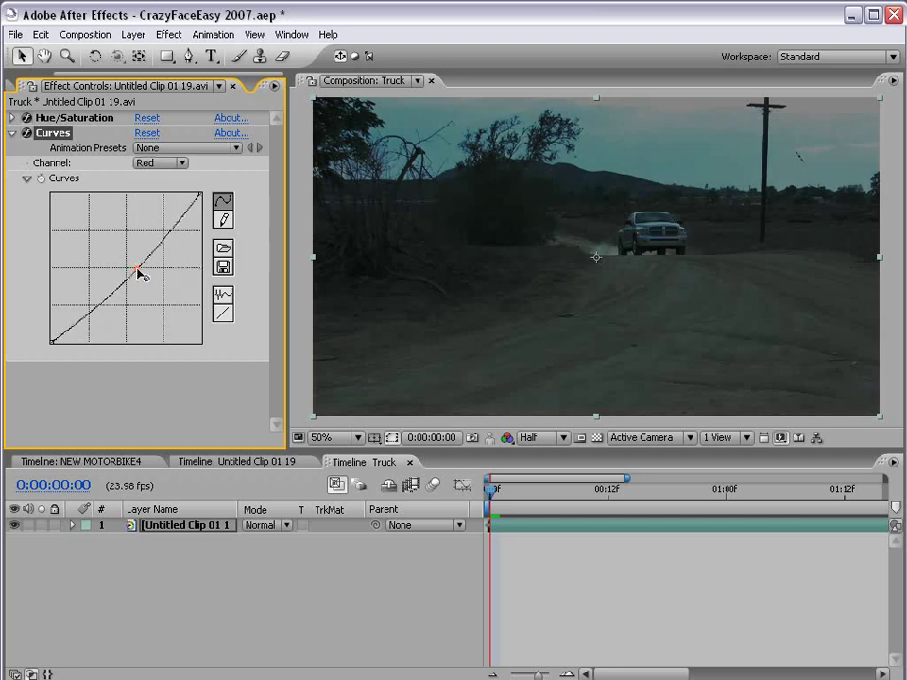
pyautogui.click(136, 268)
pyautogui.click(157, 163)
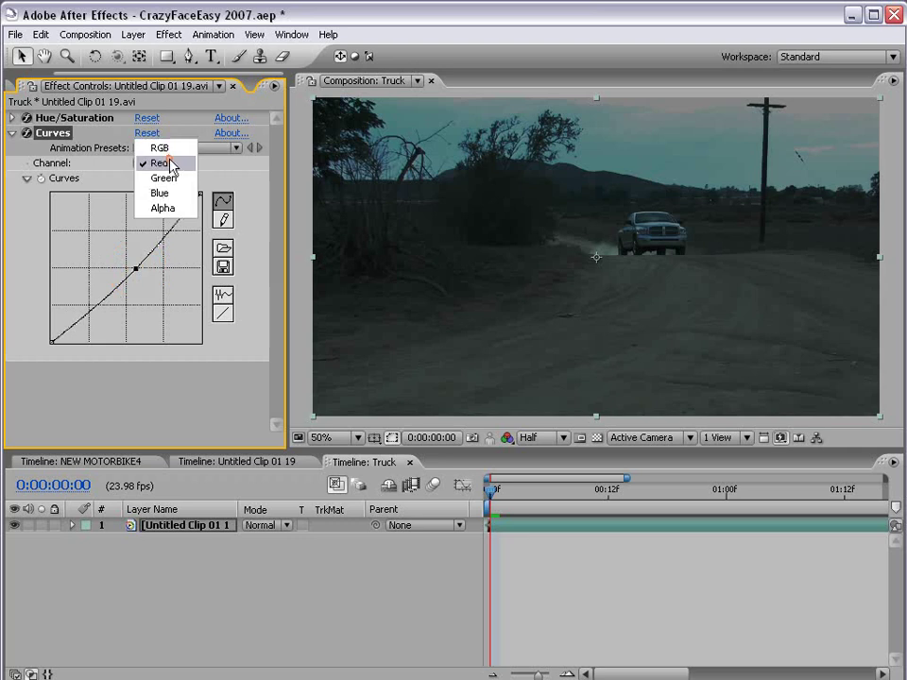
pyautogui.click(157, 192)
pyautogui.moveTo(125, 267); pyautogui.dragTo(121, 262)
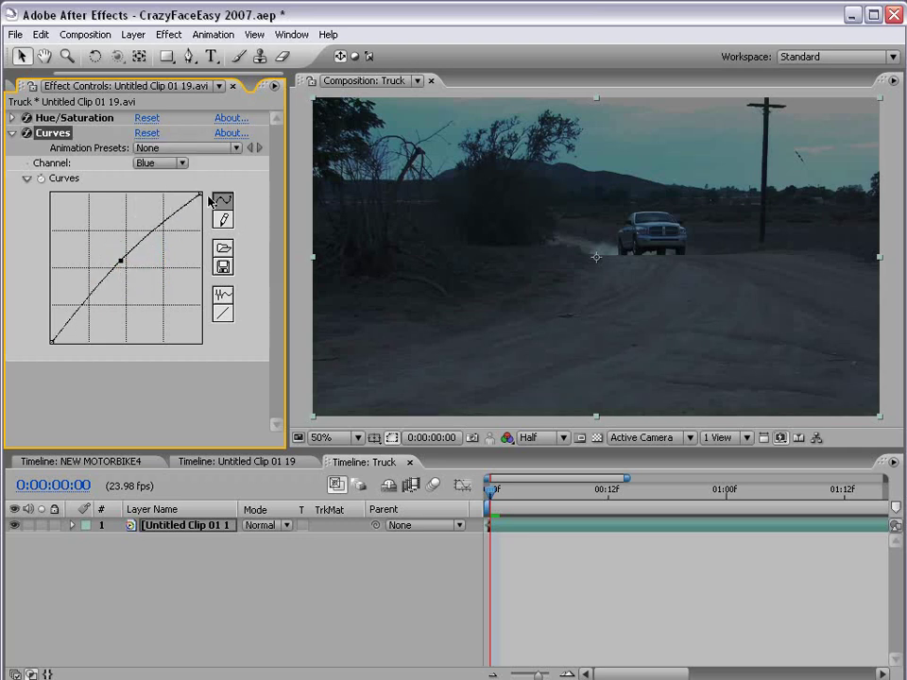
pyautogui.moveTo(200, 195); pyautogui.dragTo(188, 189)
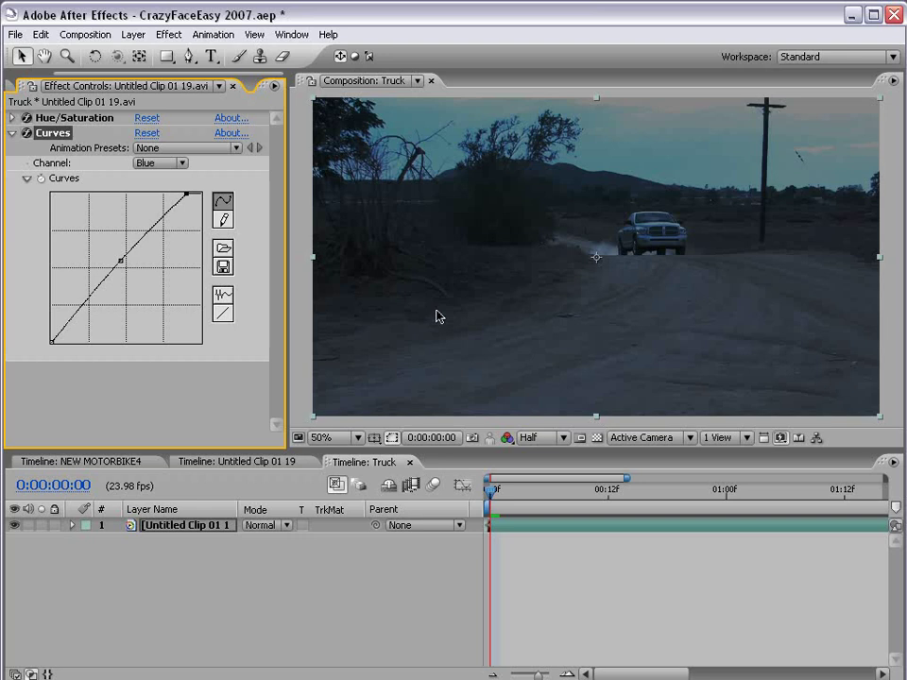
pyautogui.click(156, 162)
pyautogui.click(159, 118)
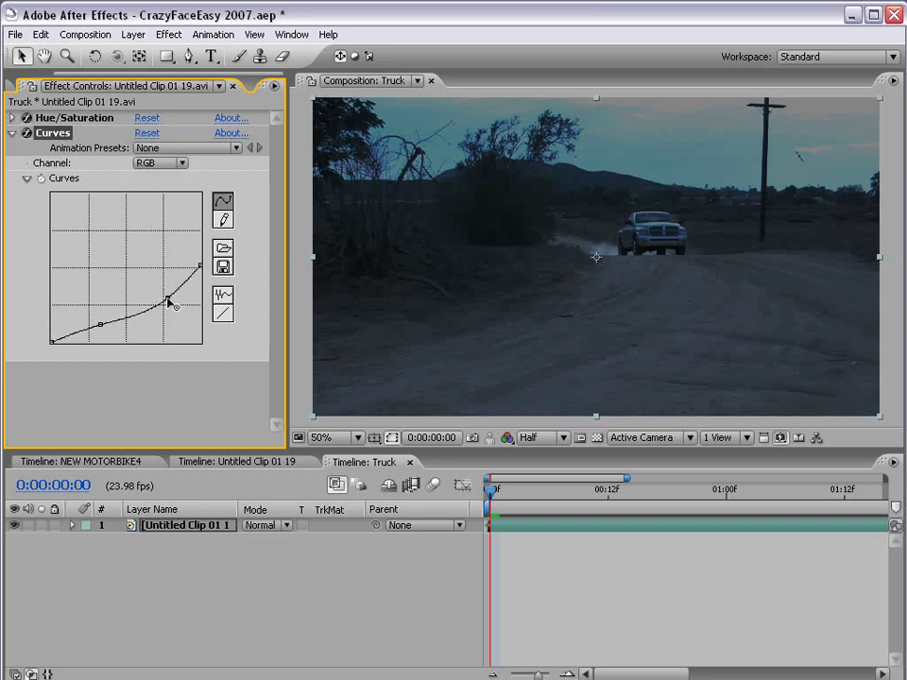
pyautogui.click(98, 327)
# Step: Duplicate the truck clip layer and reset the copy's Curves to a straight line
pyautogui.click(519, 525)
pyautogui.hotkey('ctrl', 'd')
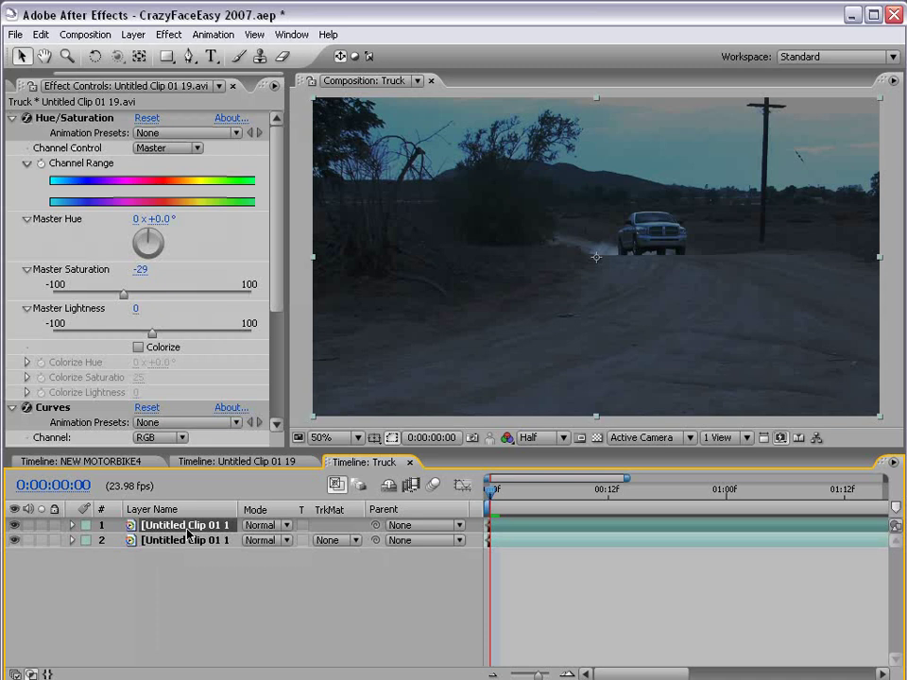
pyautogui.click(13, 118)
pyautogui.click(144, 133)
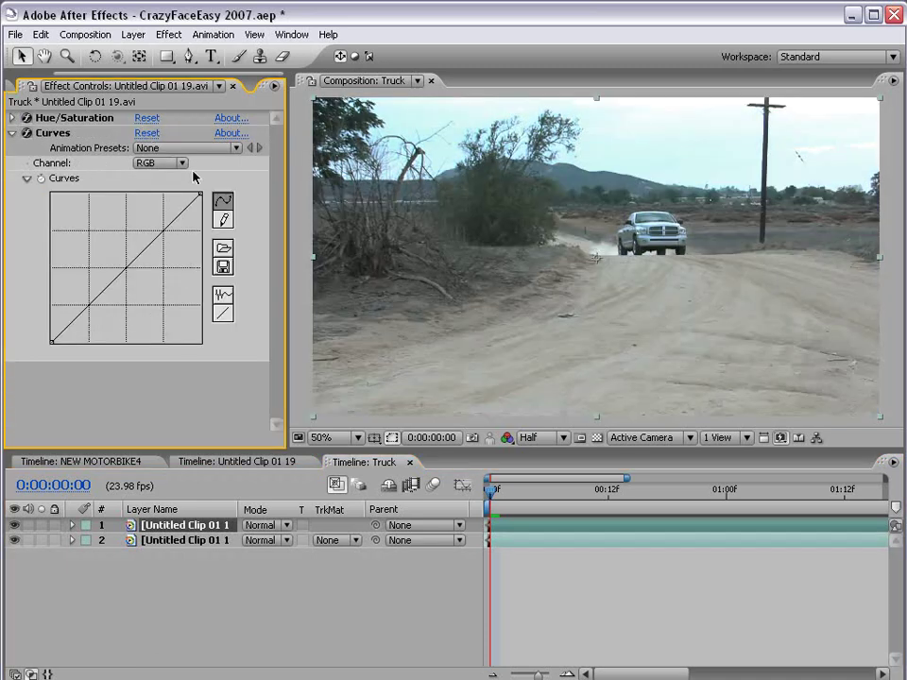
pyautogui.click(14, 525)
pyautogui.click(13, 525)
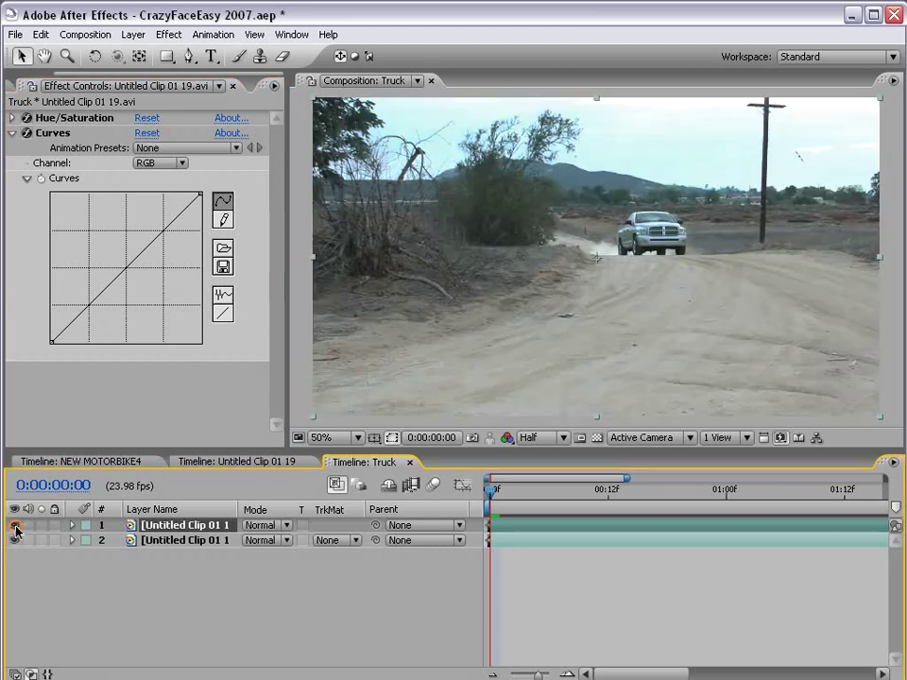
# Step: Pull the copy's RGB curve top point far down to darken the shot to near-night
pyautogui.press('h')
pyautogui.moveTo(475, 133); pyautogui.dragTo(493, 218)
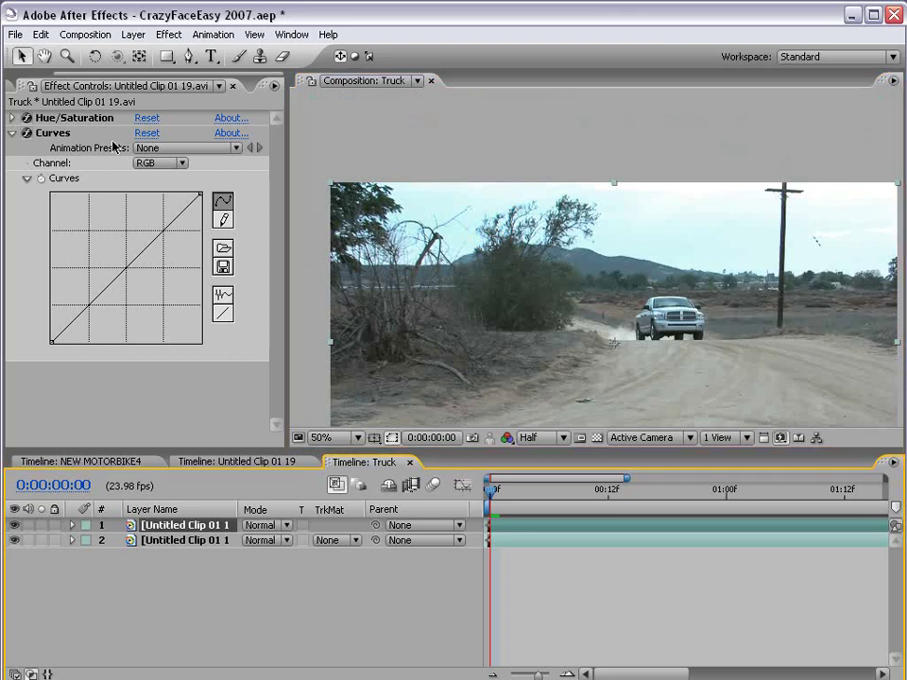
pyautogui.press('v')
pyautogui.click(156, 151)
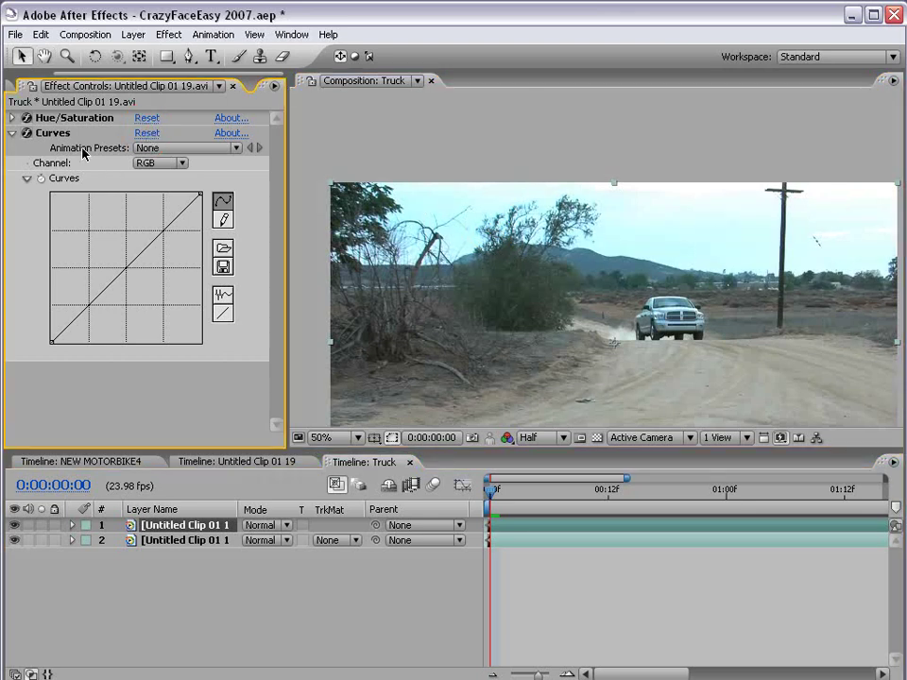
pyautogui.click(182, 530)
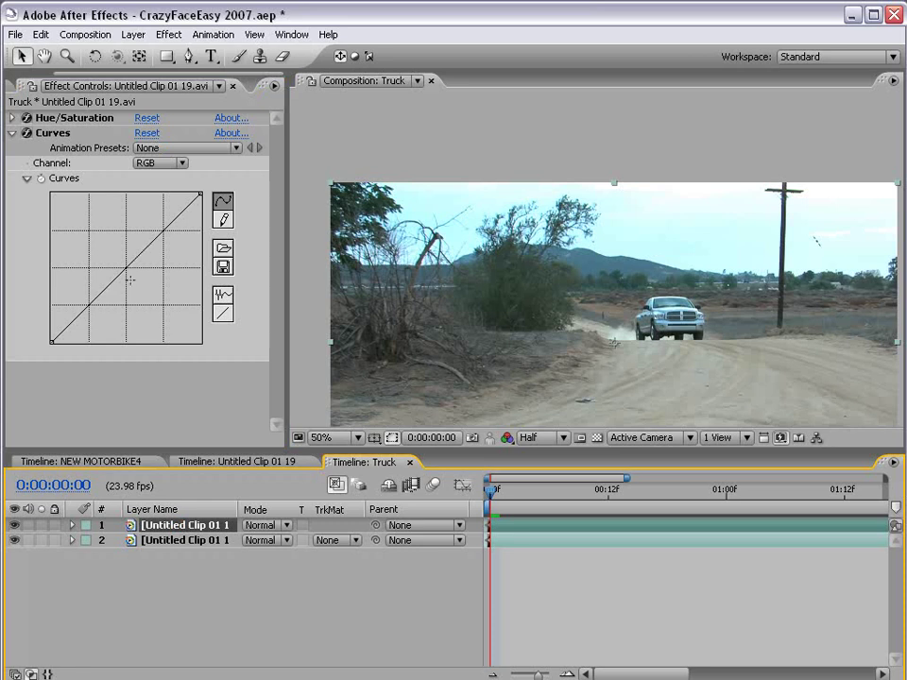
pyautogui.moveTo(200, 193); pyautogui.dragTo(145, 322)
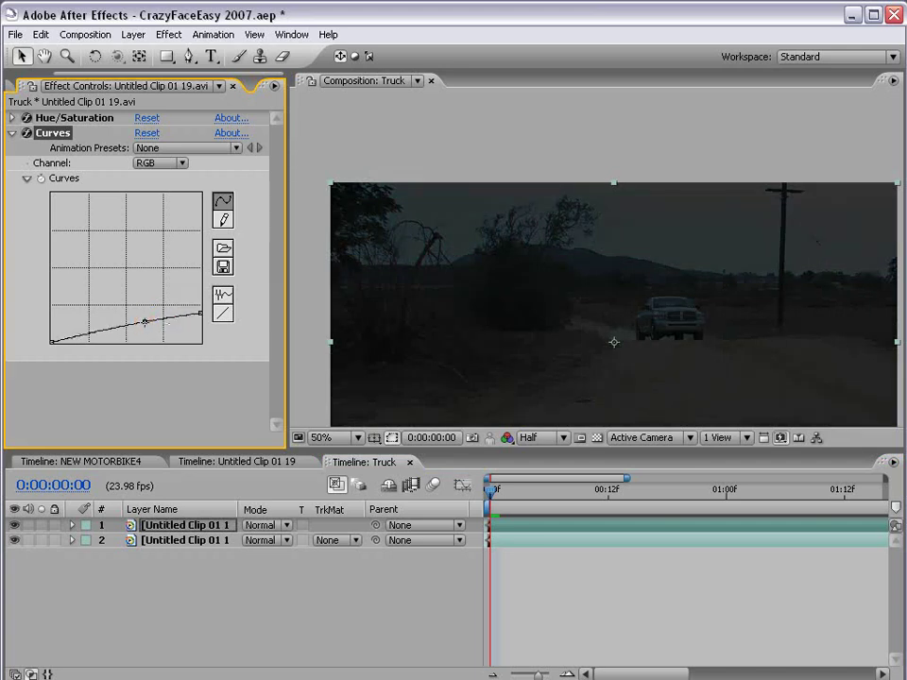
# Step: Move Hue/Saturation below Curves and enable Colorize with a blue hue of +204°
pyautogui.click(12, 133)
pyautogui.click(52, 120)
pyautogui.moveTo(52, 122); pyautogui.dragTo(56, 145)
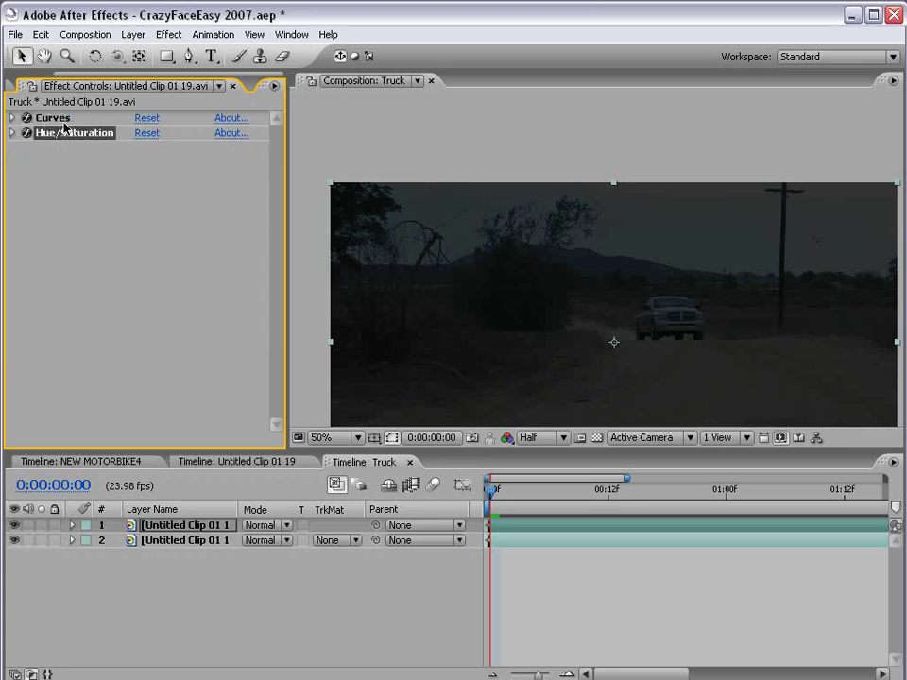
pyautogui.click(11, 133)
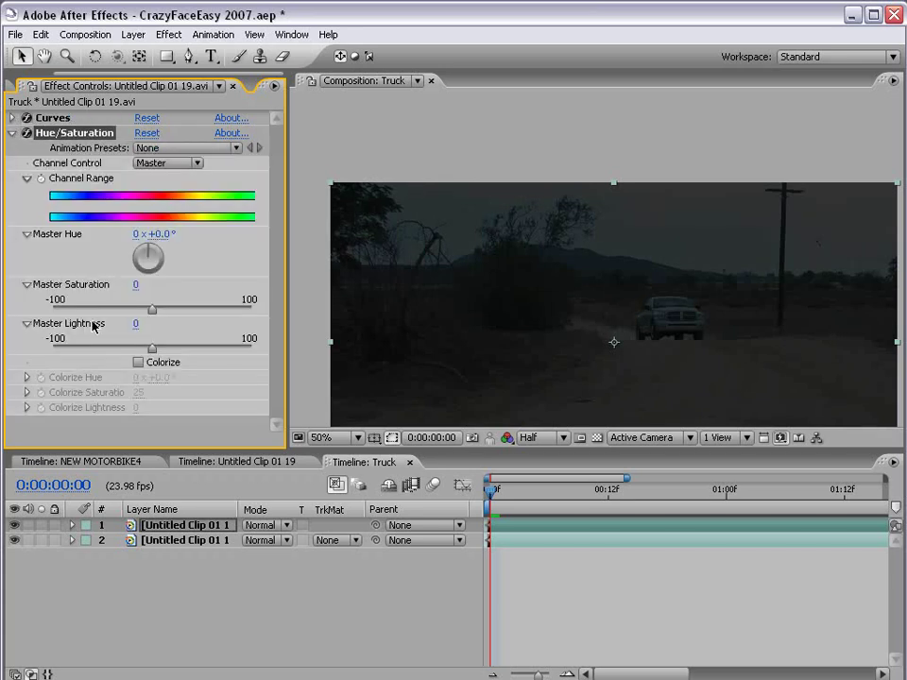
pyautogui.click(137, 362)
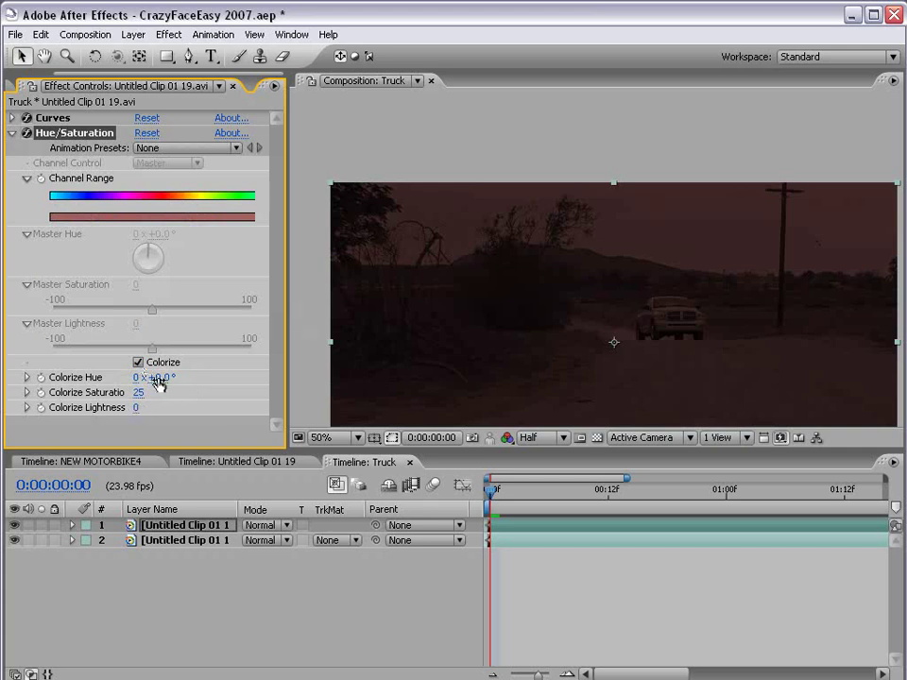
pyautogui.moveTo(159, 379); pyautogui.dragTo(300, 373)
pyautogui.moveTo(139, 392); pyautogui.dragTo(148, 392)
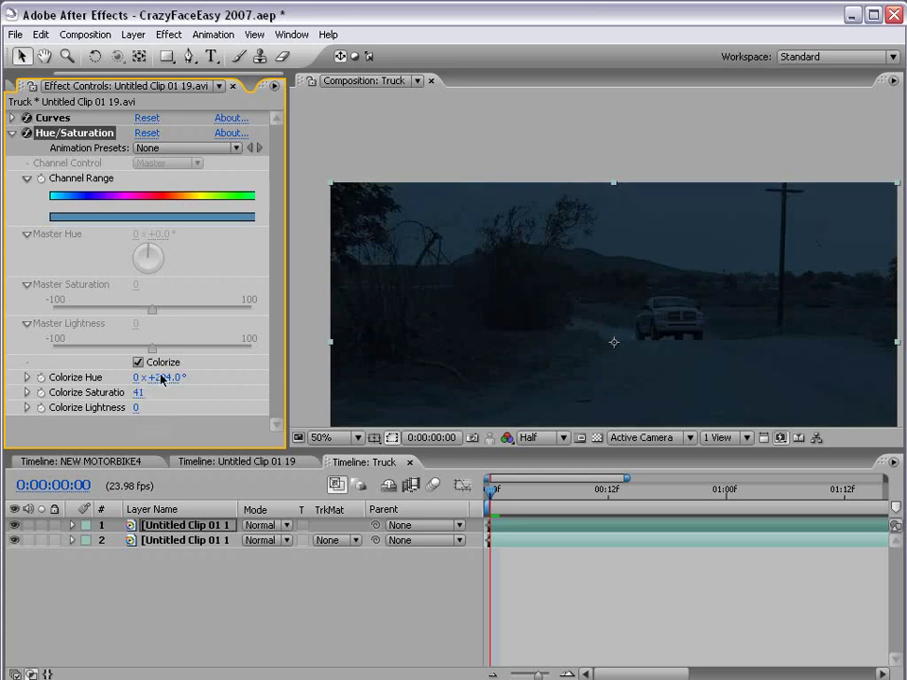
# Step: Add a low curve point and pull the curve's top end down to darken further
pyautogui.click(12, 132)
pyautogui.click(13, 117)
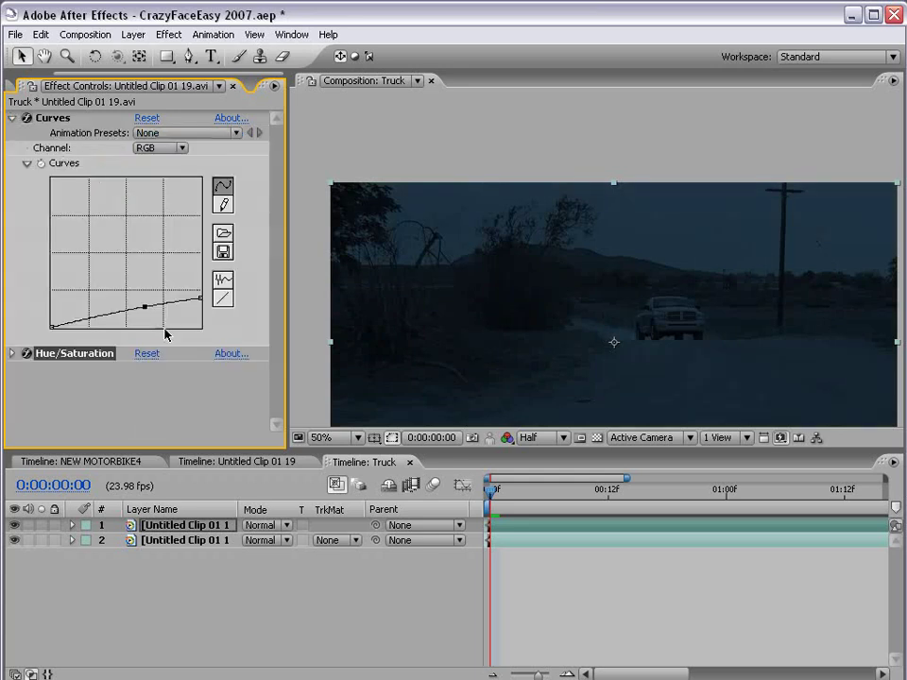
pyautogui.click(111, 316)
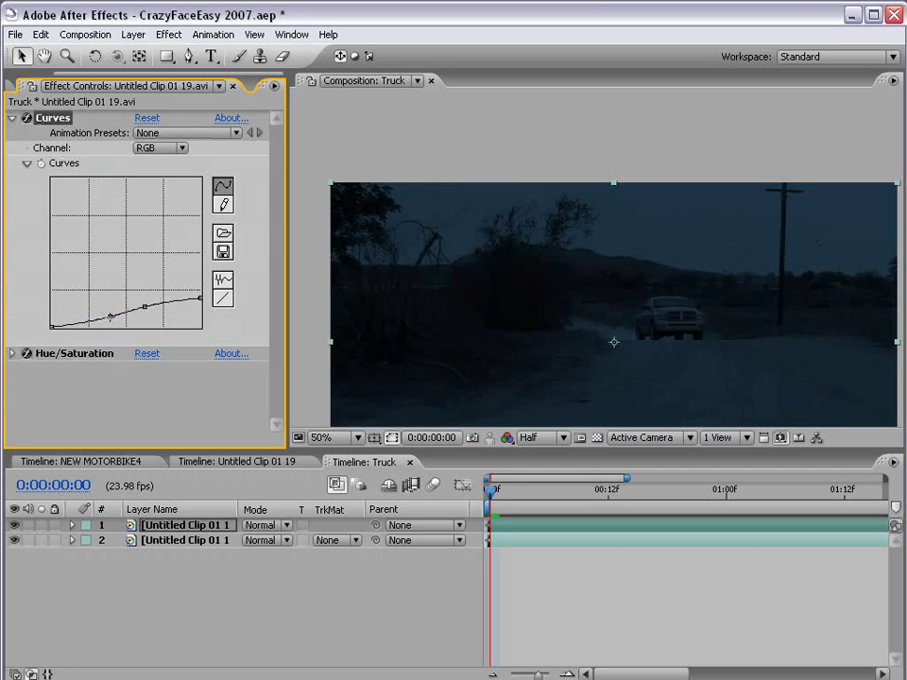
pyautogui.moveTo(199, 297); pyautogui.dragTo(201, 309)
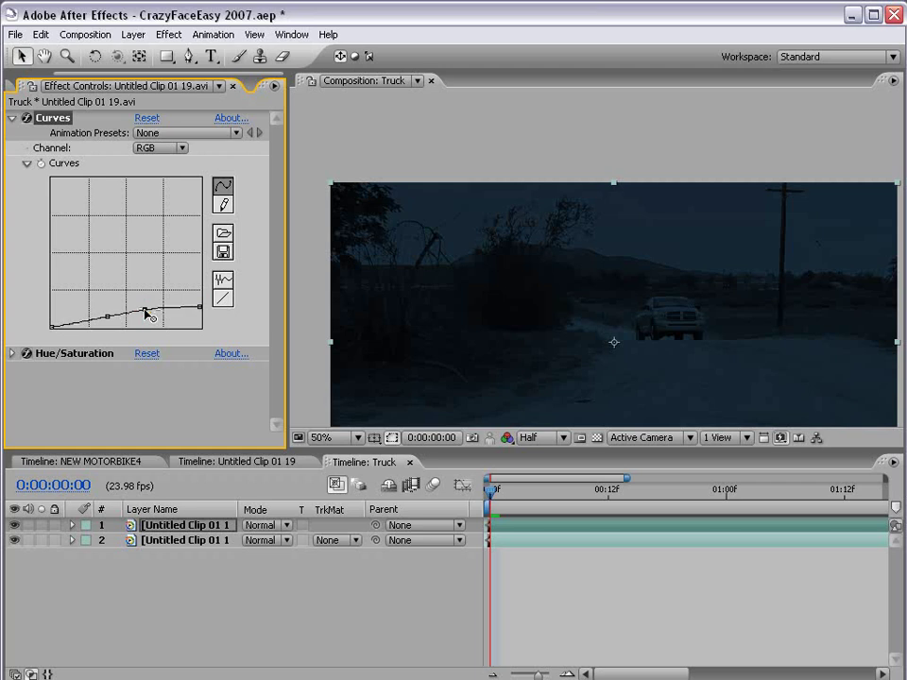
pyautogui.moveTo(143, 311); pyautogui.dragTo(142, 312)
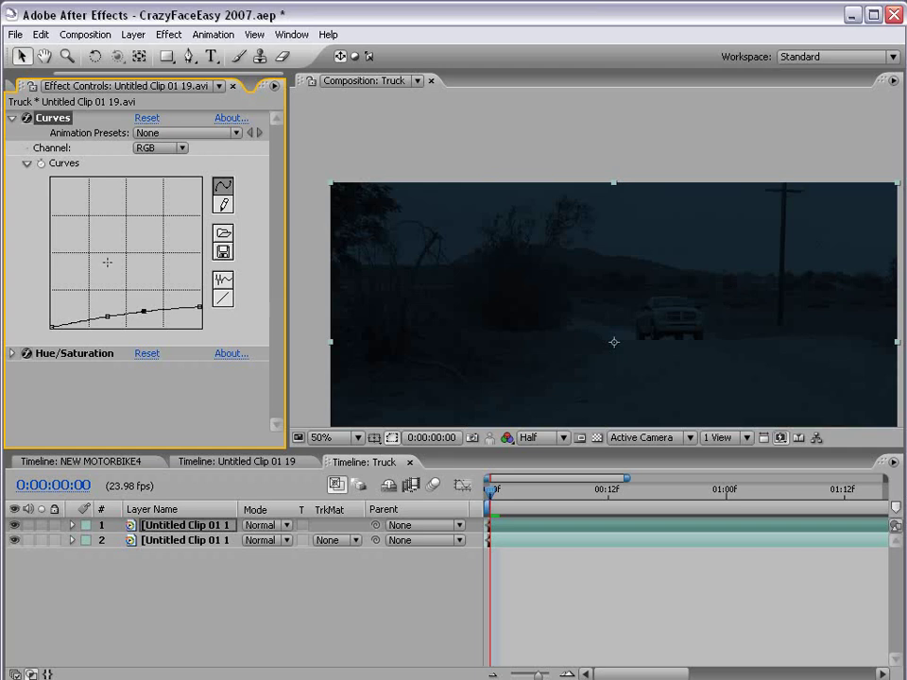
# Step: Set the colorize saturation to 73, then hide the top layer to compare
pyautogui.click(13, 353)
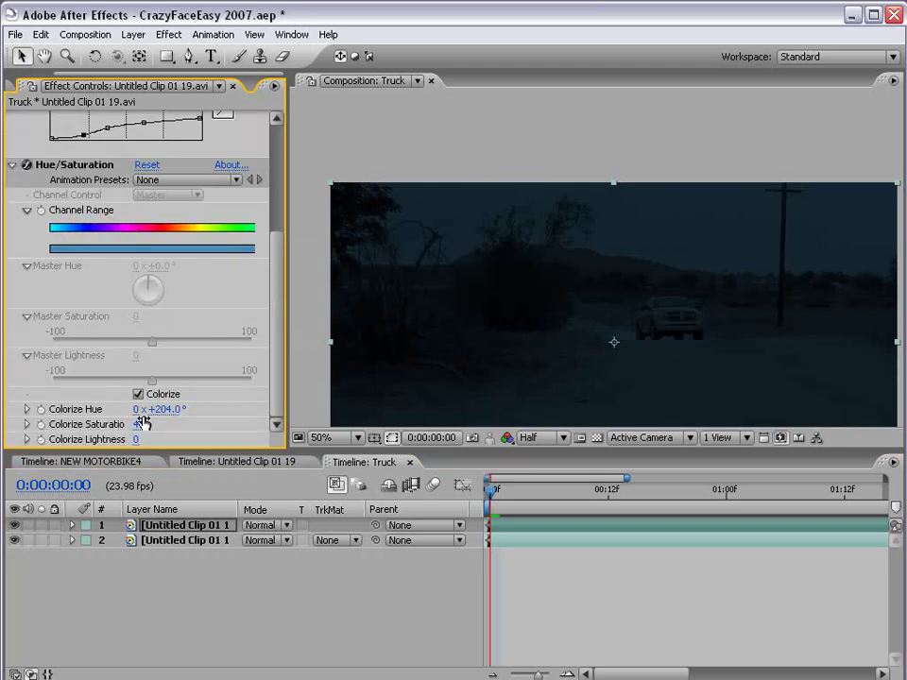
pyautogui.moveTo(139, 429); pyautogui.dragTo(148, 424)
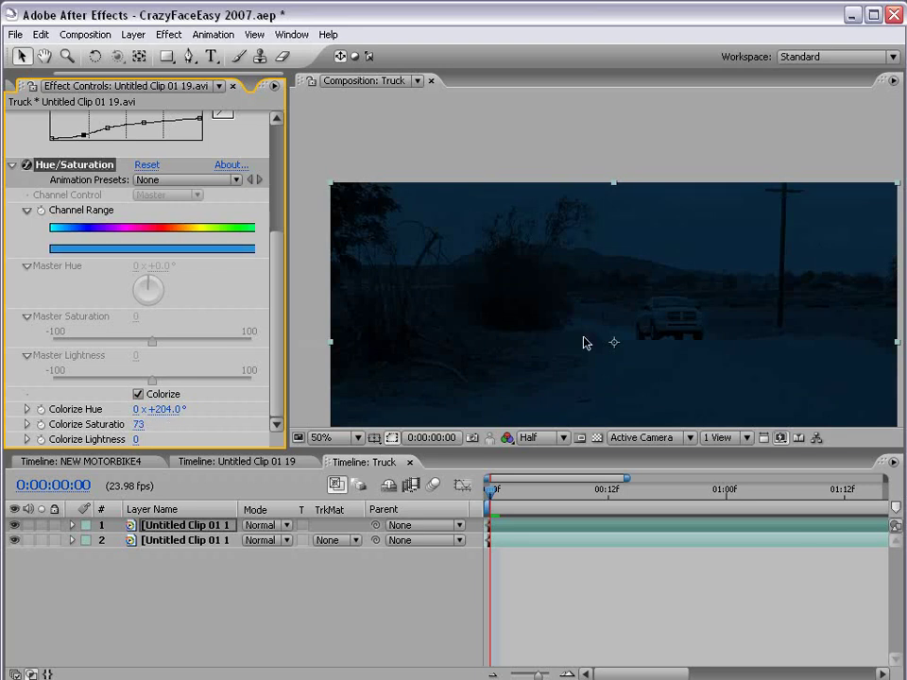
pyautogui.scroll(-1, 623, 355)
pyautogui.moveTo(623, 354); pyautogui.dragTo(583, 308)
pyautogui.scroll(1, 606, 243)
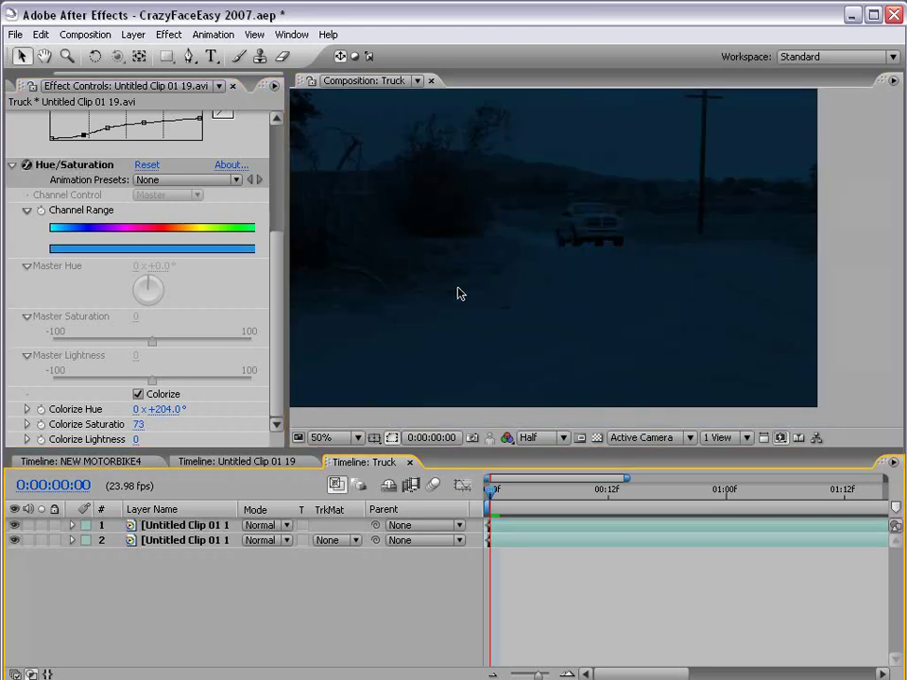
pyautogui.moveTo(530, 237); pyautogui.dragTo(597, 252)
pyautogui.click(15, 524)
# Step: Show the tinted top layer again and draw a rectangular mask over the frame's upper half
pyautogui.scroll(-1, 585, 280)
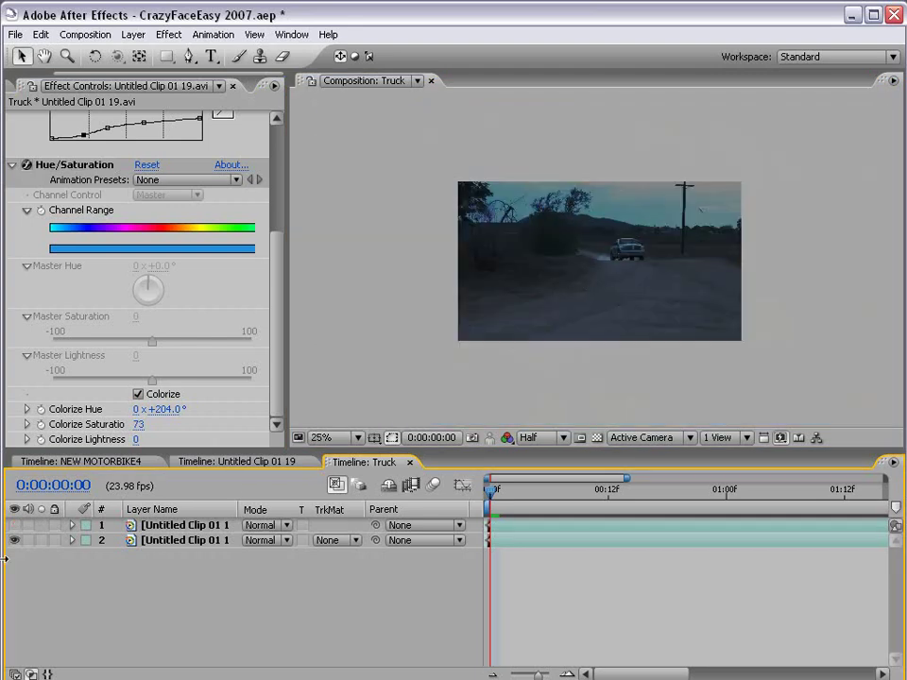
pyautogui.click(15, 525)
pyautogui.moveTo(576, 228); pyautogui.dragTo(573, 239)
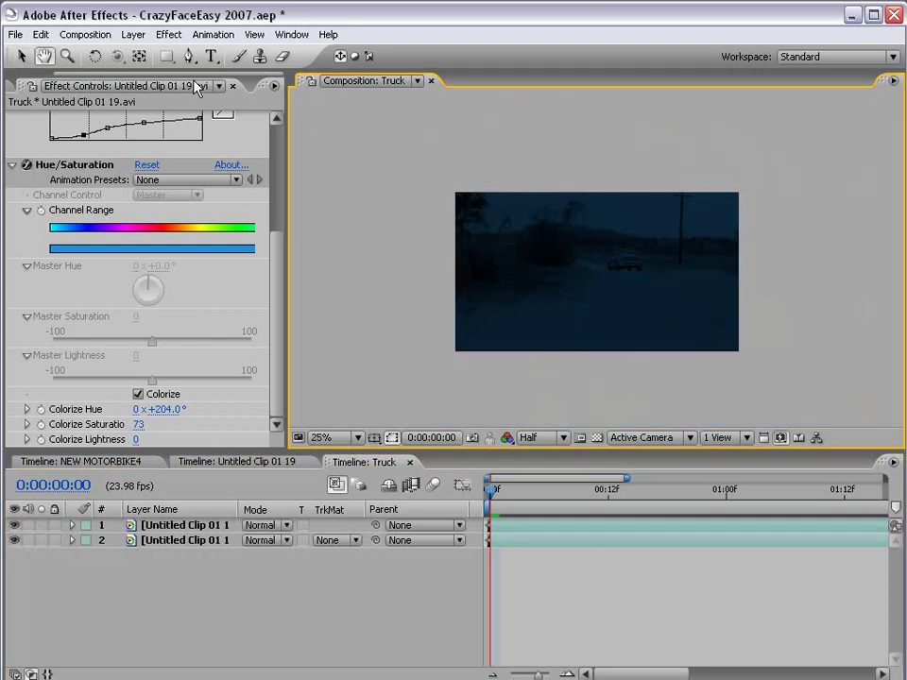
pyautogui.click(231, 528)
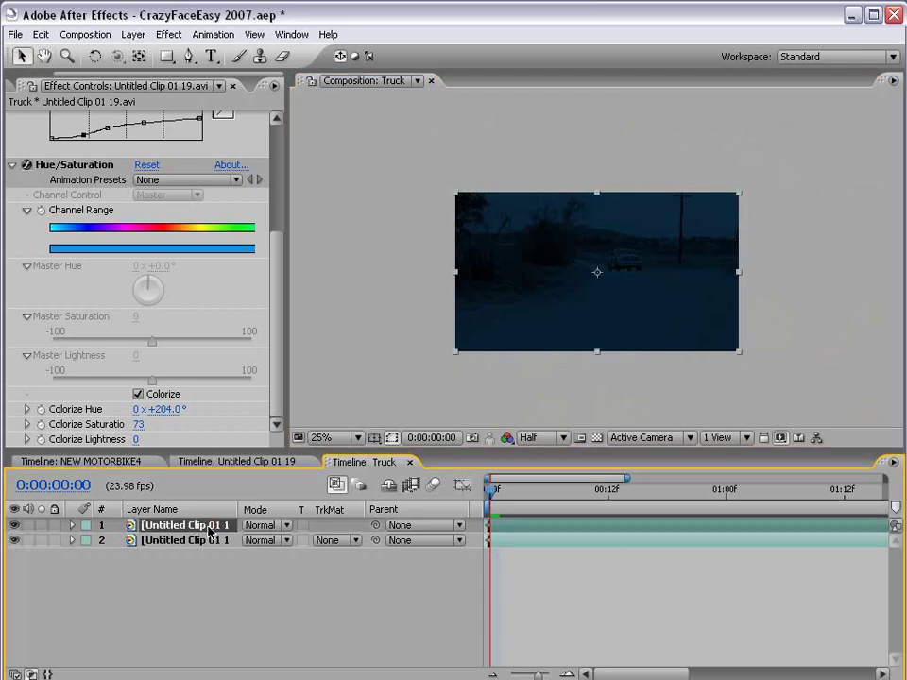
pyautogui.click(166, 57)
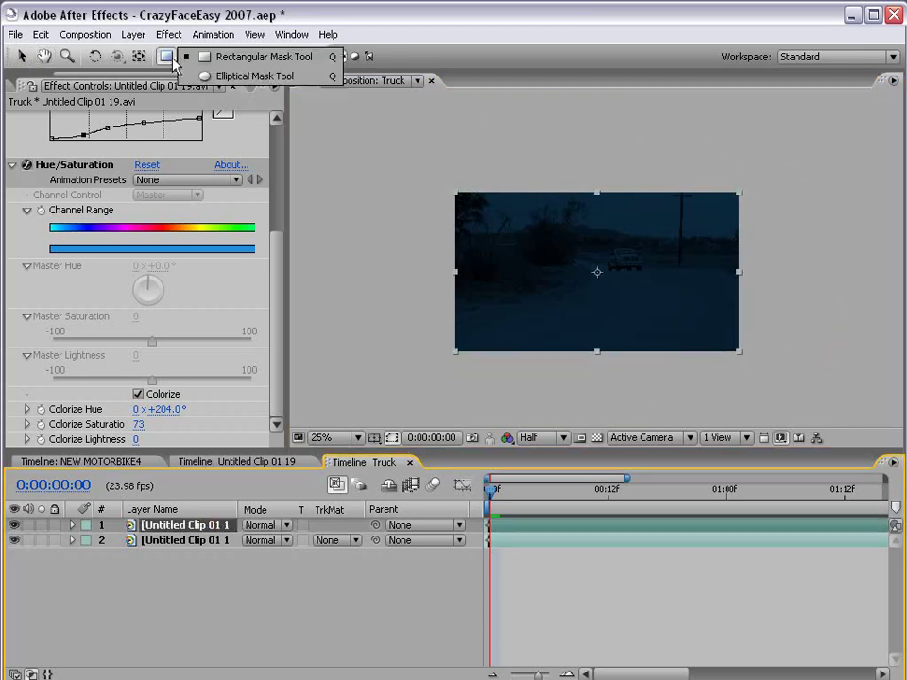
pyautogui.click(244, 59)
pyautogui.moveTo(330, 123); pyautogui.dragTo(855, 279)
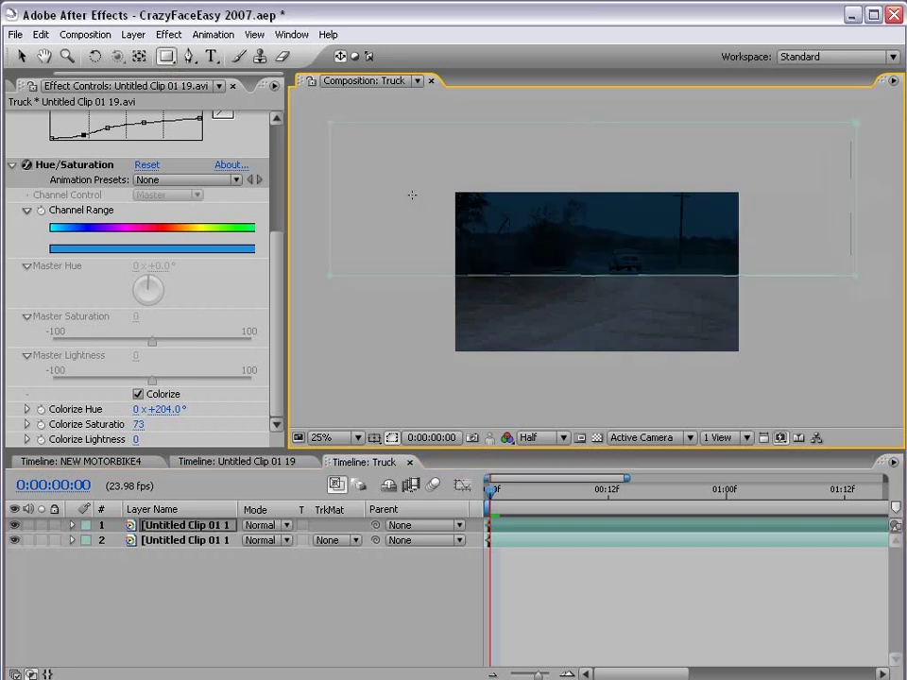
# Step: Feather Mask 1 on the top truck copy by 337 pixels
pyautogui.press('f')
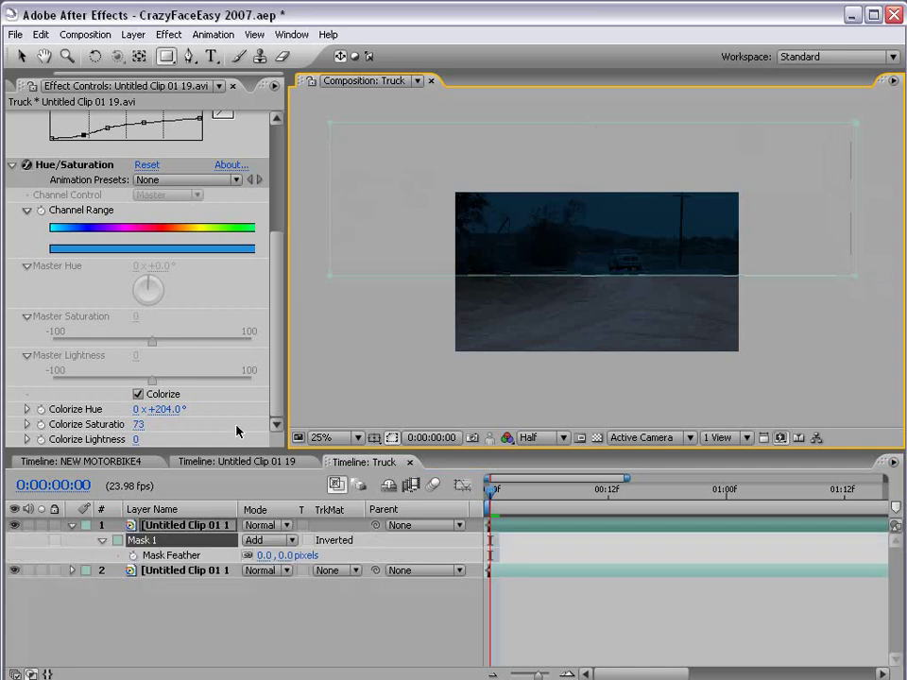
pyautogui.moveTo(285, 557); pyautogui.dragTo(381, 563)
pyautogui.click(522, 546)
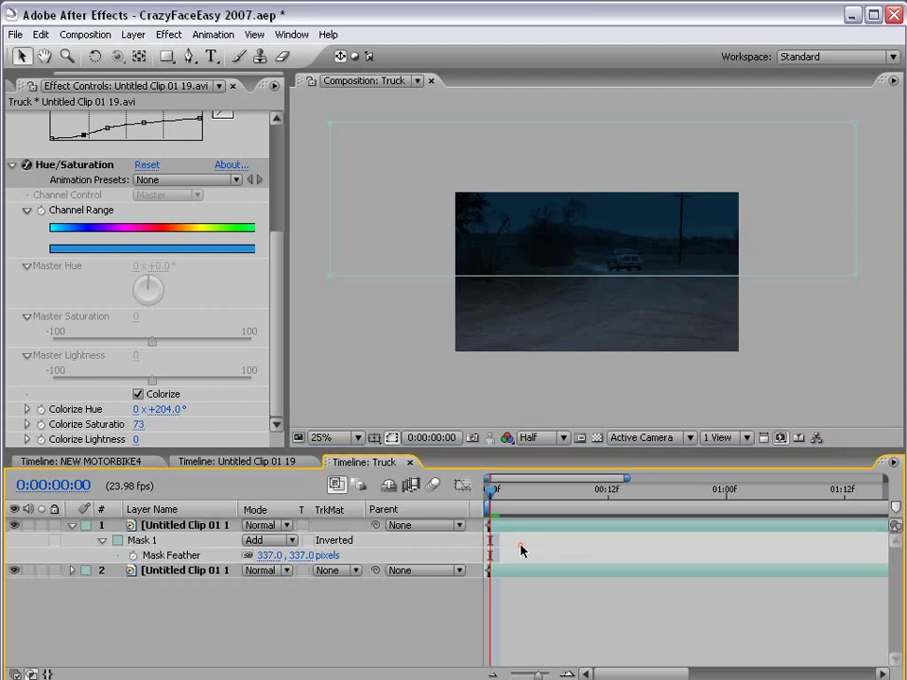
# Step: Move the mask's lower edge up to the horizon near the truck and zoom the view to 50%
pyautogui.scroll(1, 578, 371)
pyautogui.moveTo(572, 369); pyautogui.dragTo(543, 346)
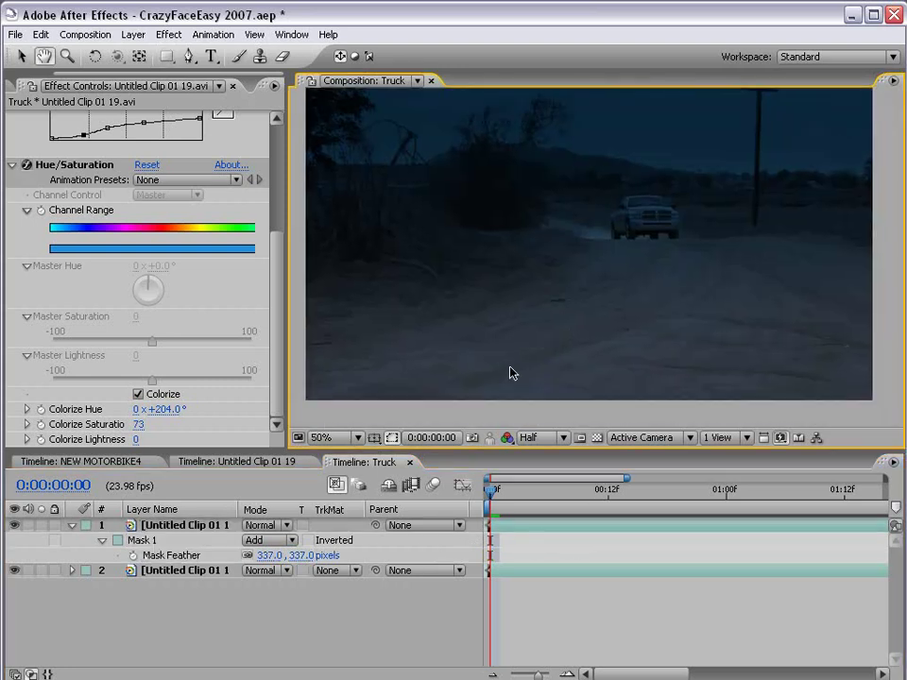
pyautogui.click(156, 533)
pyautogui.scroll(-1, 569, 278)
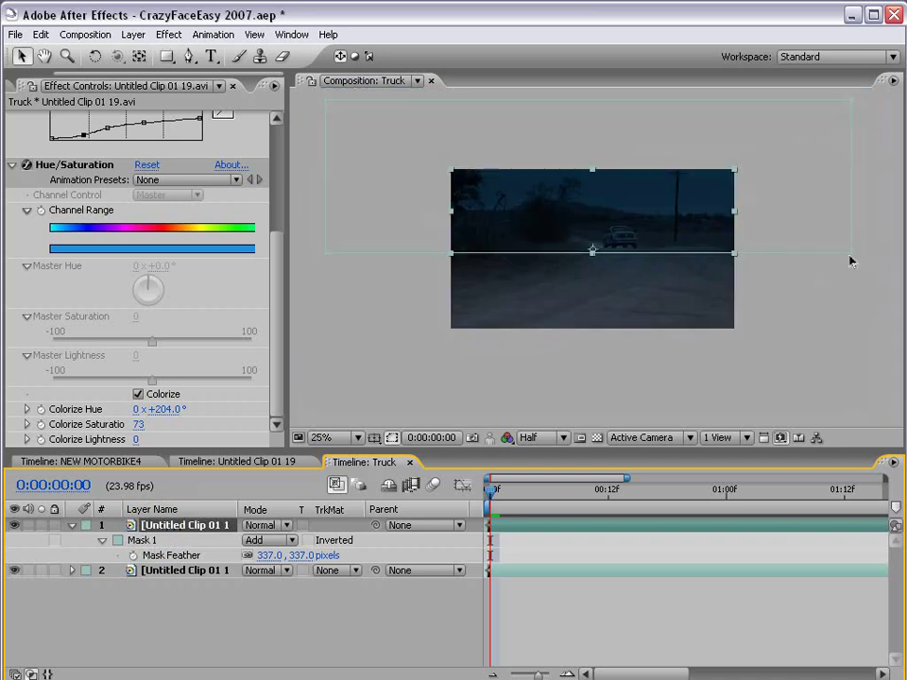
pyautogui.click(485, 227)
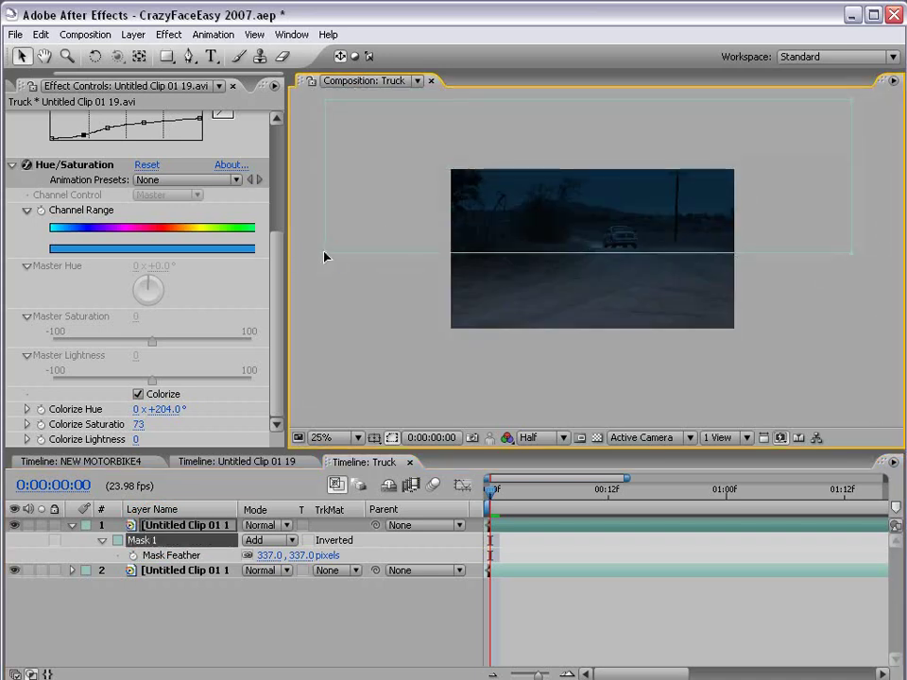
pyautogui.moveTo(324, 256)
pyautogui.mouseDown()
pyautogui.moveTo(329, 218)
pyautogui.moveTo(324, 245)
pyautogui.mouseUp()
pyautogui.press('.')
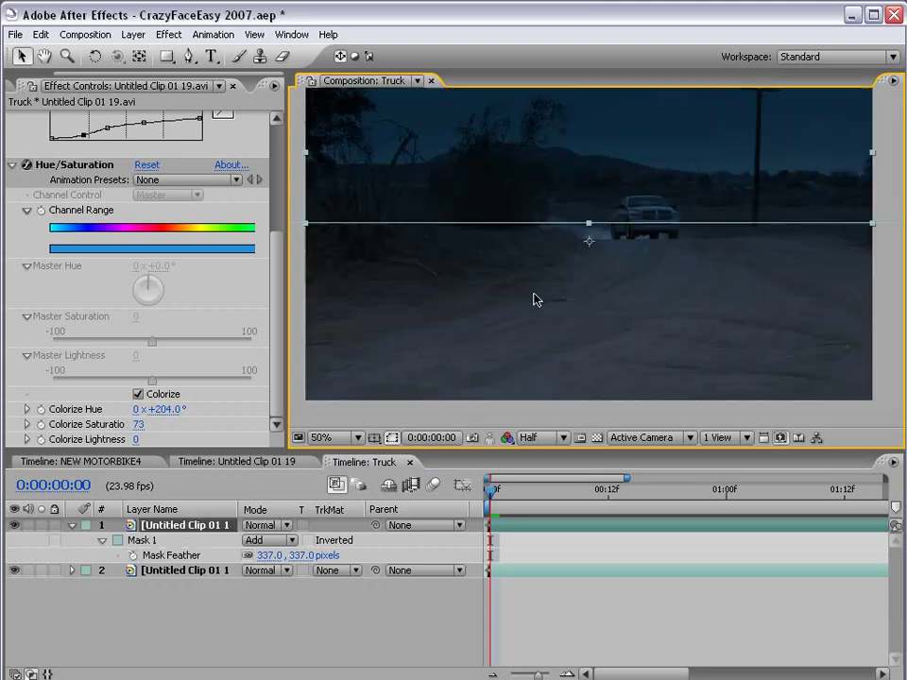
pyautogui.click(172, 570)
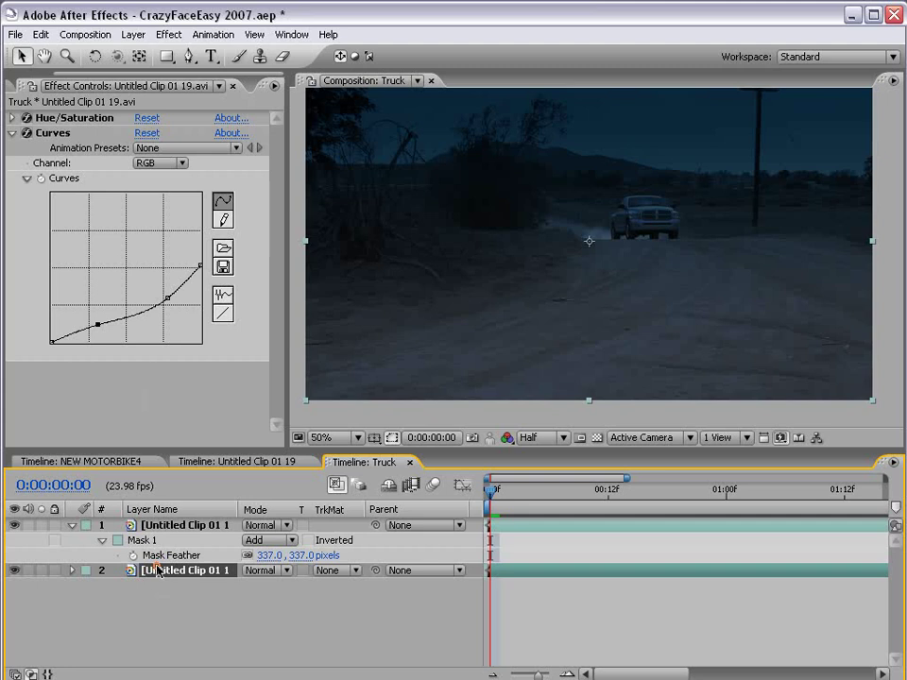
# Step: Rename the bottom truck layer to BG
pyautogui.press('Return')
pyautogui.write('BG')
pyautogui.press('Return')
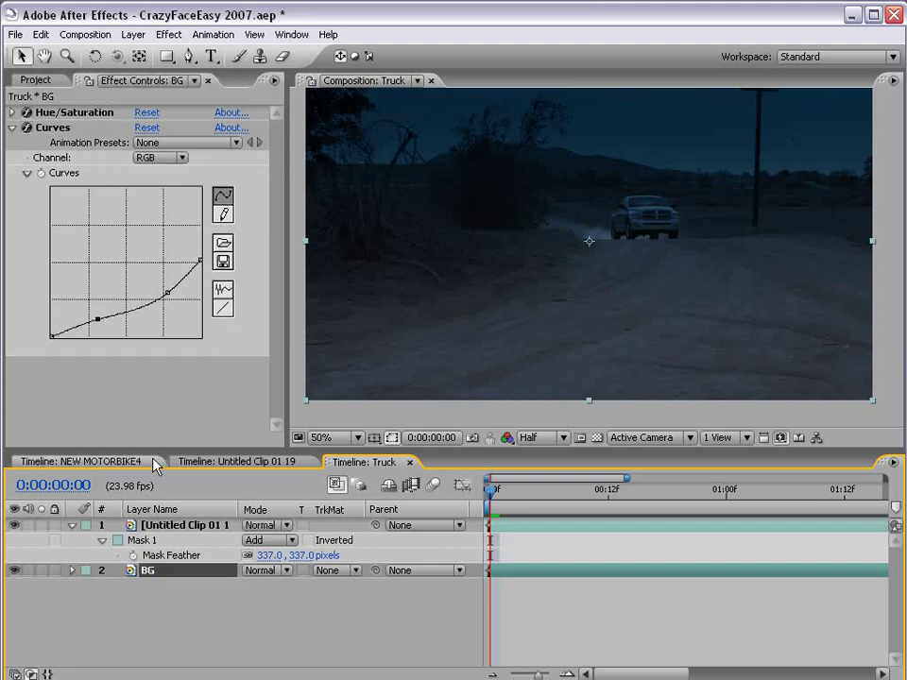
# Step: On BG's Curves, lower the Red channel slightly and raise the Blue, then return to RGB
pyautogui.click(166, 159)
pyautogui.click(161, 178)
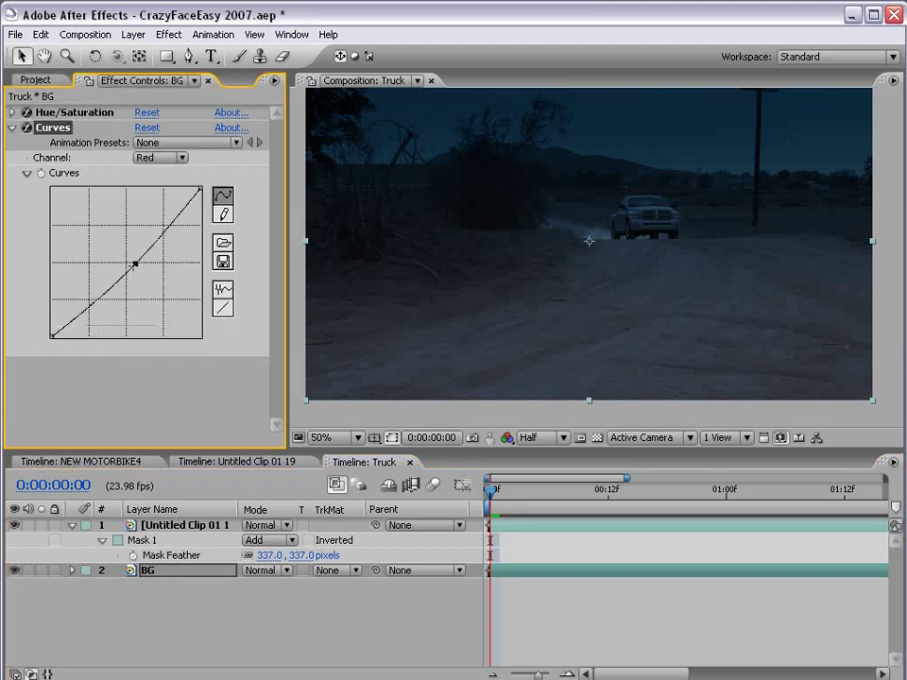
pyautogui.moveTo(135, 263); pyautogui.dragTo(139, 263)
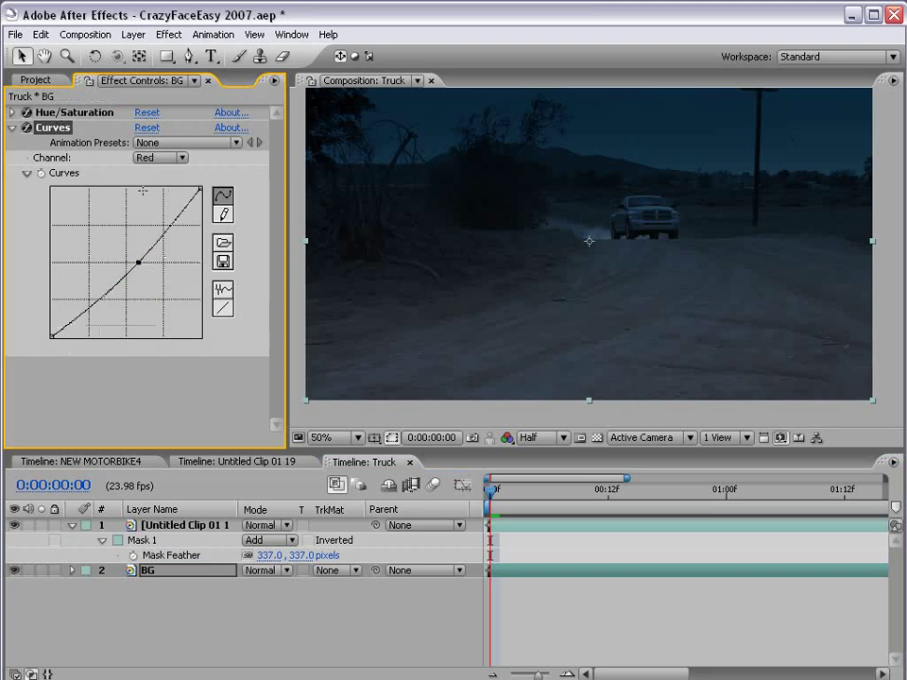
pyautogui.click(163, 158)
pyautogui.click(159, 187)
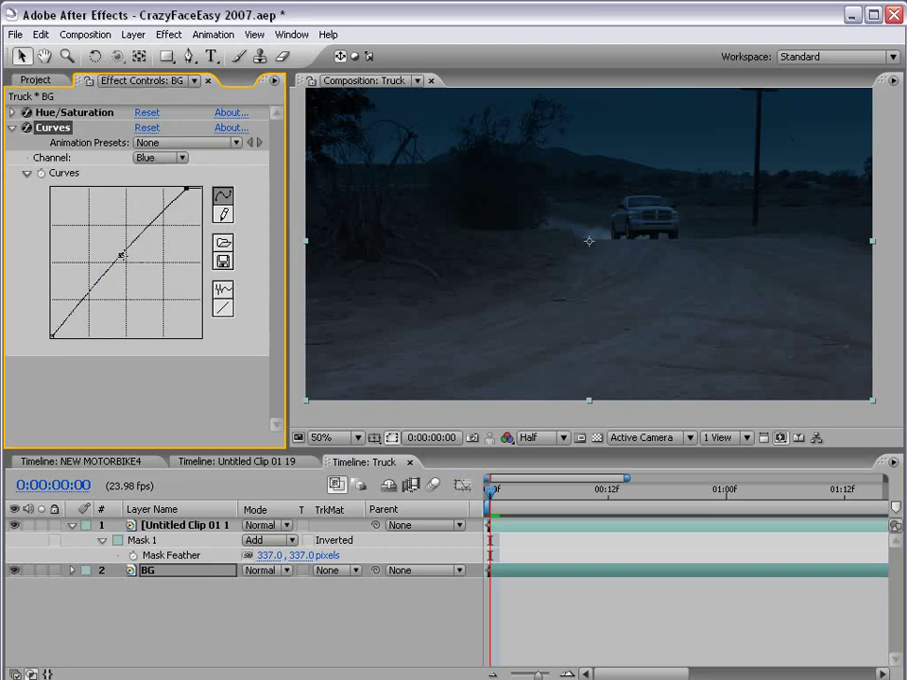
pyautogui.moveTo(121, 254); pyautogui.dragTo(118, 250)
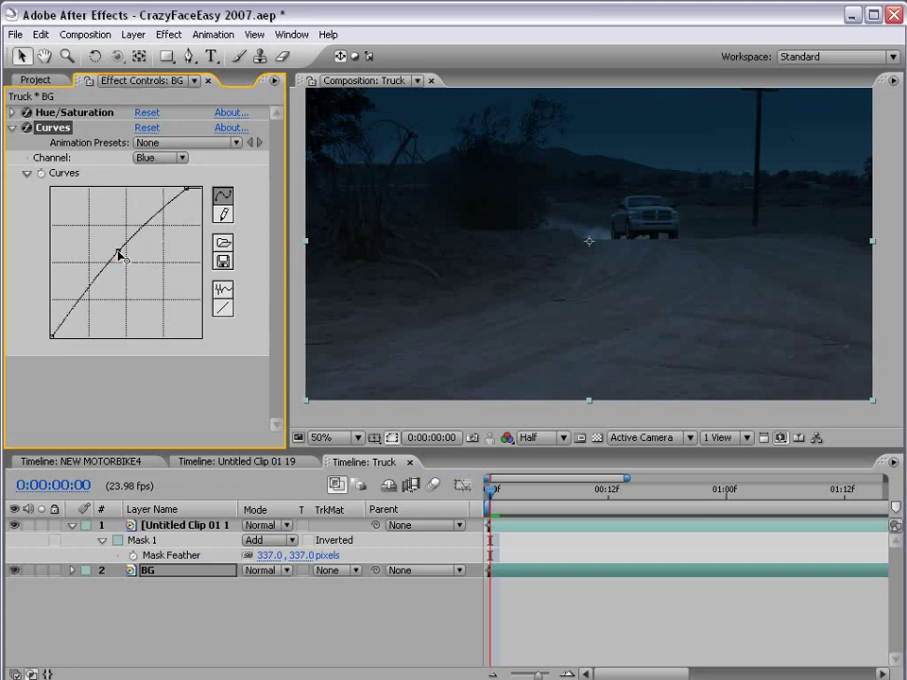
pyautogui.click(150, 159)
pyautogui.click(151, 114)
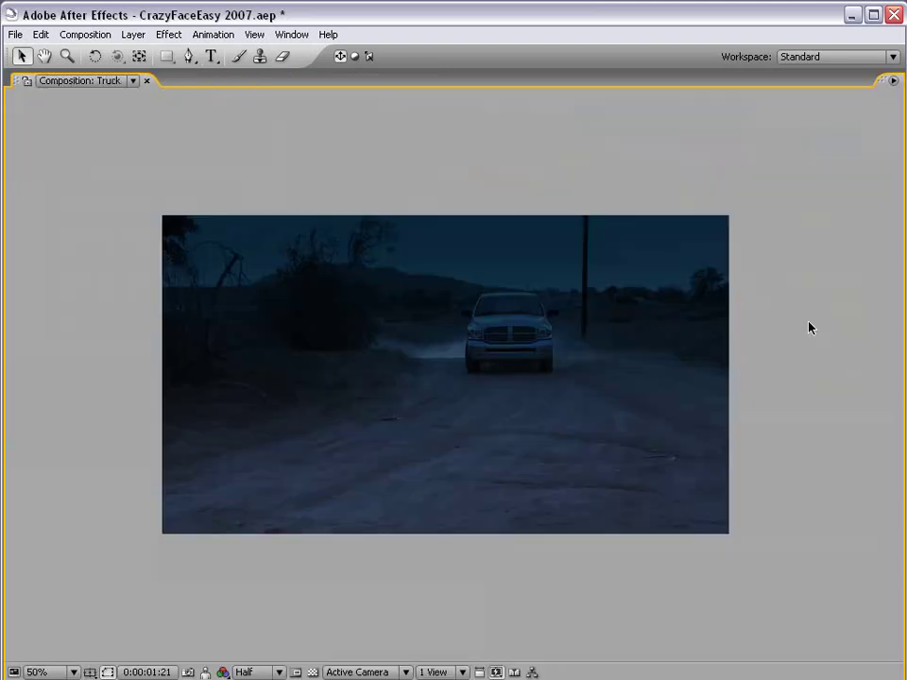
# Step: Create a comp-sized 1280×720 solid, Gray Solid 4, in a slightly lighter grey
pyautogui.press('`')
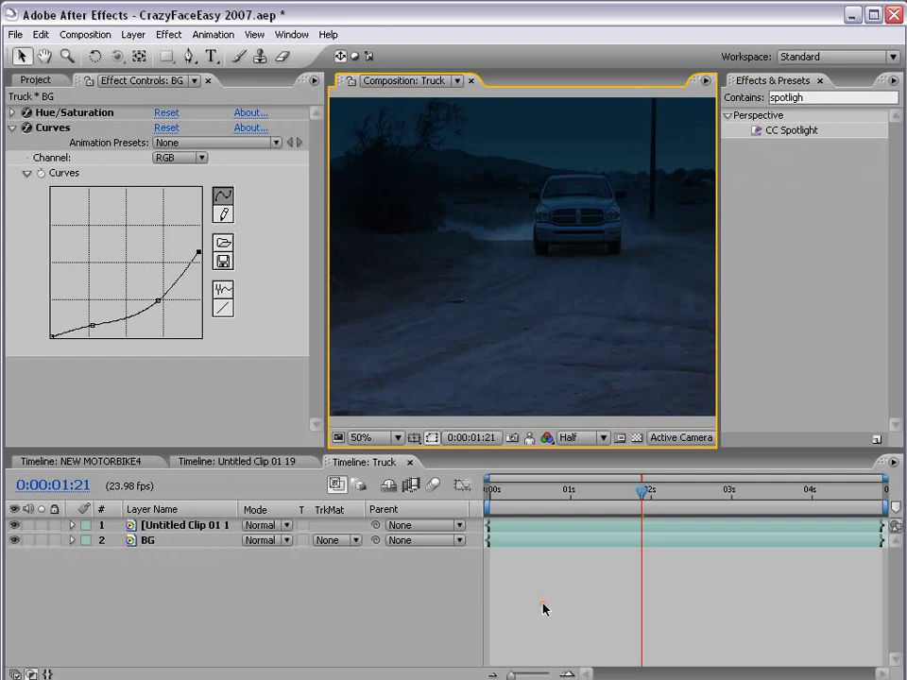
pyautogui.click(133, 34)
pyautogui.moveTo(152, 53)
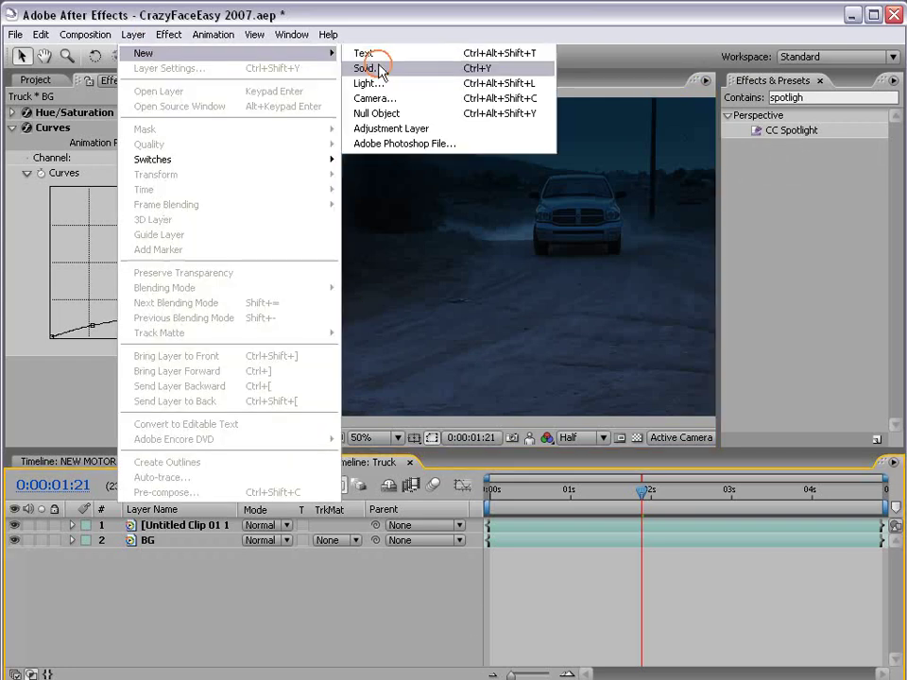
pyautogui.click(378, 69)
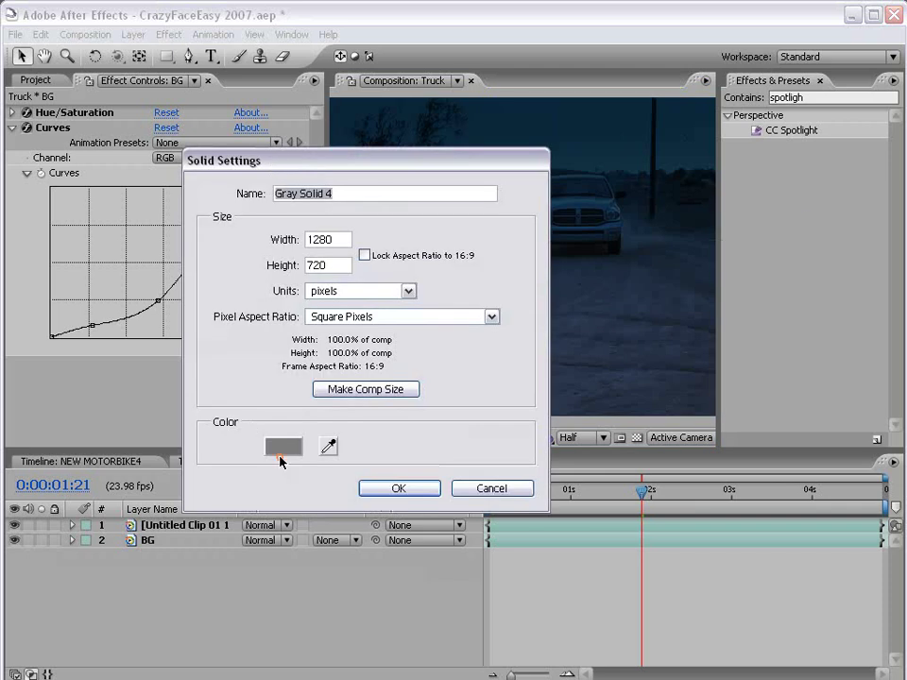
pyautogui.click(280, 460)
pyautogui.click(253, 466)
pyautogui.press('Return')
pyautogui.click(400, 488)
# Step: Apply CC Spotlight to Gray Solid 4, aim it downward, and set height 21 and cone angle 15.4
pyautogui.press(',')
pyautogui.moveTo(767, 131); pyautogui.dragTo(557, 217)
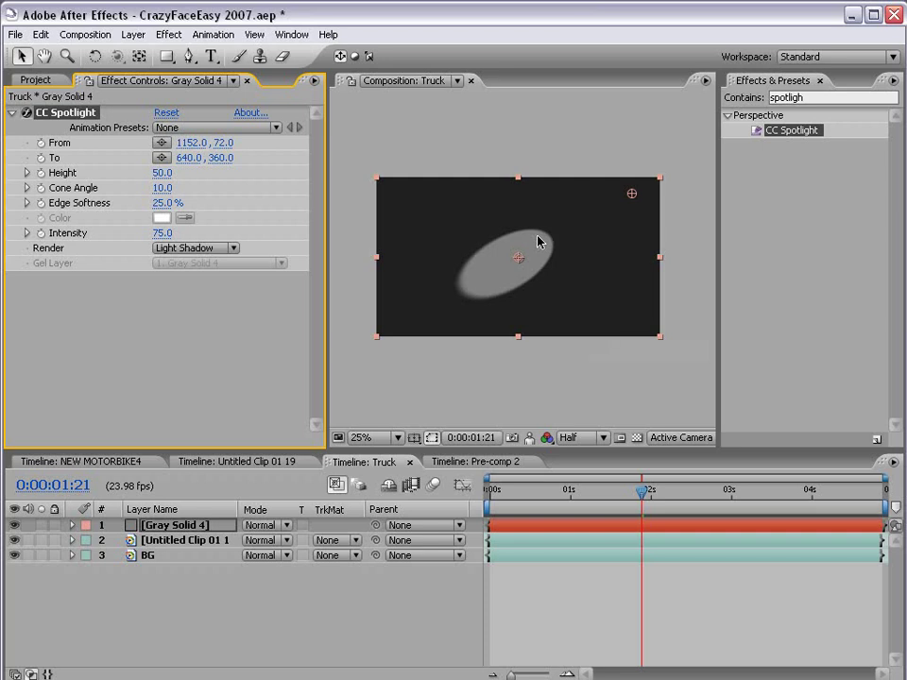
pyautogui.moveTo(632, 194); pyautogui.dragTo(518, 116)
pyautogui.moveTo(516, 261); pyautogui.dragTo(522, 230)
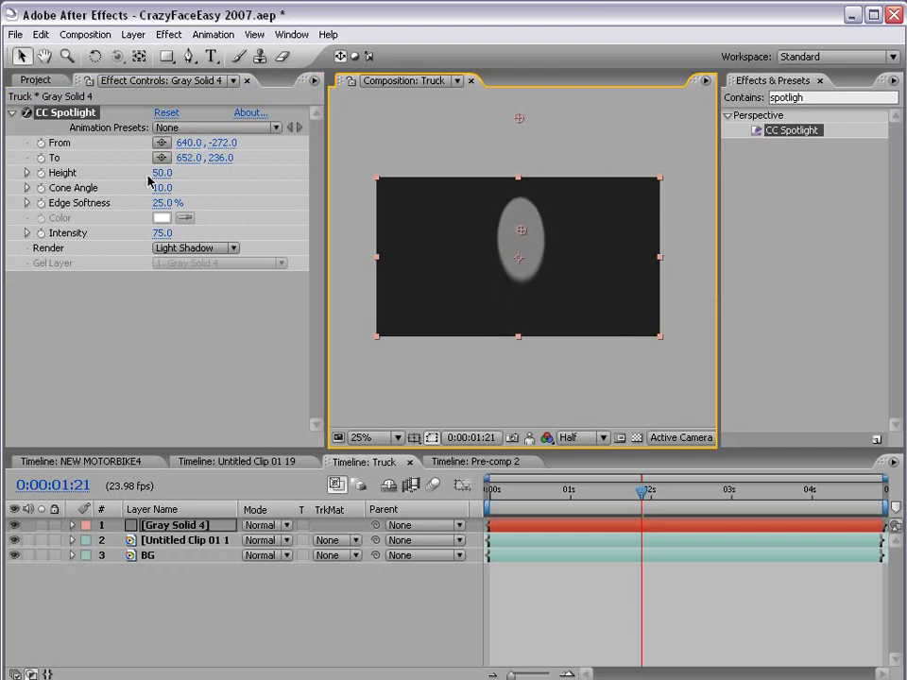
pyautogui.moveTo(155, 172); pyautogui.dragTo(138, 172)
pyautogui.moveTo(519, 118); pyautogui.dragTo(522, 119)
pyautogui.moveTo(160, 190); pyautogui.dragTo(222, 199)
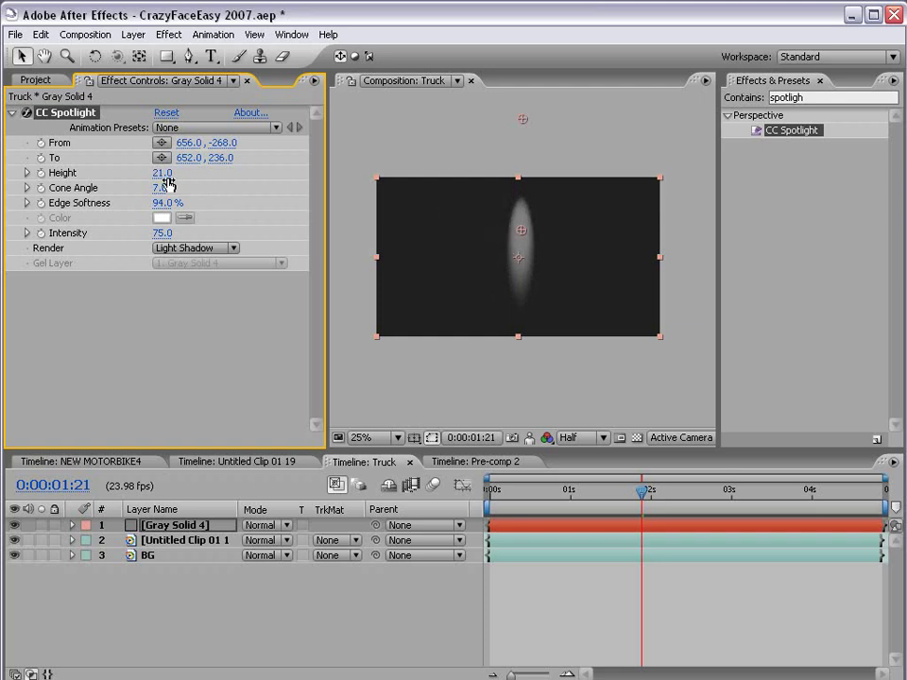
pyautogui.moveTo(163, 187)
pyautogui.mouseDown()
pyautogui.moveTo(127, 190)
pyautogui.moveTo(174, 187)
pyautogui.mouseUp()
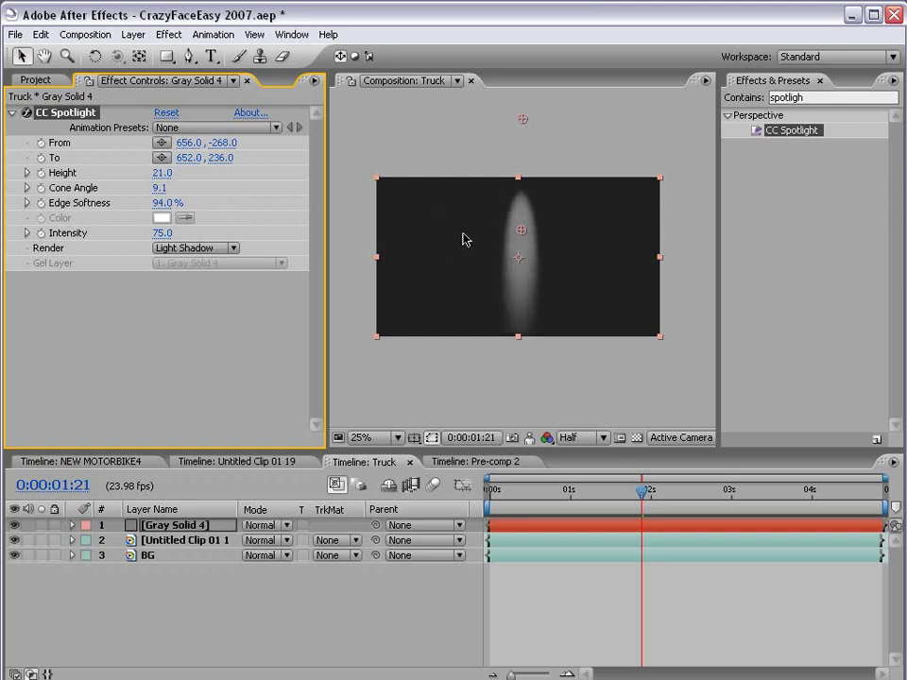
pyautogui.moveTo(522, 231); pyautogui.dragTo(523, 225)
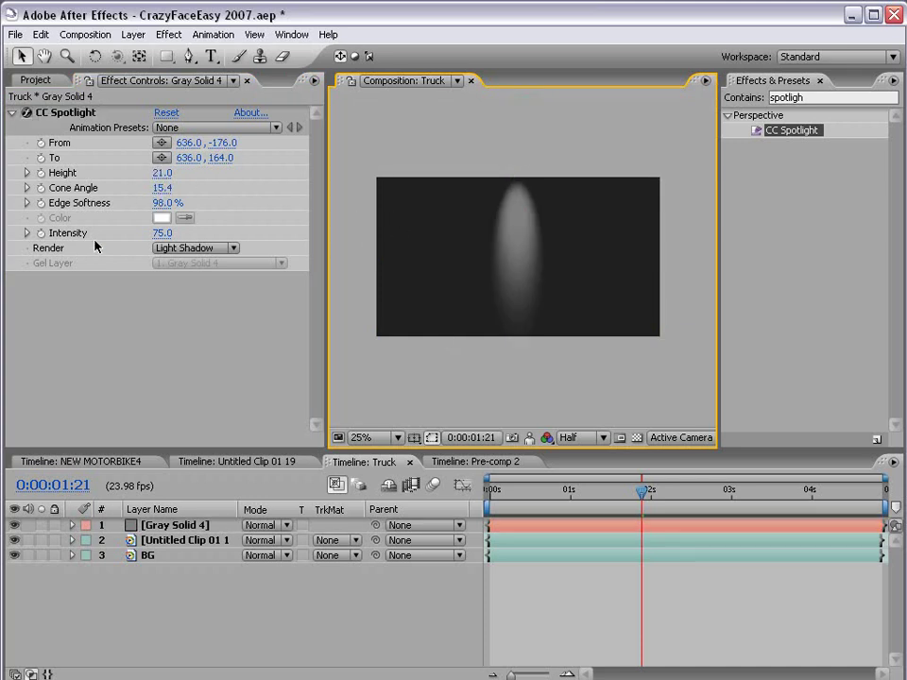
# Step: Set CC Spotlight to render Light Only and blend Gray Solid 4 with Classic Color Dodge
pyautogui.click(174, 248)
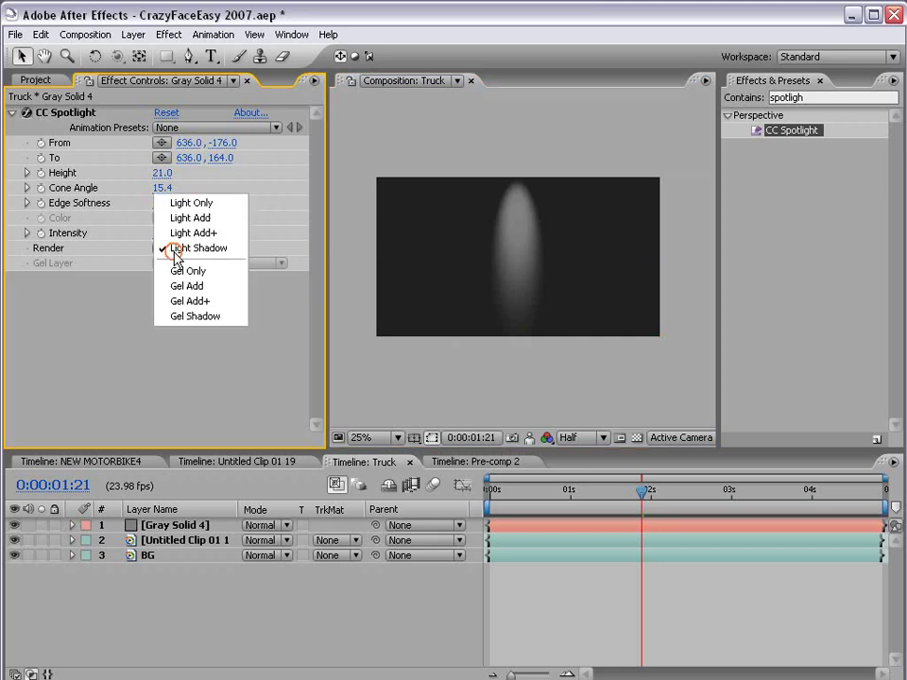
pyautogui.click(188, 202)
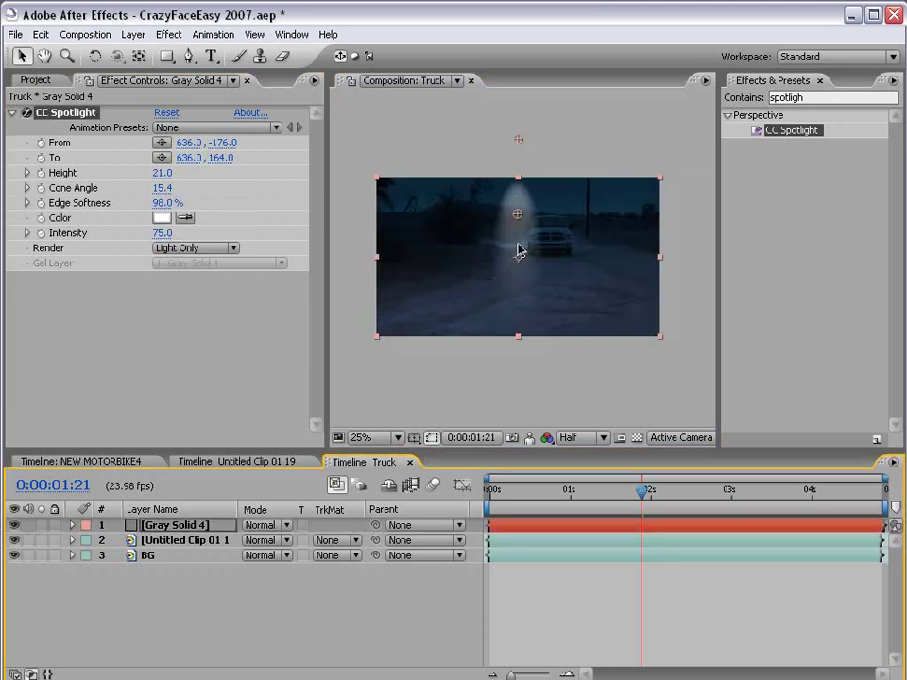
pyautogui.click(271, 535)
pyautogui.click(270, 535)
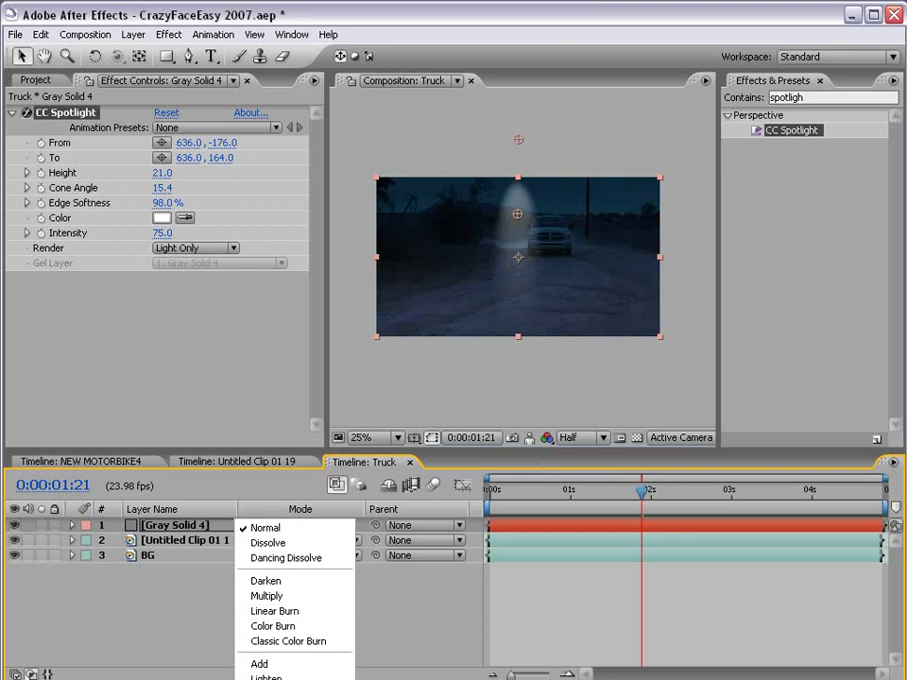
pyautogui.click(288, 679)
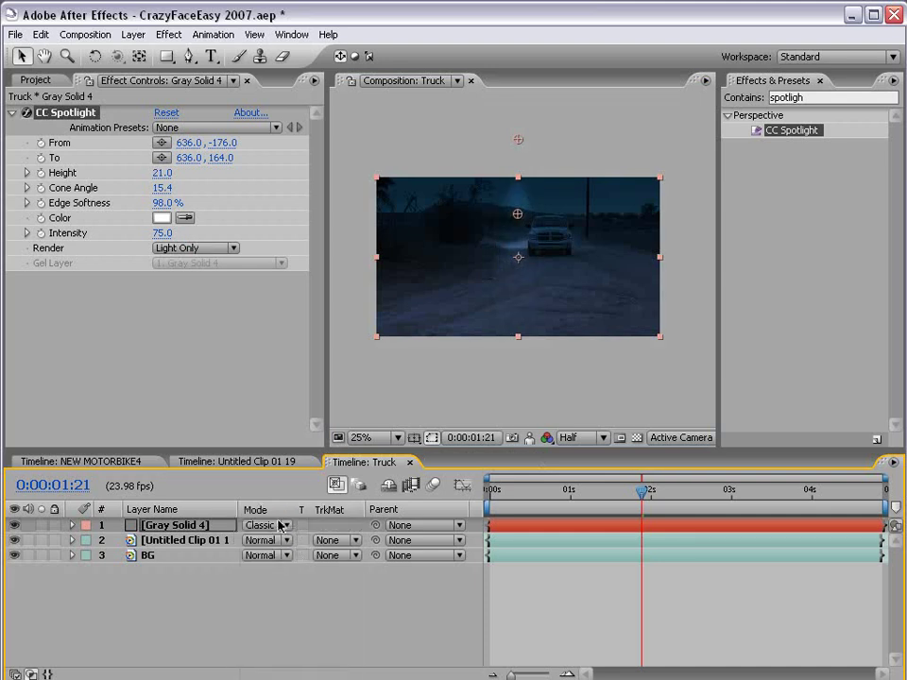
pyautogui.click(294, 528)
pyautogui.click(304, 529)
pyautogui.click(179, 527)
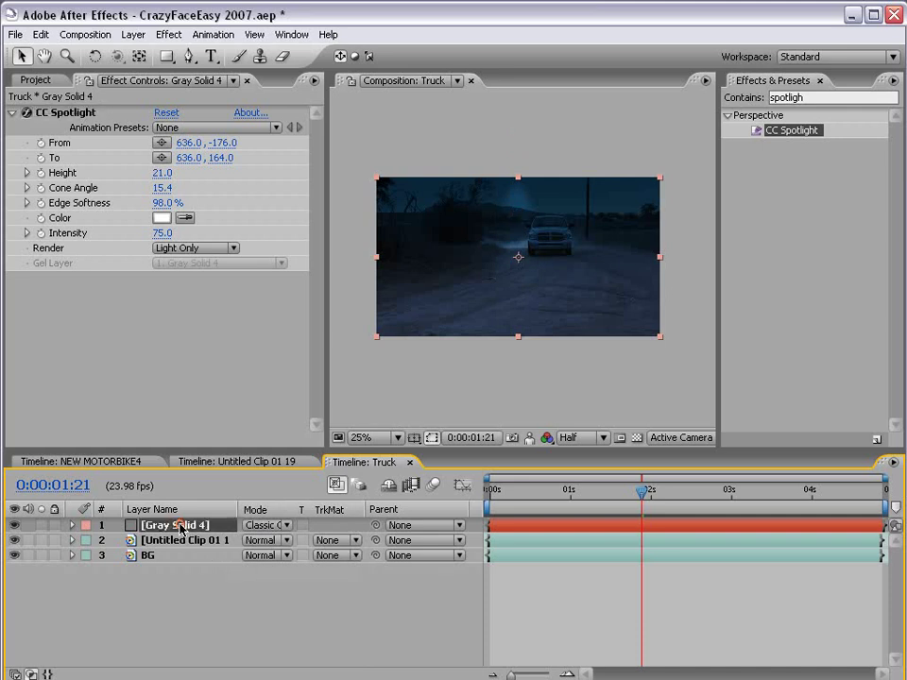
# Step: Make the spotlight solid 3D and tilt it flat onto the road
pyautogui.press('F4')
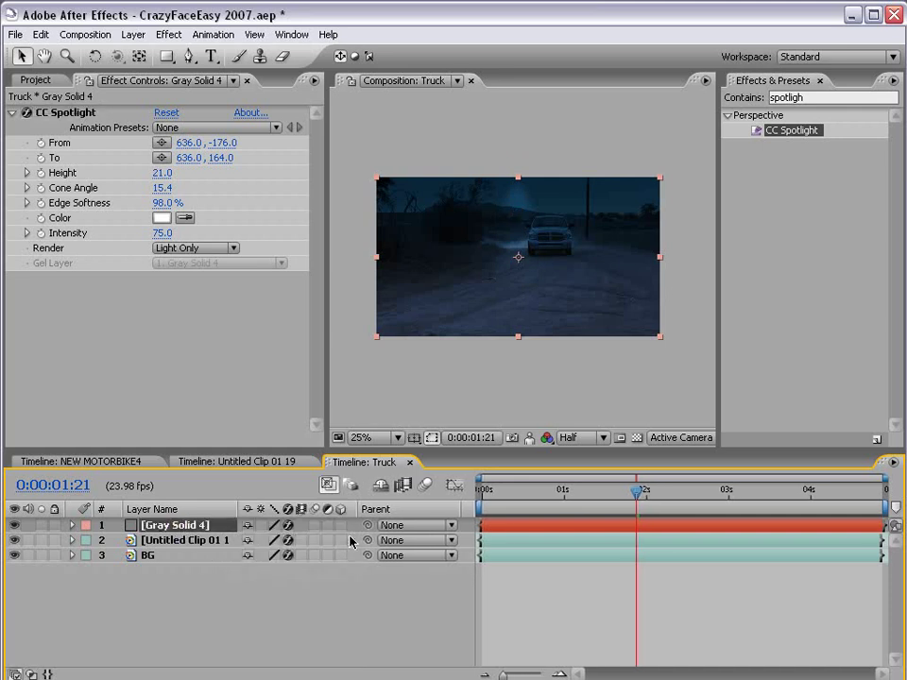
pyautogui.click(341, 525)
pyautogui.press('.')
pyautogui.press('w')
pyautogui.moveTo(524, 256); pyautogui.dragTo(523, 334)
pyautogui.press('v')
pyautogui.press('w')
pyautogui.press('v')
# Step: Raise the spotlight Intensity to 169 and place the light pool under a headlight
pyautogui.click(510, 530)
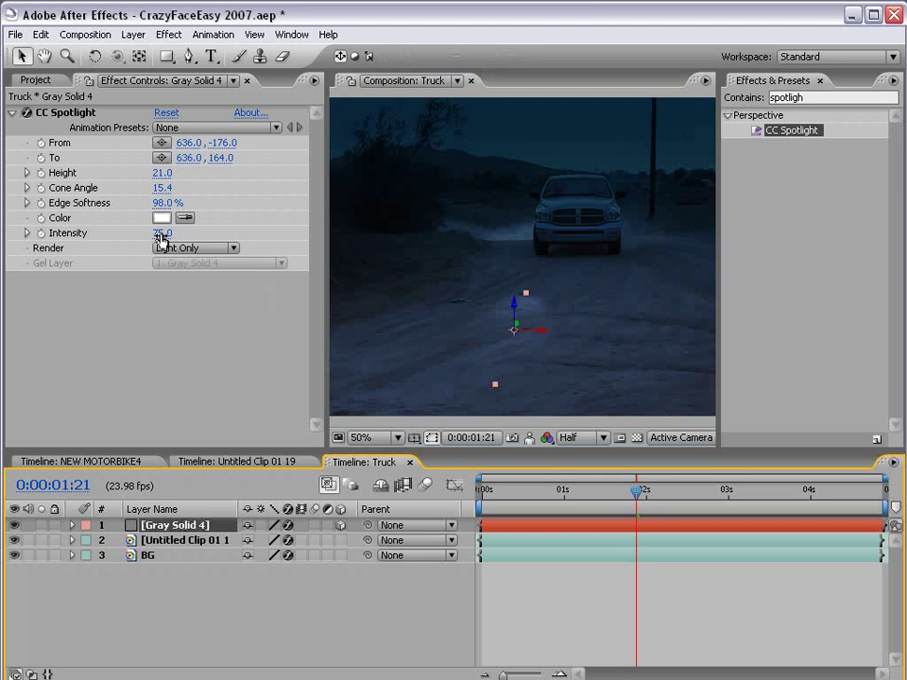
pyautogui.moveTo(163, 234); pyautogui.dragTo(237, 232)
pyautogui.moveTo(519, 327); pyautogui.dragTo(625, 149)
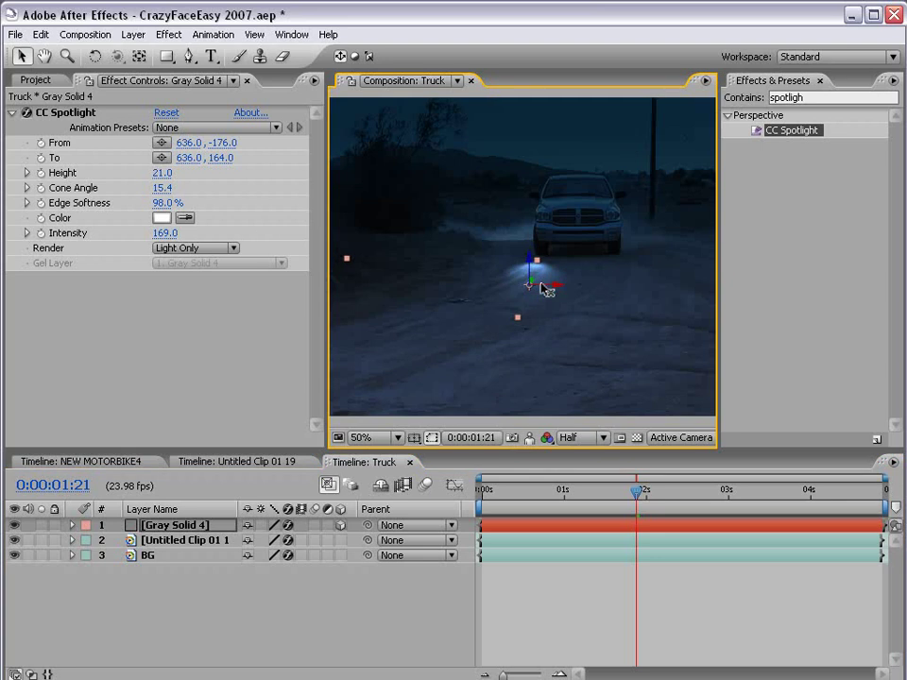
pyautogui.moveTo(551, 287); pyautogui.dragTo(646, 291)
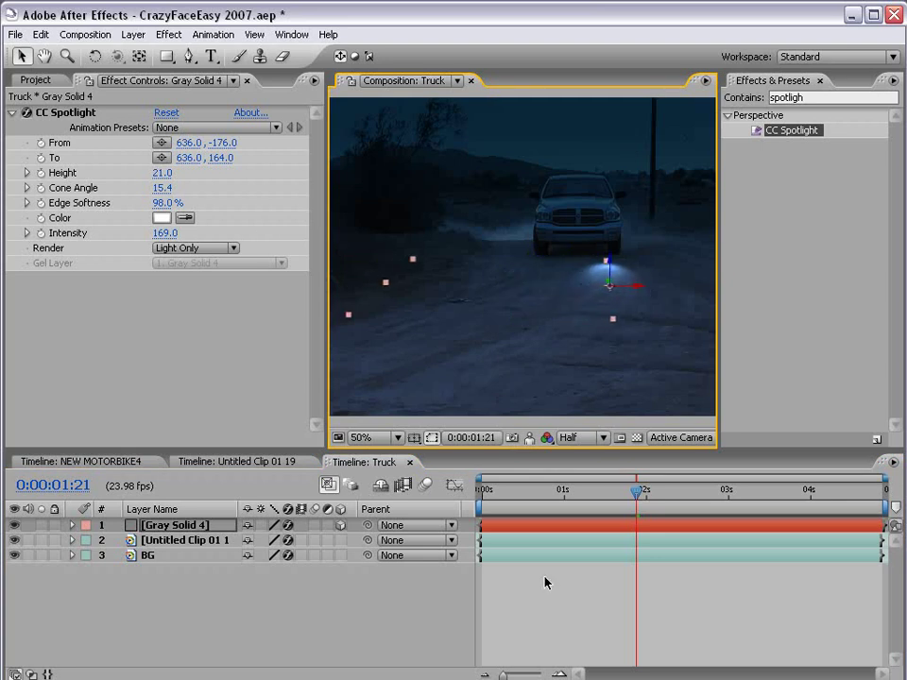
# Step: Duplicate the spotlight layer and slide the copy left under the other headlight
pyautogui.click(568, 529)
pyautogui.hotkey('ctrl', 'd')
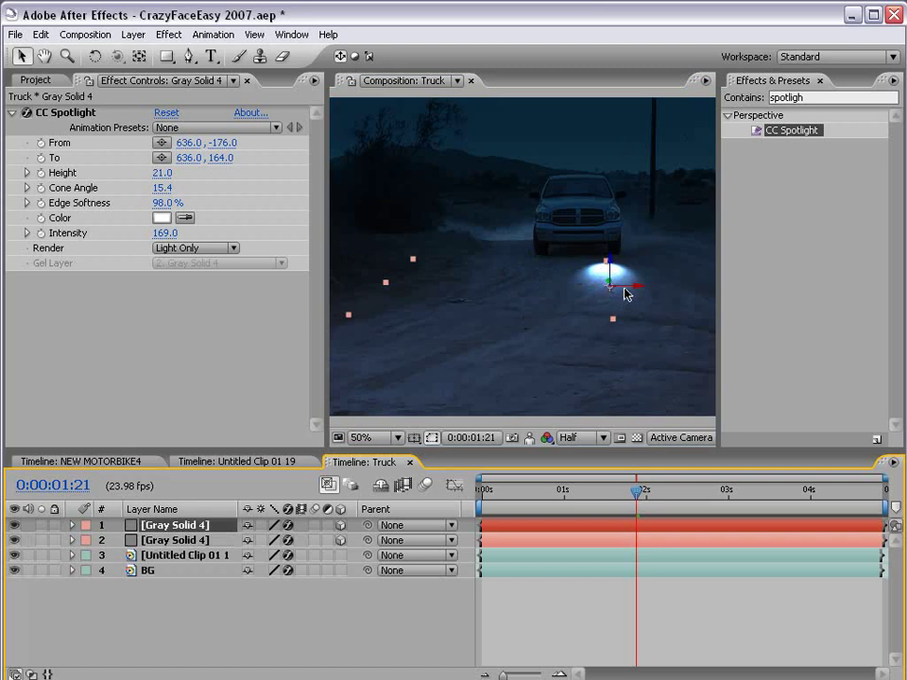
pyautogui.moveTo(628, 293); pyautogui.dragTo(554, 292)
pyautogui.click(542, 619)
pyautogui.press('`')
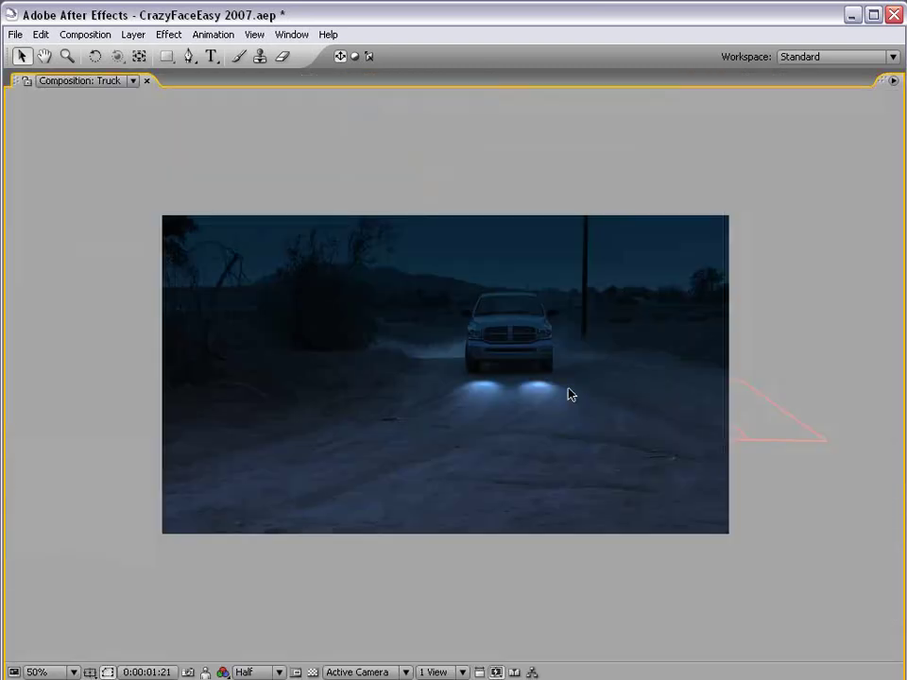
pyautogui.press('`')
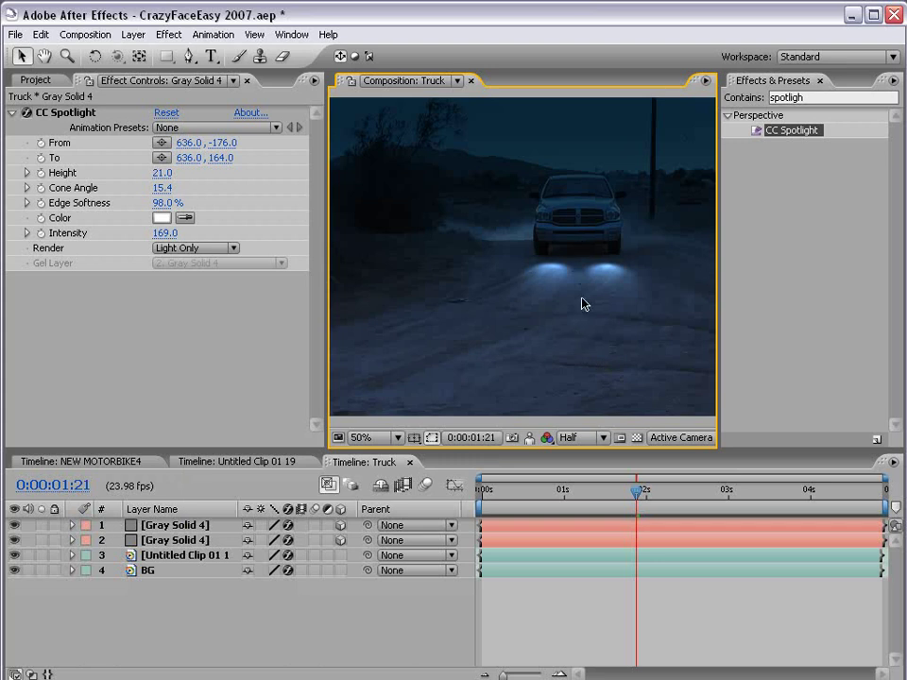
# Step: Add a new Null Object to the Truck comp and make it 3D
pyautogui.click(185, 538)
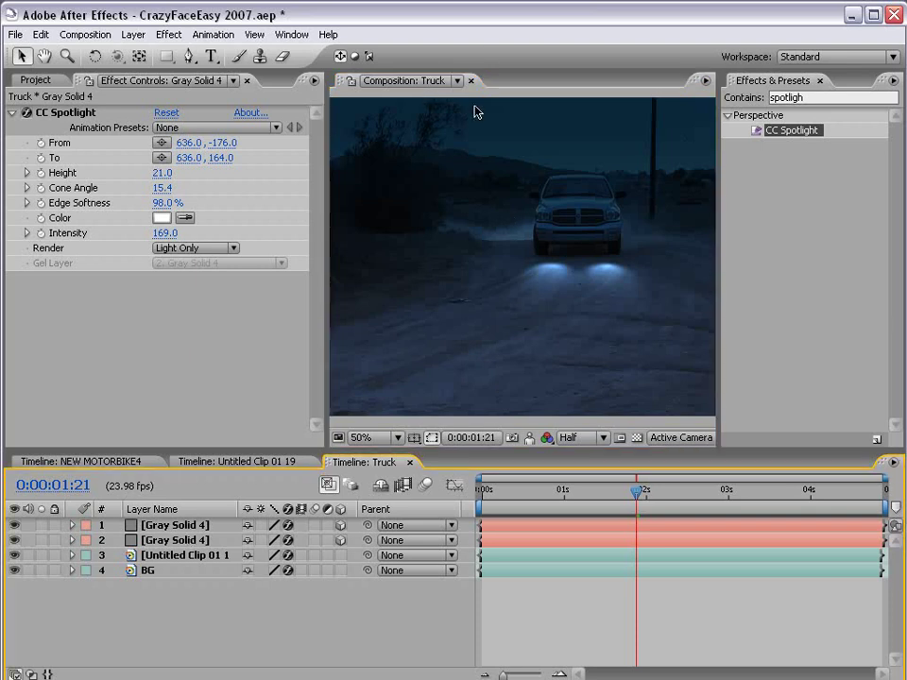
pyautogui.click(136, 36)
pyautogui.moveTo(237, 54)
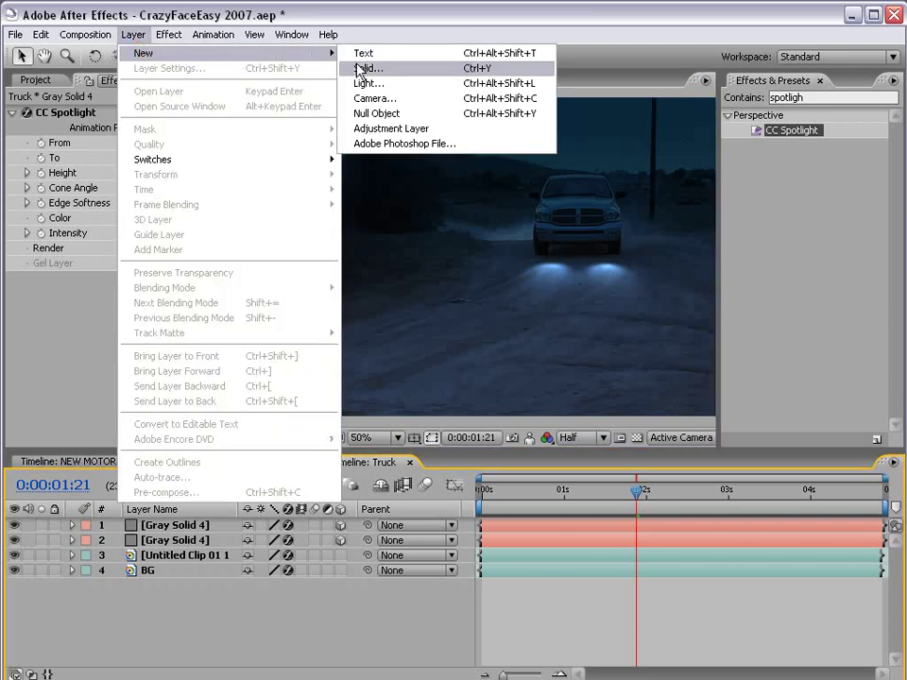
pyautogui.click(384, 113)
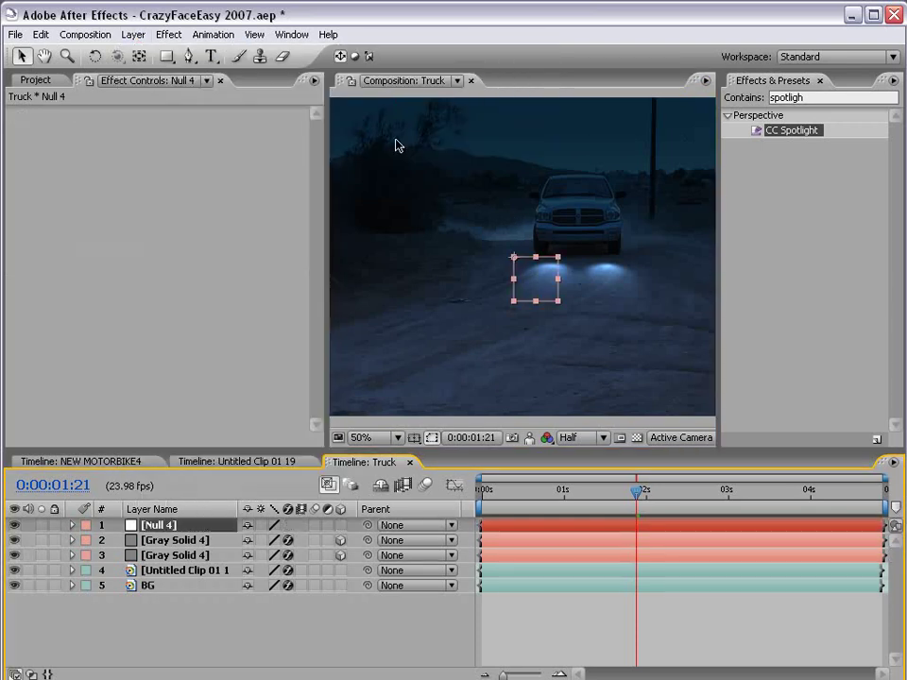
pyautogui.click(341, 525)
pyautogui.click(761, 593)
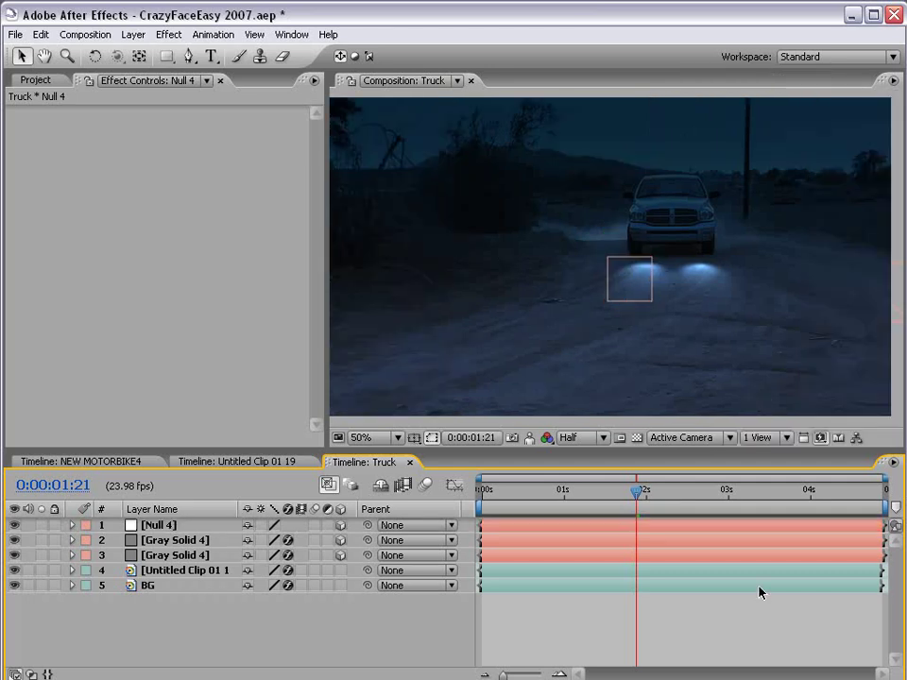
# Step: In Top view, move the null up and rotate it slightly, then return to Active Camera
pyautogui.click(684, 437)
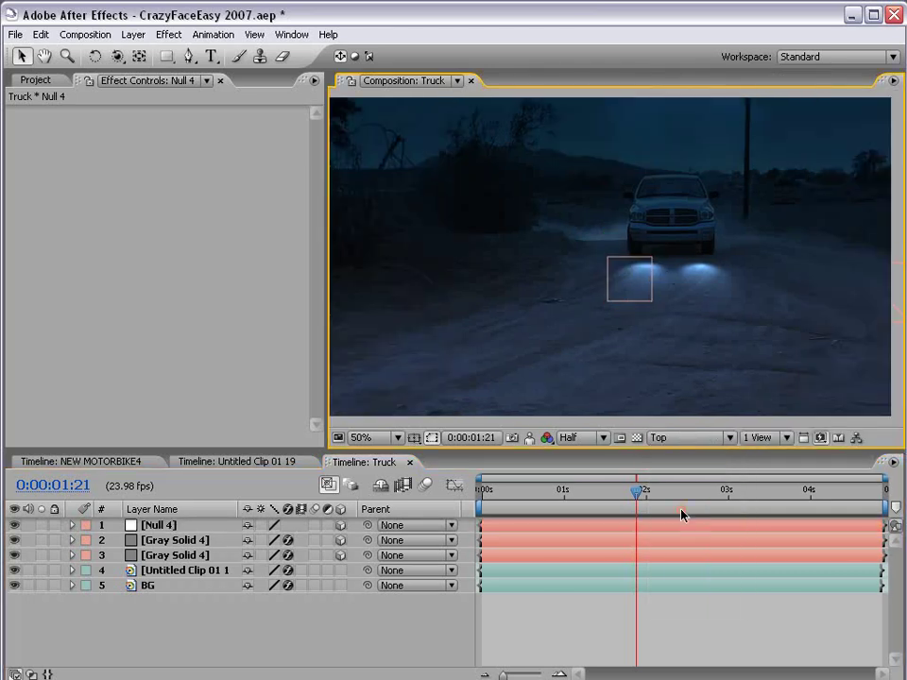
pyautogui.click(682, 514)
pyautogui.scroll(-2, 657, 259)
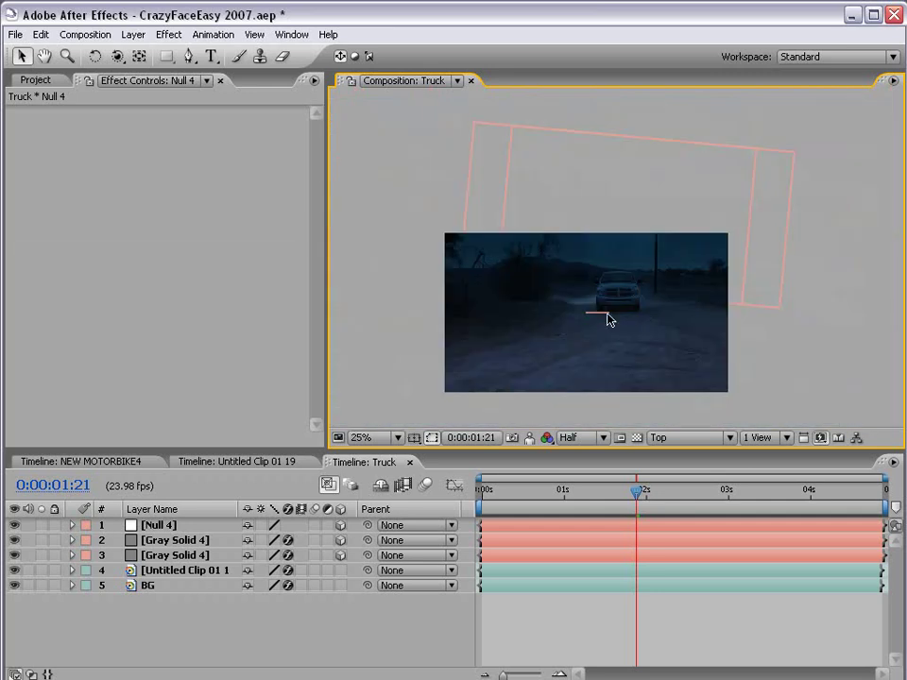
pyautogui.click(605, 320)
pyautogui.moveTo(593, 326); pyautogui.dragTo(591, 259)
pyautogui.scroll(1, 641, 151)
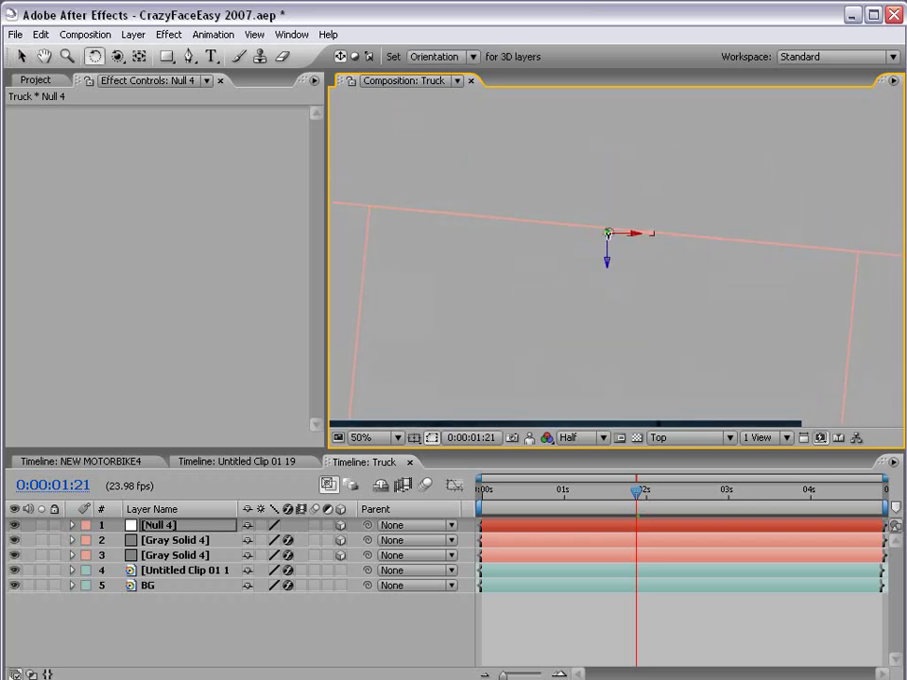
pyautogui.moveTo(607, 232); pyautogui.dragTo(606, 231)
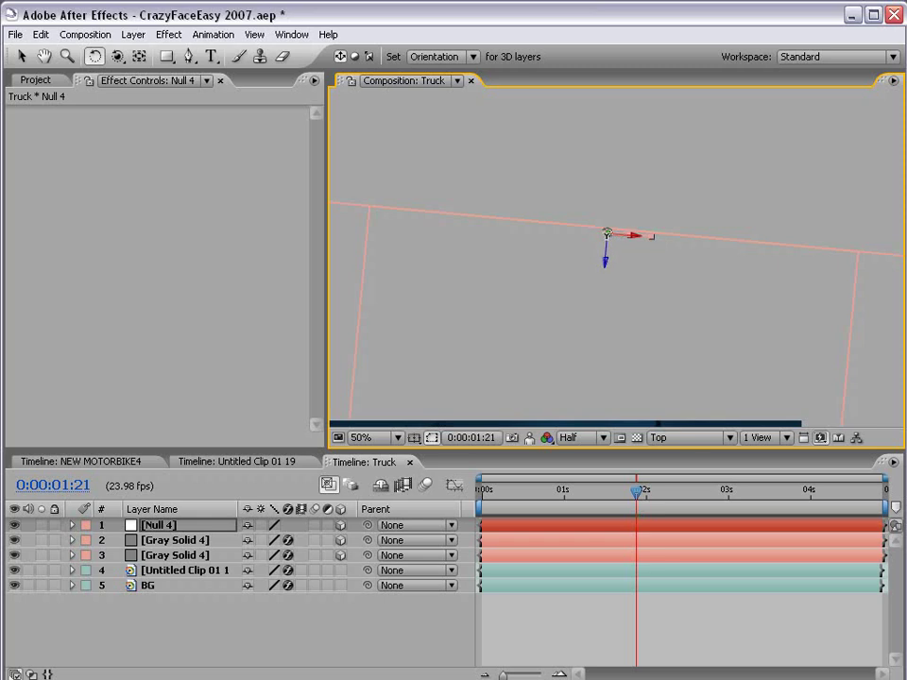
pyautogui.press('v')
pyautogui.click(666, 587)
pyautogui.click(659, 438)
pyautogui.click(677, 457)
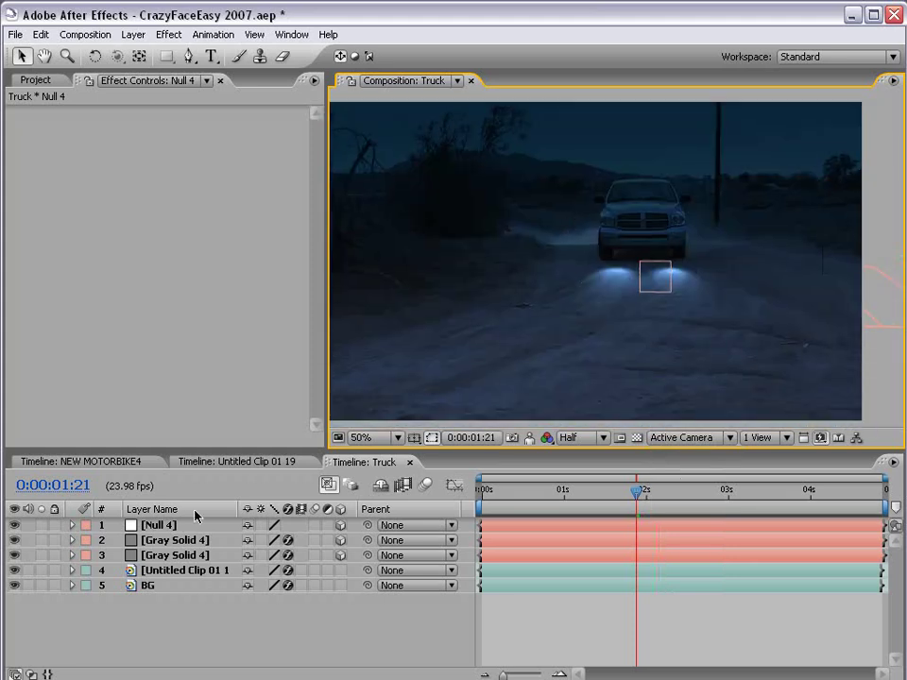
# Step: Parent both Gray Solid 4 layers to Null 4, then scale and rotate the null
pyautogui.click(161, 545)
pyautogui.keyDown('ctrl'); pyautogui.click(161, 555); pyautogui.keyUp('ctrl')
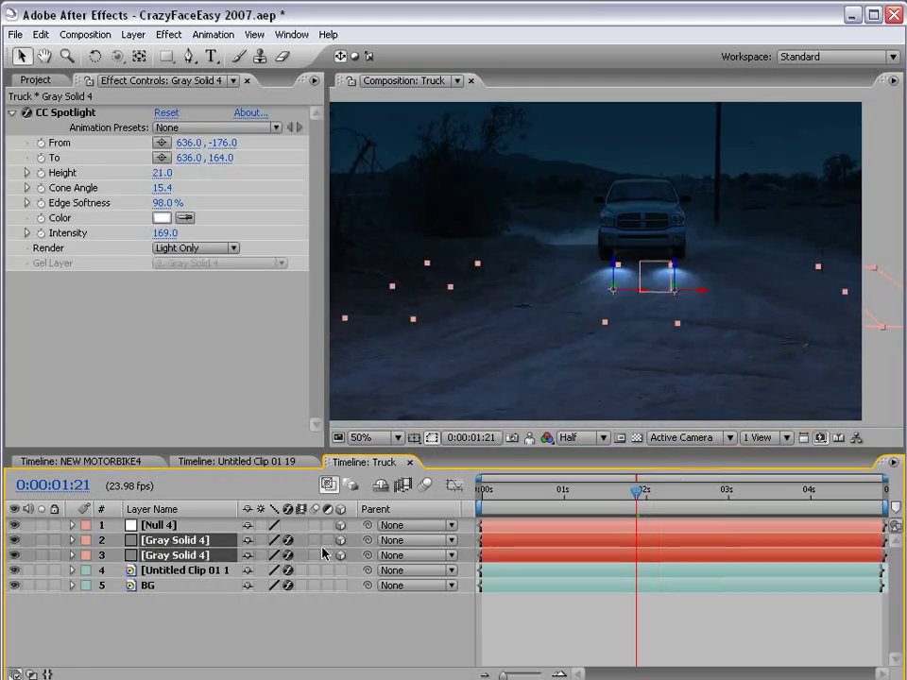
pyautogui.moveTo(368, 540); pyautogui.dragTo(170, 531)
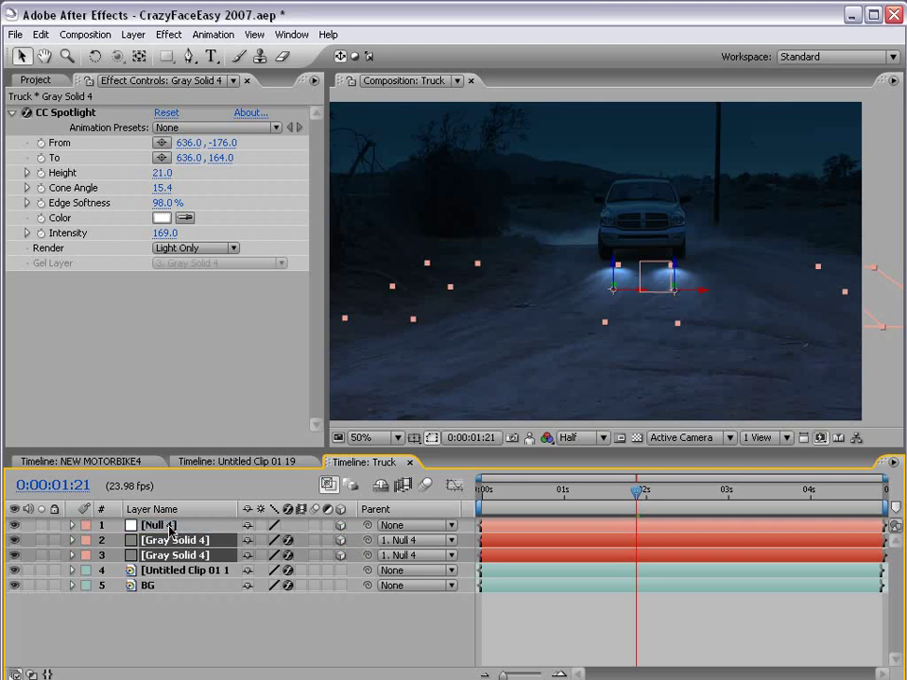
pyautogui.click(658, 271)
pyautogui.moveTo(647, 269); pyautogui.dragTo(688, 262)
pyautogui.press('w')
pyautogui.moveTo(637, 246); pyautogui.dragTo(668, 249)
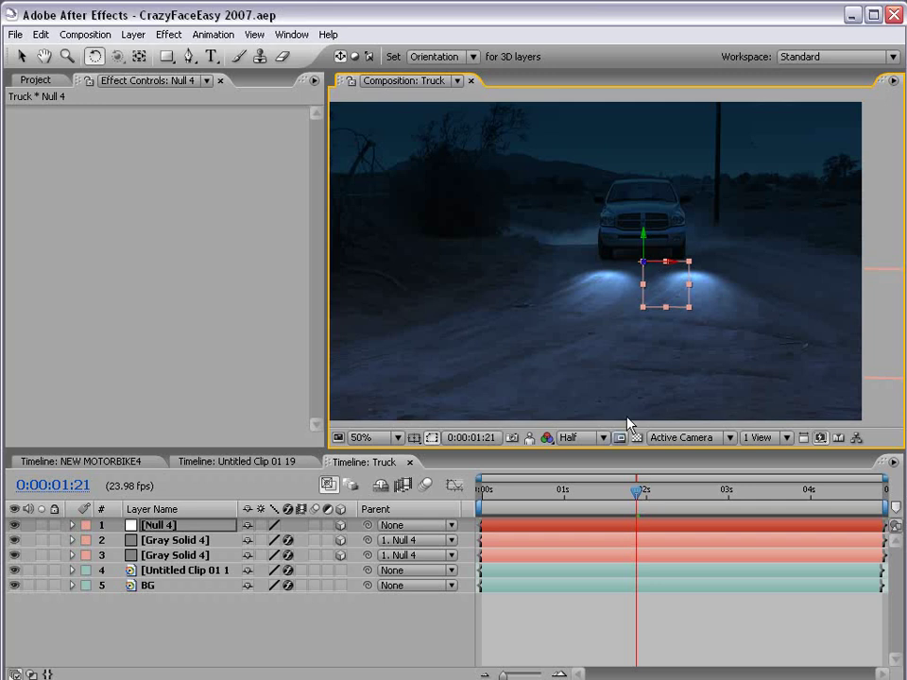
# Step: Rename both spotlight solids to 'Spot'
pyautogui.click(169, 545)
pyautogui.press('Return')
pyautogui.write('Spot')
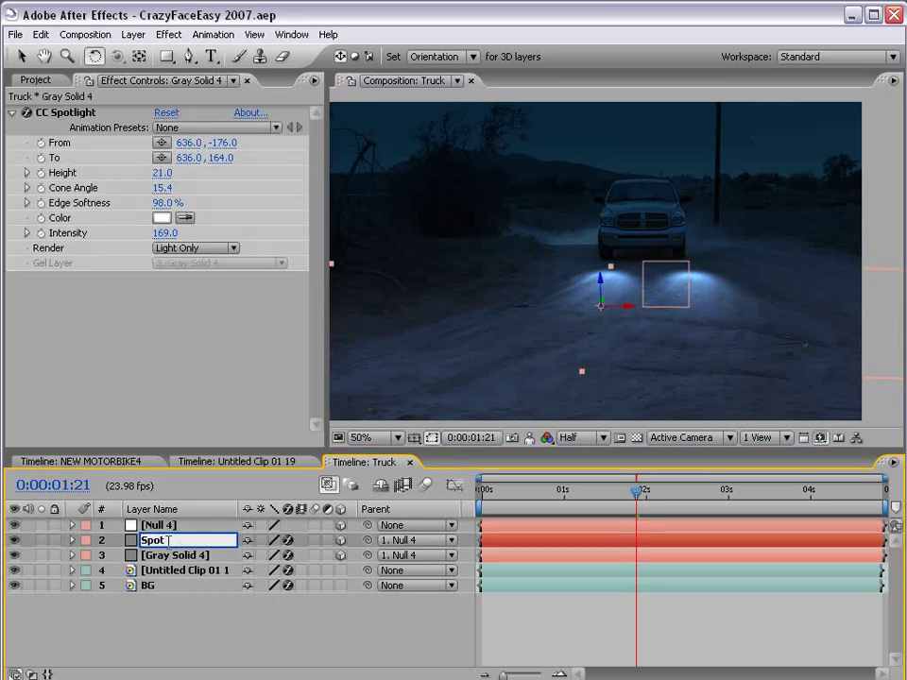
pyautogui.click(170, 556)
pyautogui.press('Return')
pyautogui.write('Spot')
pyautogui.press('Return')
pyautogui.click(171, 527)
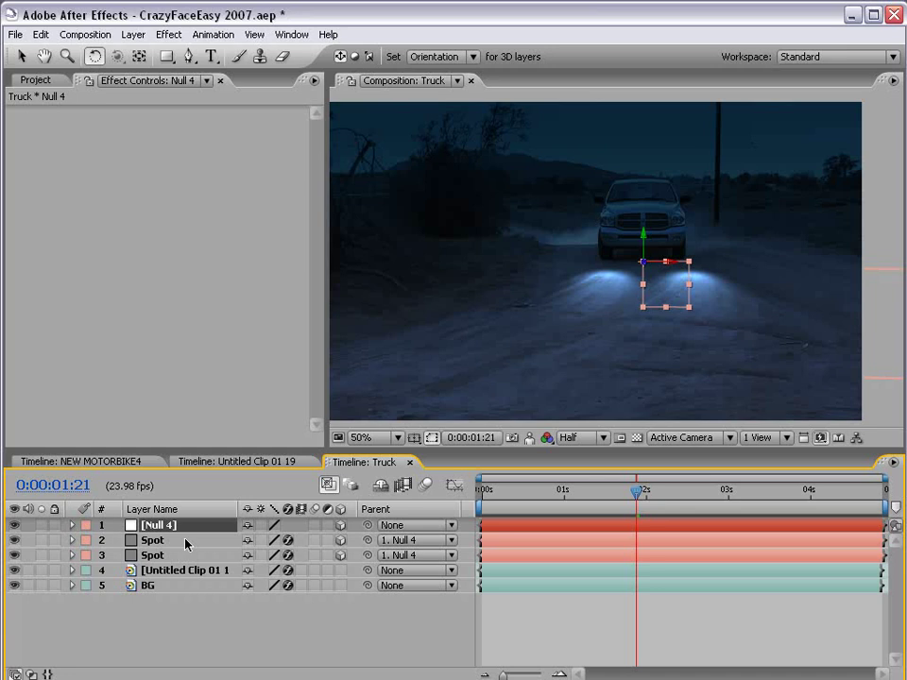
# Step: Set starting keyframes for Null 4's Position, Scale and Orientation
pyautogui.press('p')
pyautogui.hotkey('shift', 's')
pyautogui.hotkey('shift', 'r')
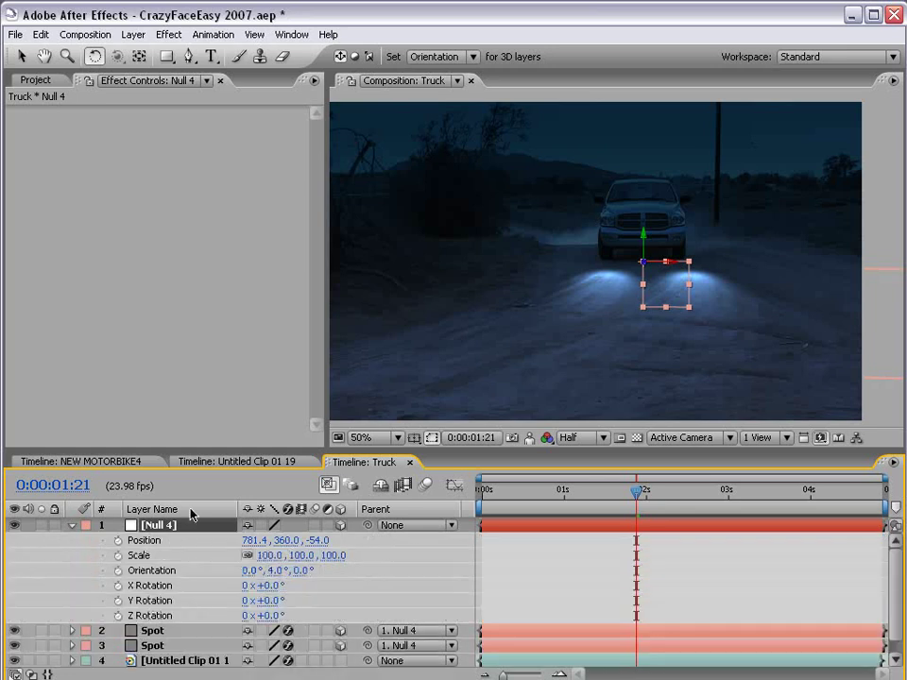
pyautogui.moveTo(117, 541); pyautogui.dragTo(117, 570)
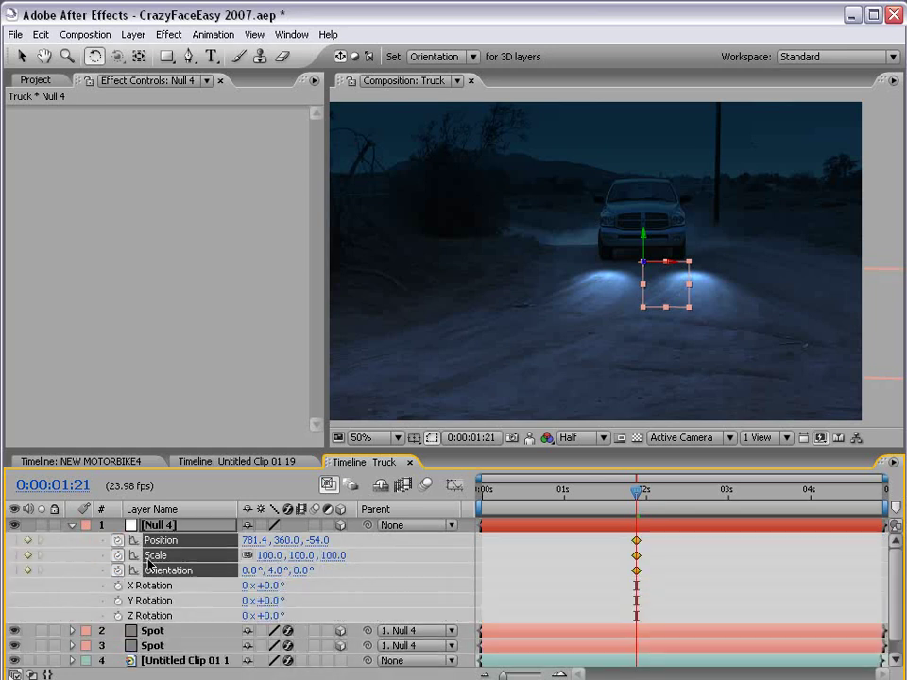
pyautogui.press('v')
pyautogui.click(636, 571)
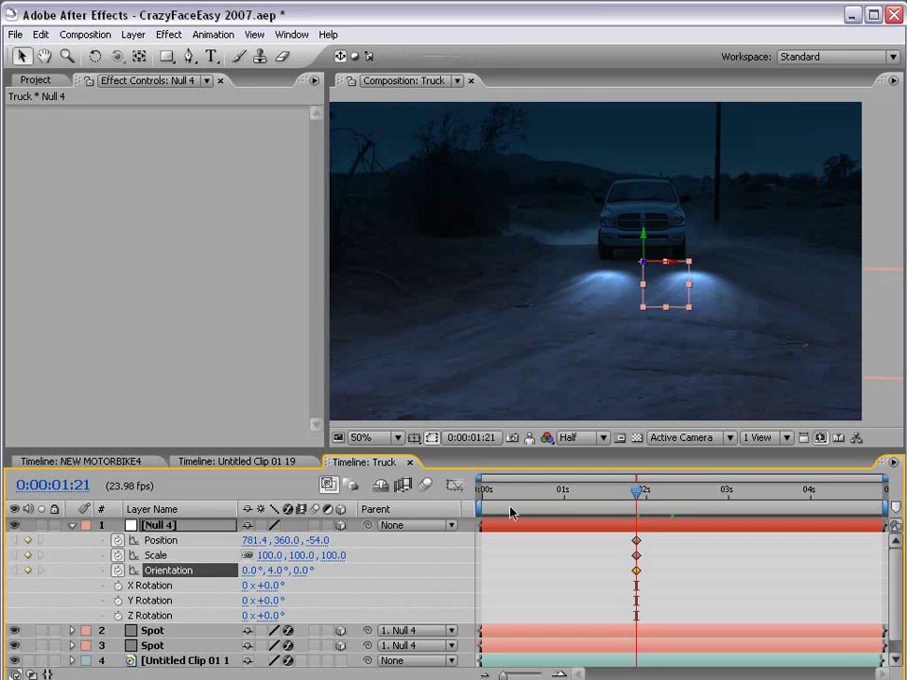
# Step: At 0:00:02:07, push Null 4 back in depth and realign the light pools
pyautogui.moveTo(636, 498); pyautogui.dragTo(671, 492)
pyautogui.moveTo(646, 263); pyautogui.dragTo(901, 253)
pyautogui.moveTo(658, 271)
pyautogui.mouseDown()
pyautogui.moveTo(555, 246)
pyautogui.moveTo(587, 263)
pyautogui.moveTo(656, 274)
pyautogui.mouseUp()
pyautogui.press('w')
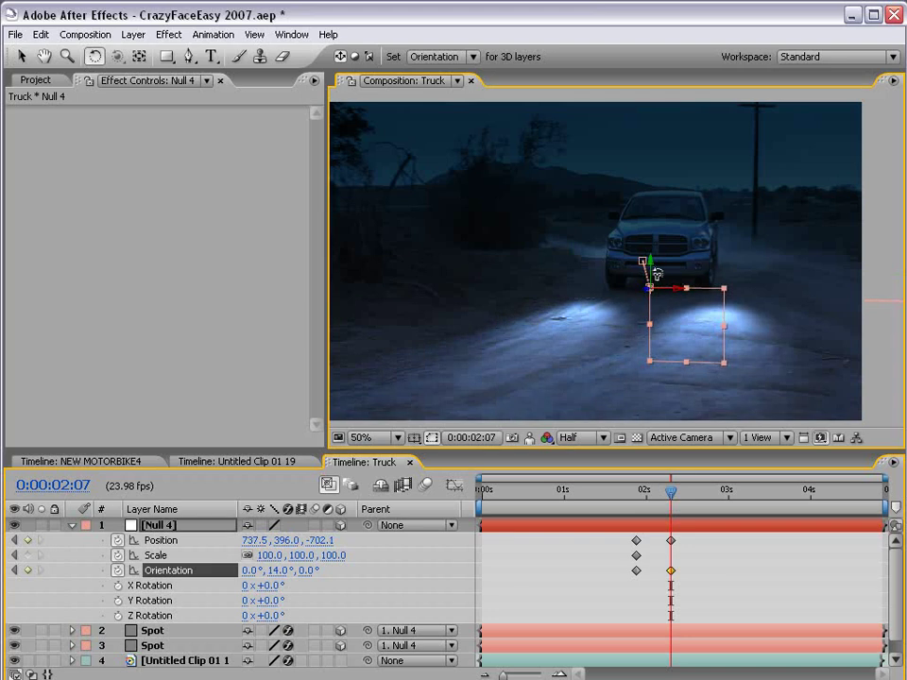
pyautogui.press('v')
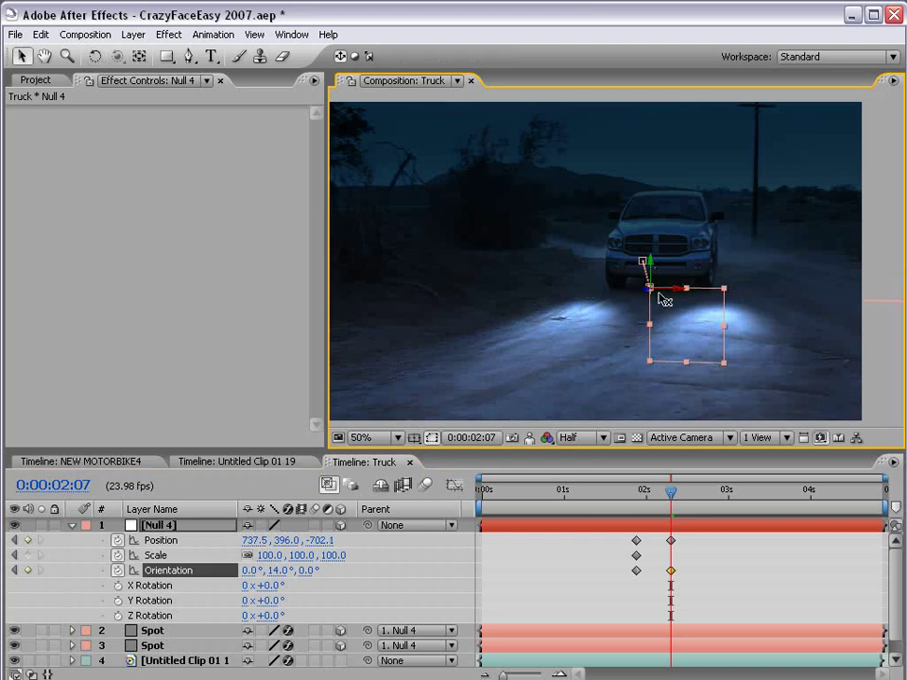
pyautogui.moveTo(652, 289); pyautogui.dragTo(673, 297)
pyautogui.click(733, 576)
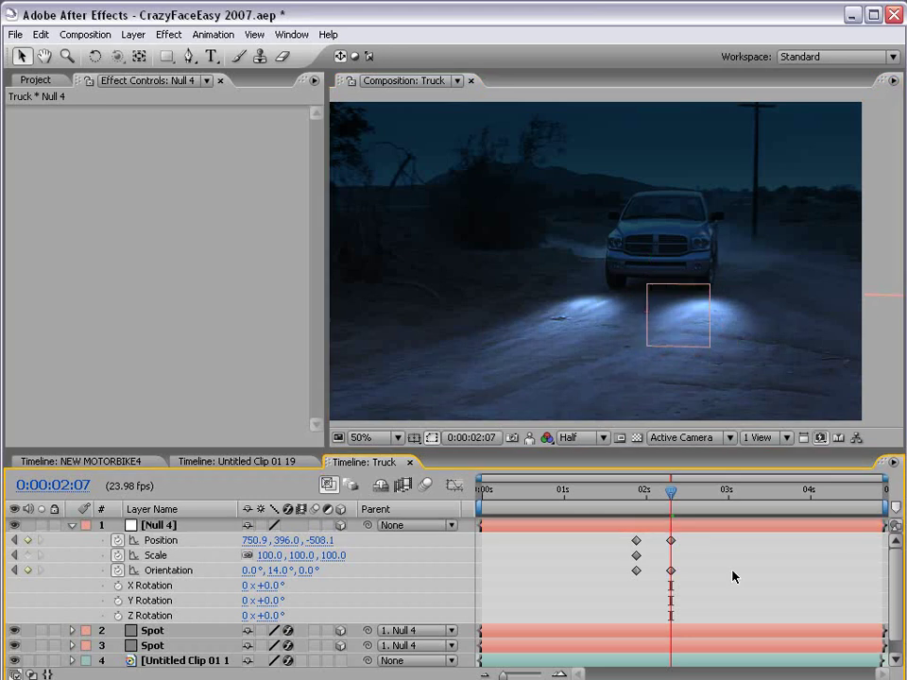
# Step: At 0:00:02:14, move Null 4 ahead of the truck, turn it to 32°, and preview
pyautogui.click(657, 491)
pyautogui.moveTo(658, 495); pyautogui.dragTo(693, 493)
pyautogui.click(677, 525)
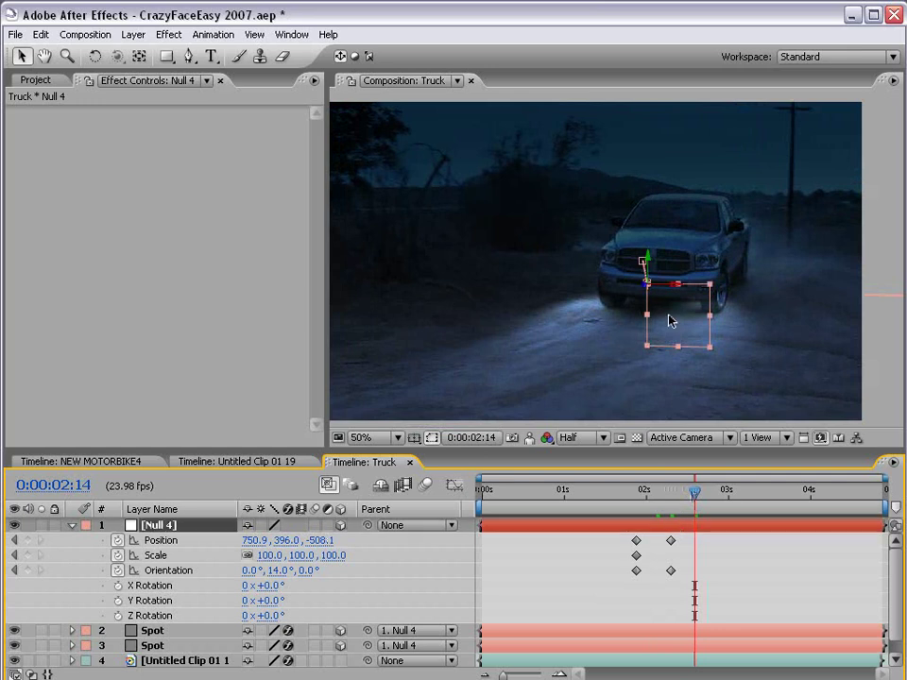
pyautogui.moveTo(654, 294); pyautogui.dragTo(531, 355)
pyautogui.press('w')
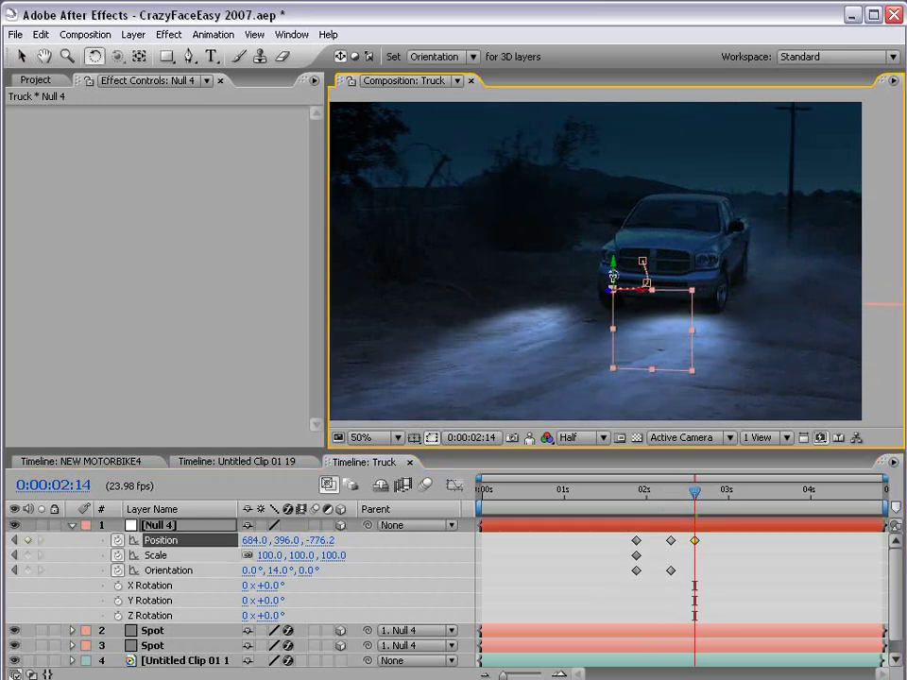
pyautogui.moveTo(612, 275); pyautogui.dragTo(605, 275)
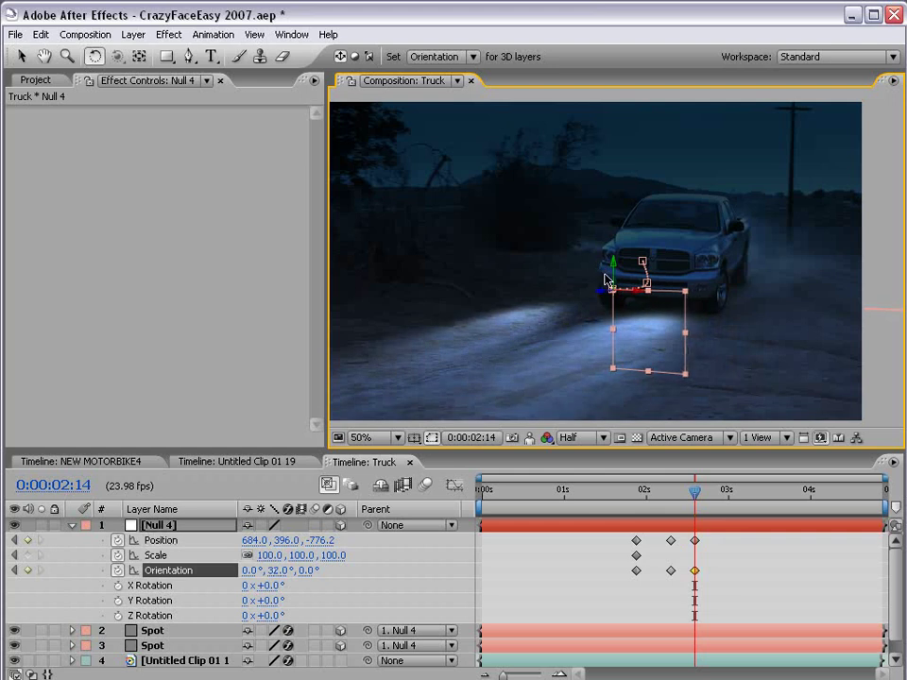
pyautogui.moveTo(697, 499)
pyautogui.mouseDown()
pyautogui.moveTo(640, 505)
pyautogui.moveTo(695, 499)
pyautogui.mouseUp()
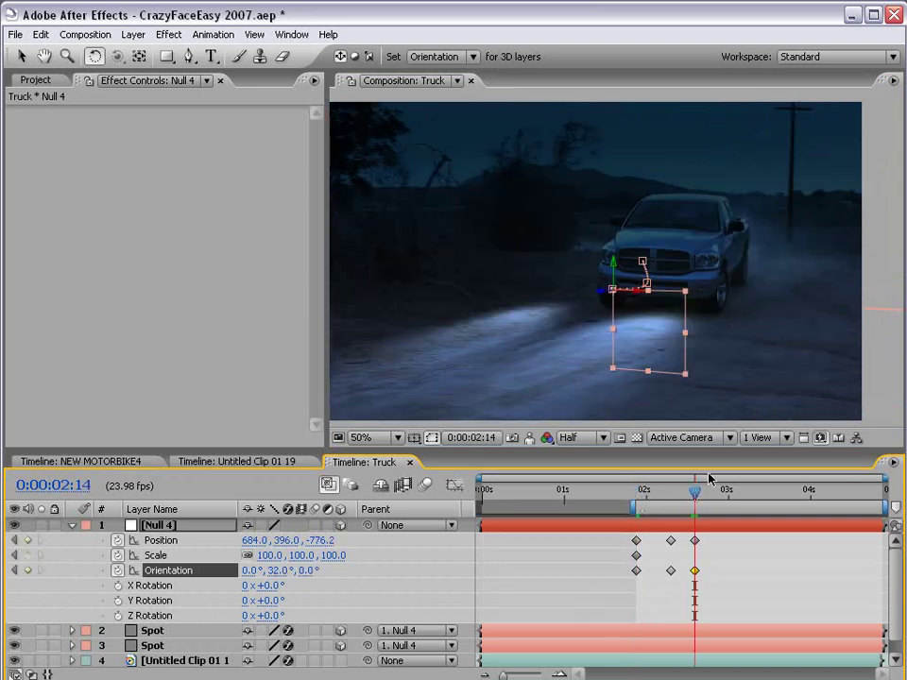
pyautogui.press('KP_0')
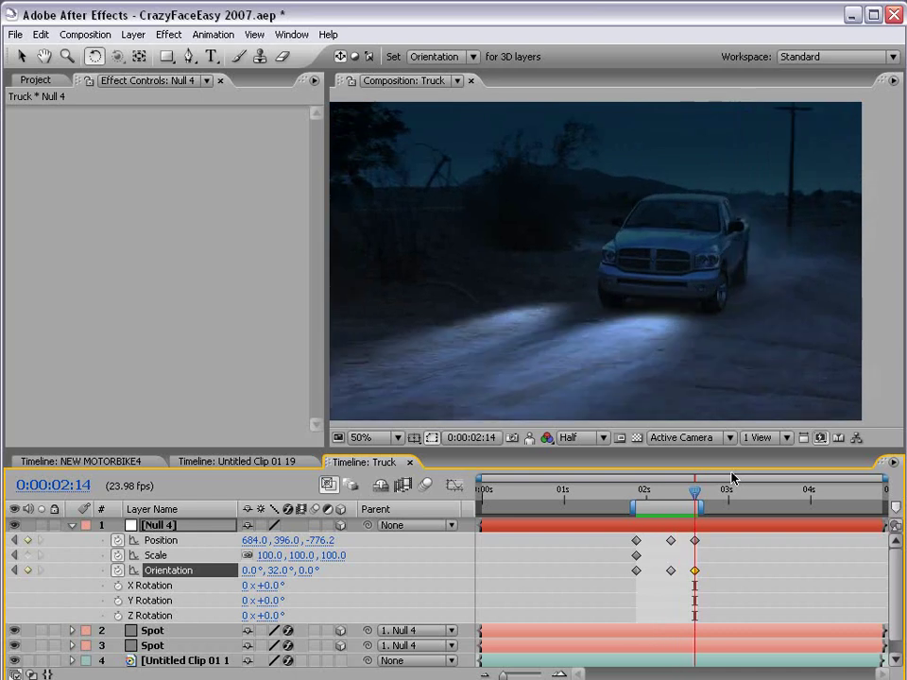
# Step: Delete the middle Orientation keyframe at 02:06 and preview the animation again
pyautogui.press('space')
pyautogui.press('v')
pyautogui.click(720, 557)
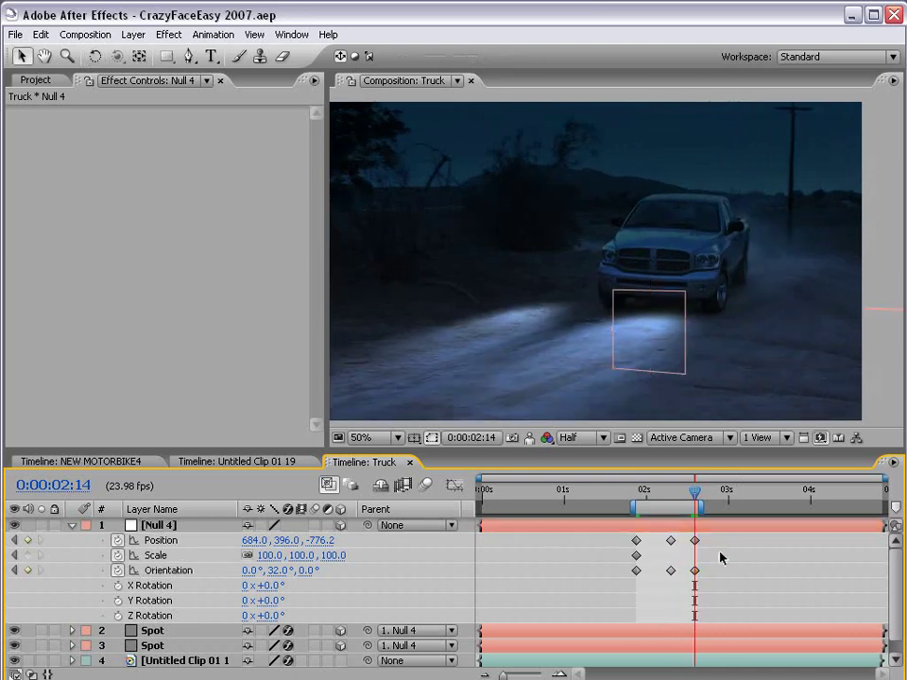
pyautogui.click(670, 570)
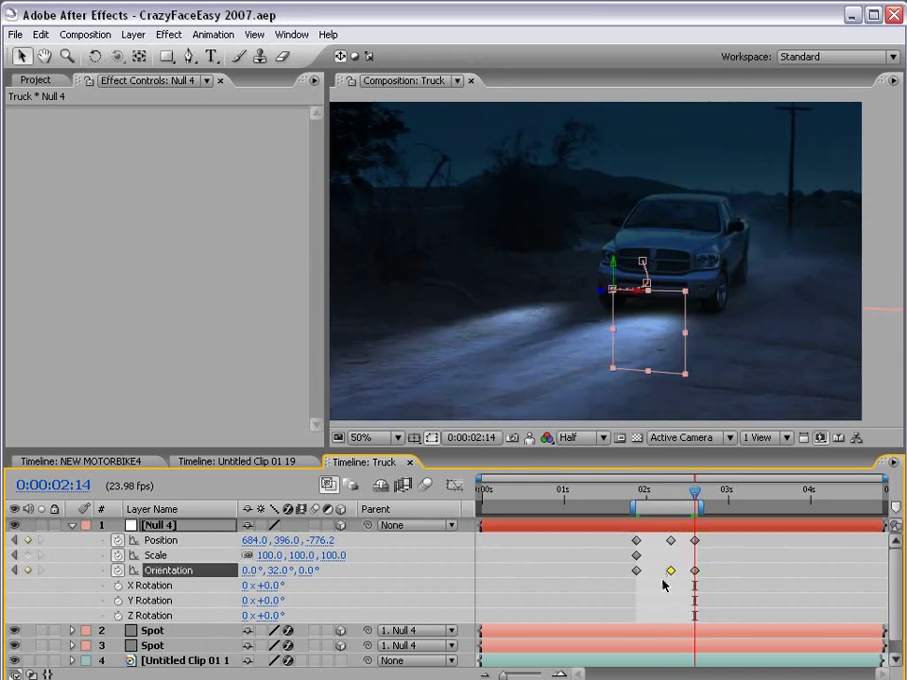
pyautogui.press('Delete')
pyautogui.press('KP_0')
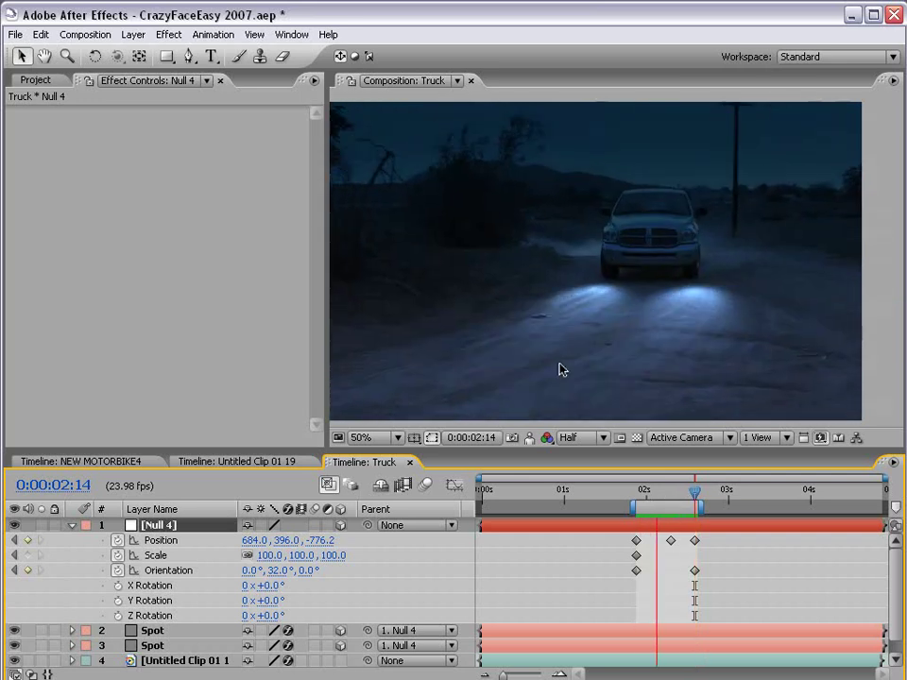
pyautogui.click(579, 281)
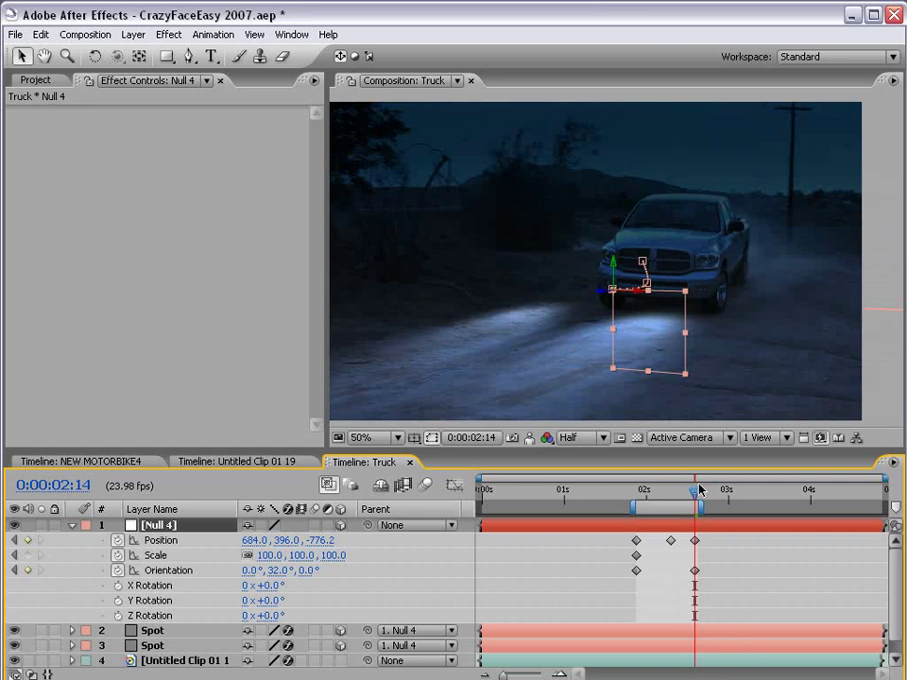
# Step: Nudge Null 4 and shrink it to 84.7% scale to tighten the beams
pyautogui.click(678, 361)
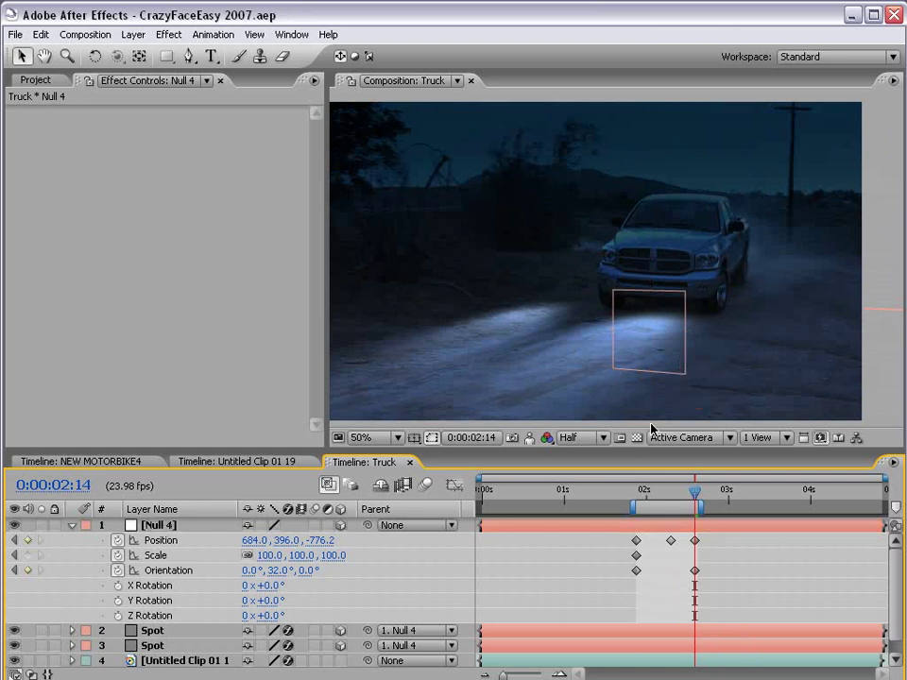
pyautogui.click(664, 525)
pyautogui.moveTo(638, 297)
pyautogui.mouseDown()
pyautogui.moveTo(658, 300)
pyautogui.moveTo(630, 298)
pyautogui.mouseUp()
pyautogui.moveTo(714, 381); pyautogui.dragTo(702, 370)
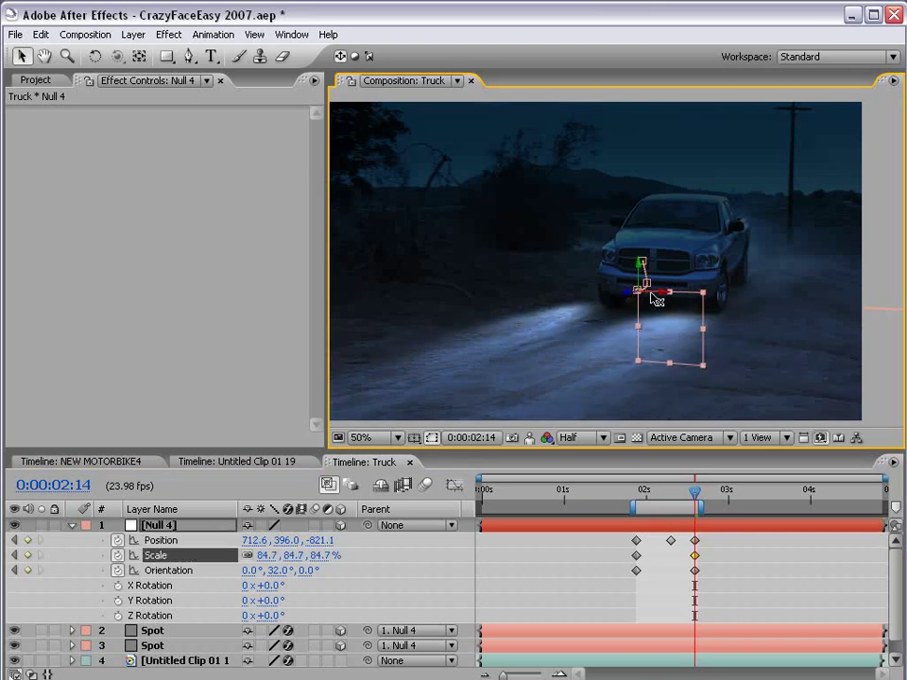
pyautogui.moveTo(640, 296); pyautogui.dragTo(661, 293)
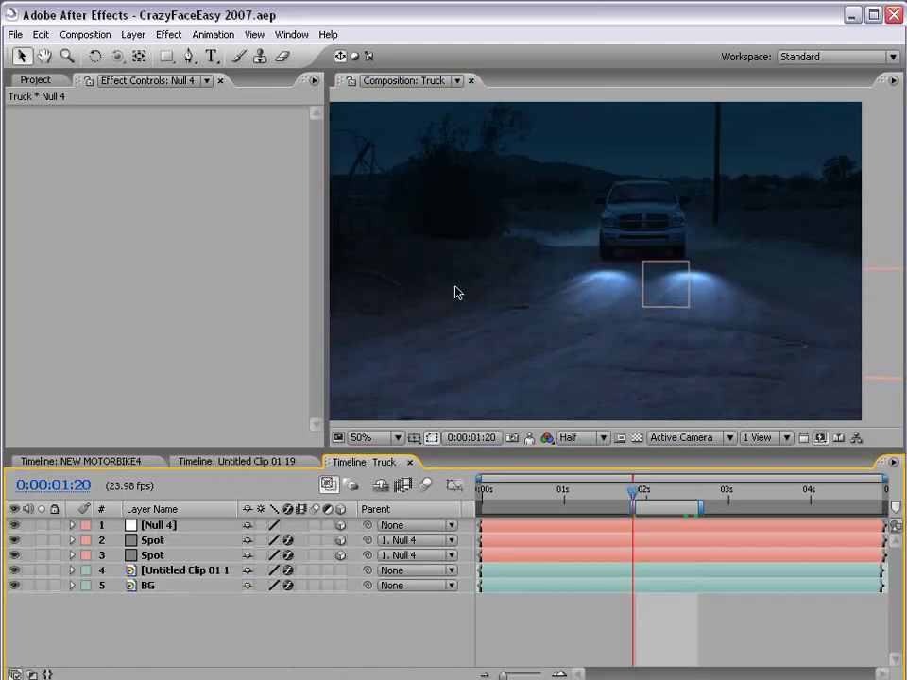
# Step: Create a new black solid layer in the Truck comp
pyautogui.click(133, 34)
pyautogui.moveTo(319, 53)
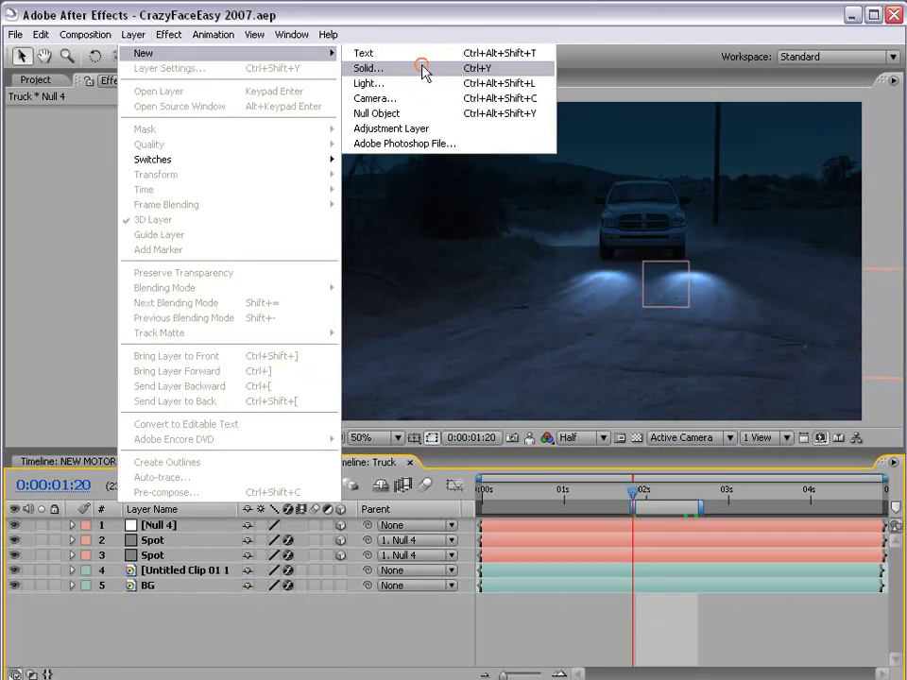
pyautogui.click(424, 69)
pyautogui.click(411, 422)
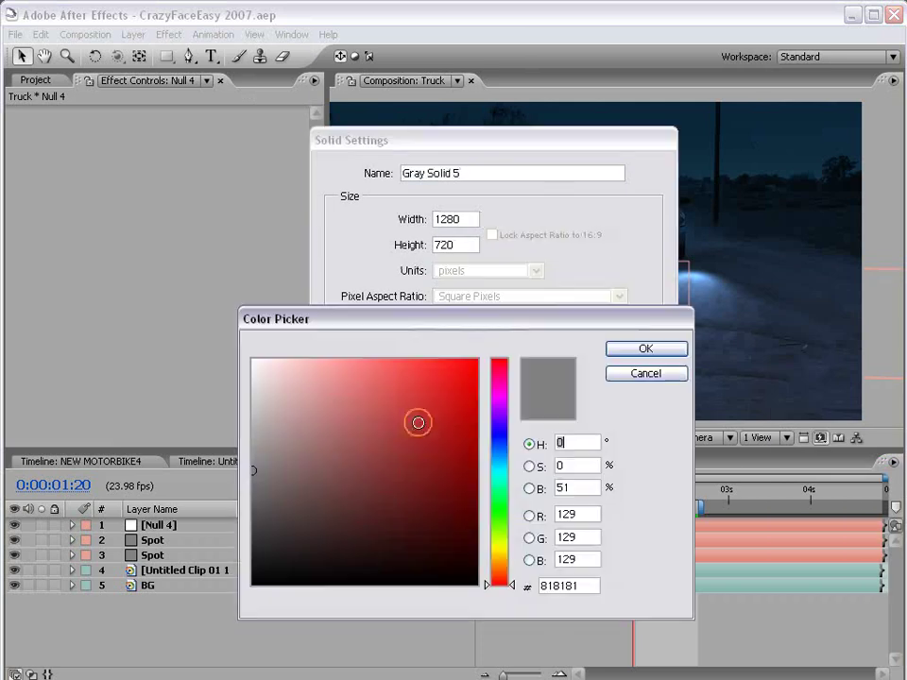
pyautogui.moveTo(419, 422); pyautogui.dragTo(111, 668)
pyautogui.click(646, 348)
pyautogui.click(527, 467)
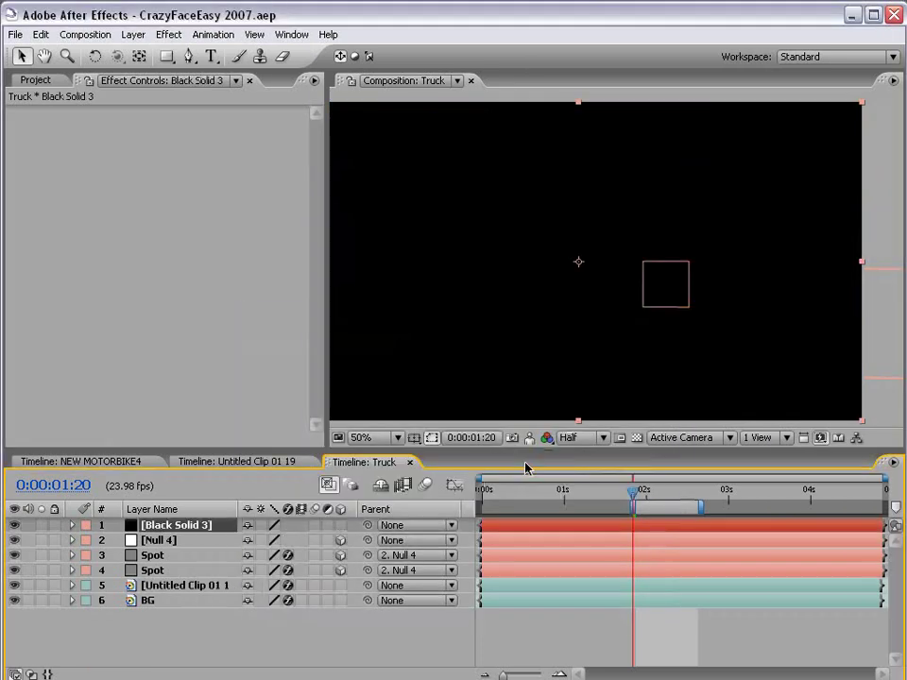
# Step: Apply a 105mm Prime Lens Flare to the solid and center it at 640, 360
pyautogui.click(168, 38)
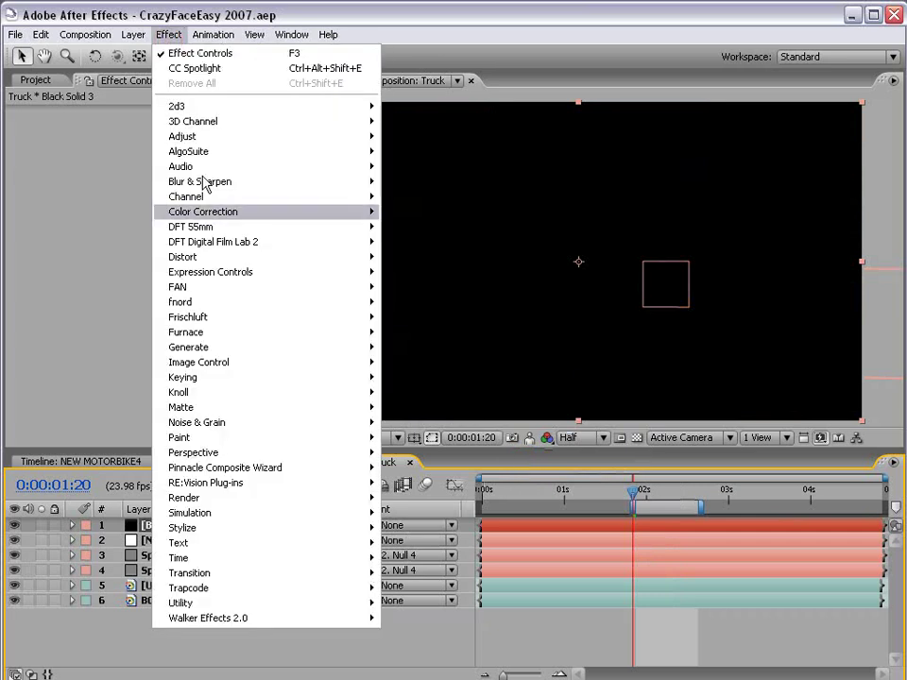
pyautogui.click(279, 347)
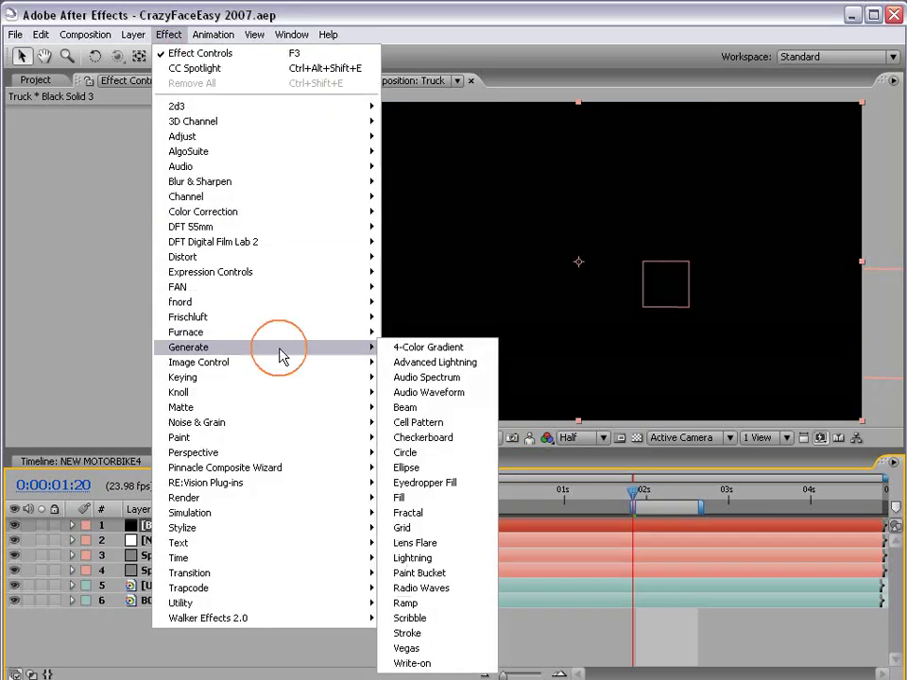
pyautogui.click(419, 544)
pyautogui.click(181, 175)
pyautogui.click(201, 207)
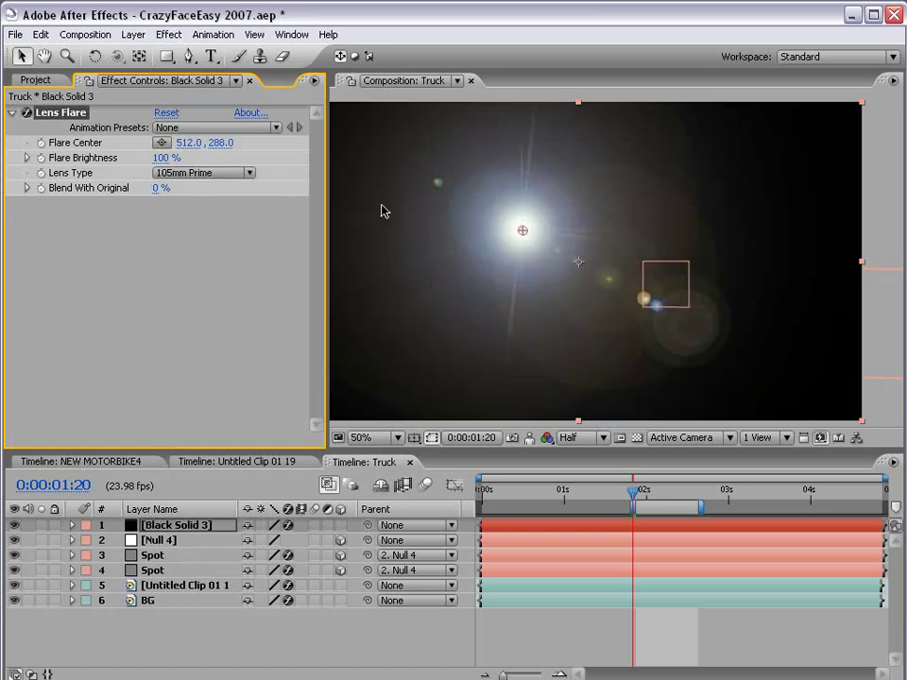
pyautogui.moveTo(523, 232); pyautogui.dragTo(579, 264)
# Step: Add Curves to the flare solid and drag the black point right to crush blacks
pyautogui.click(579, 264)
pyautogui.click(169, 34)
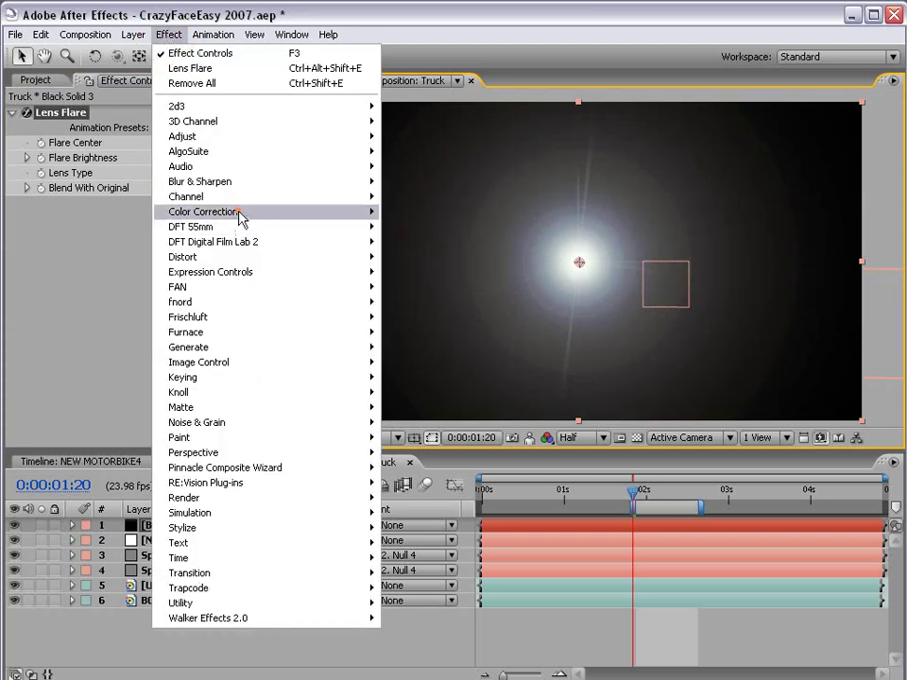
pyautogui.moveTo(245, 213)
pyautogui.click(416, 407)
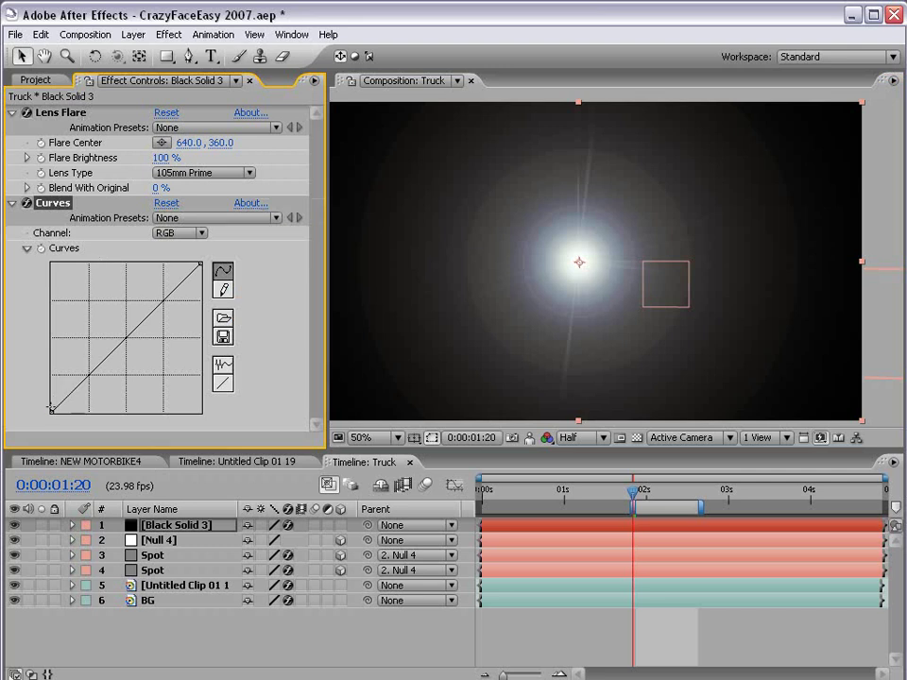
pyautogui.moveTo(52, 410); pyautogui.dragTo(64, 413)
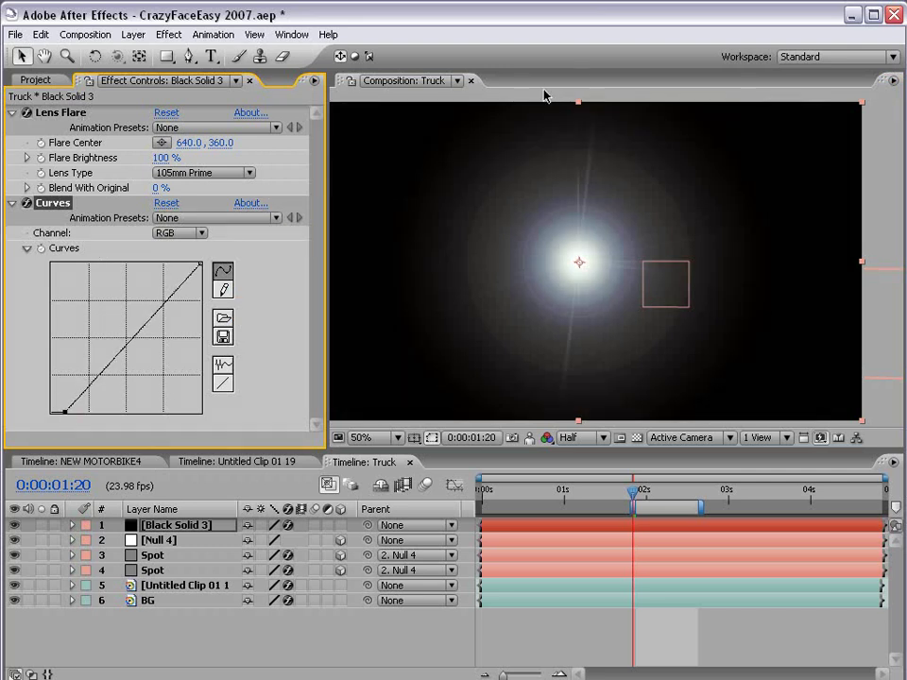
pyautogui.moveTo(593, 317); pyautogui.dragTo(611, 265)
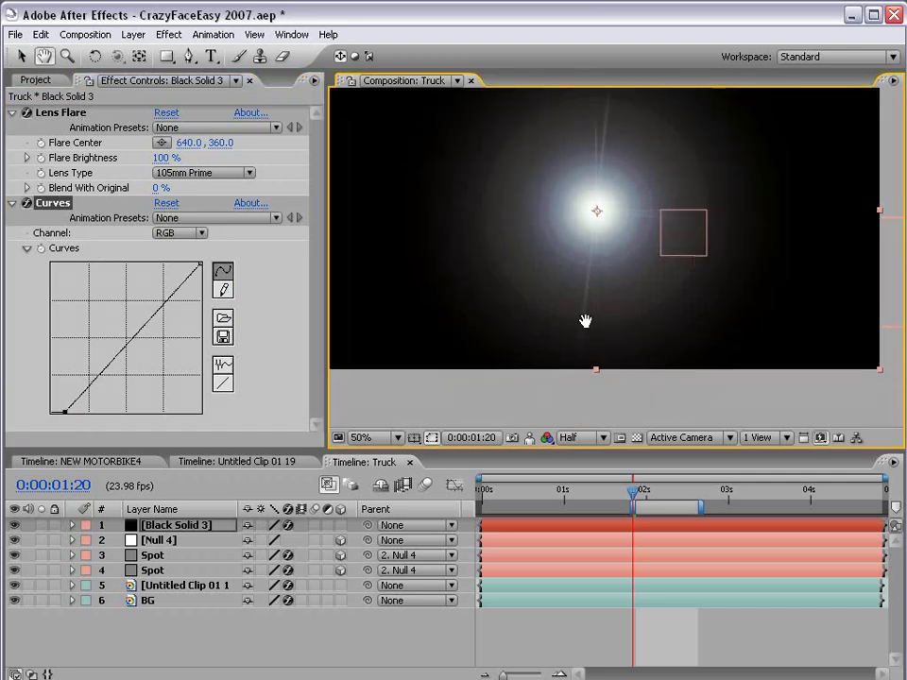
# Step: Add Hue/Saturation with Colorize on, Hue 34 and Saturation 16
pyautogui.click(169, 35)
pyautogui.moveTo(225, 219)
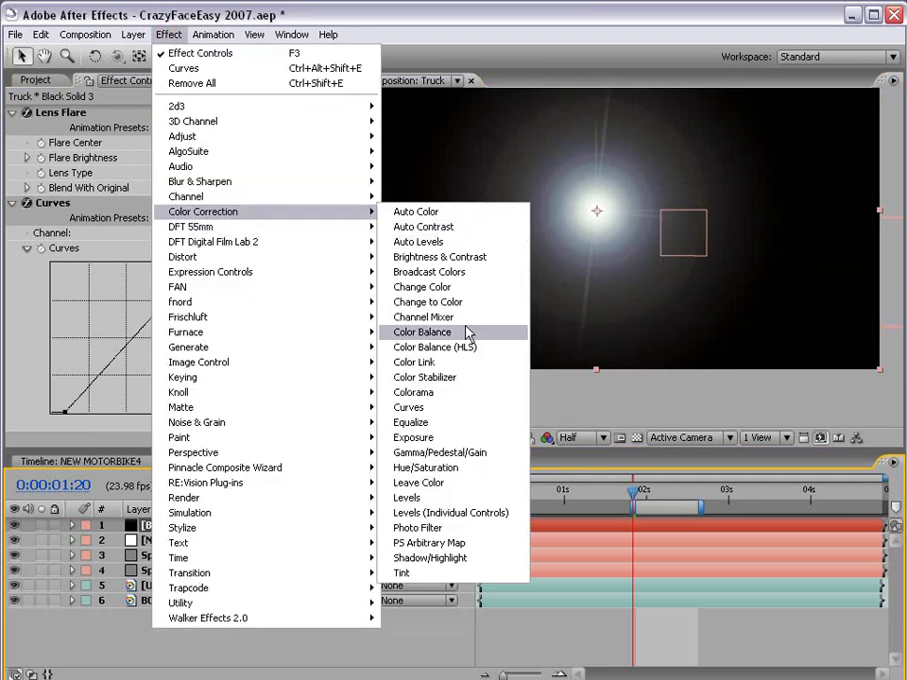
pyautogui.click(439, 469)
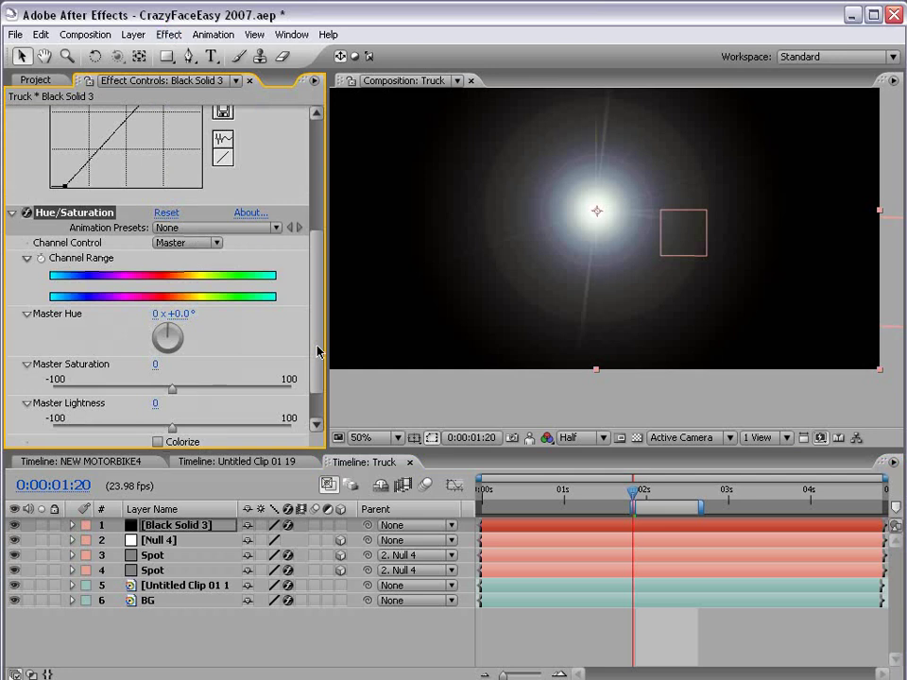
pyautogui.click(158, 442)
pyautogui.moveTo(314, 253); pyautogui.dragTo(314, 314)
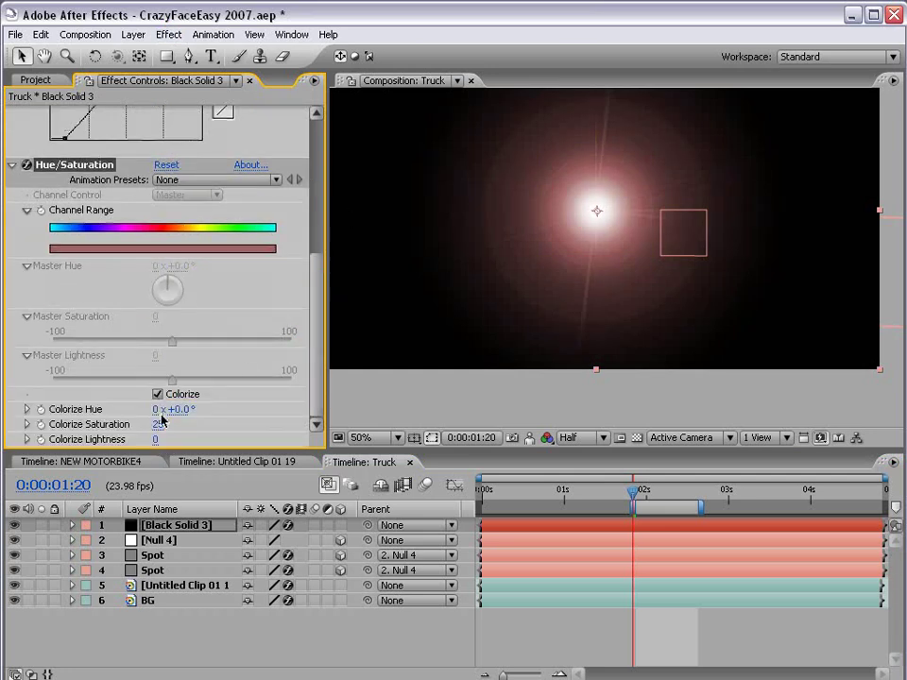
pyautogui.moveTo(173, 409); pyautogui.dragTo(143, 428)
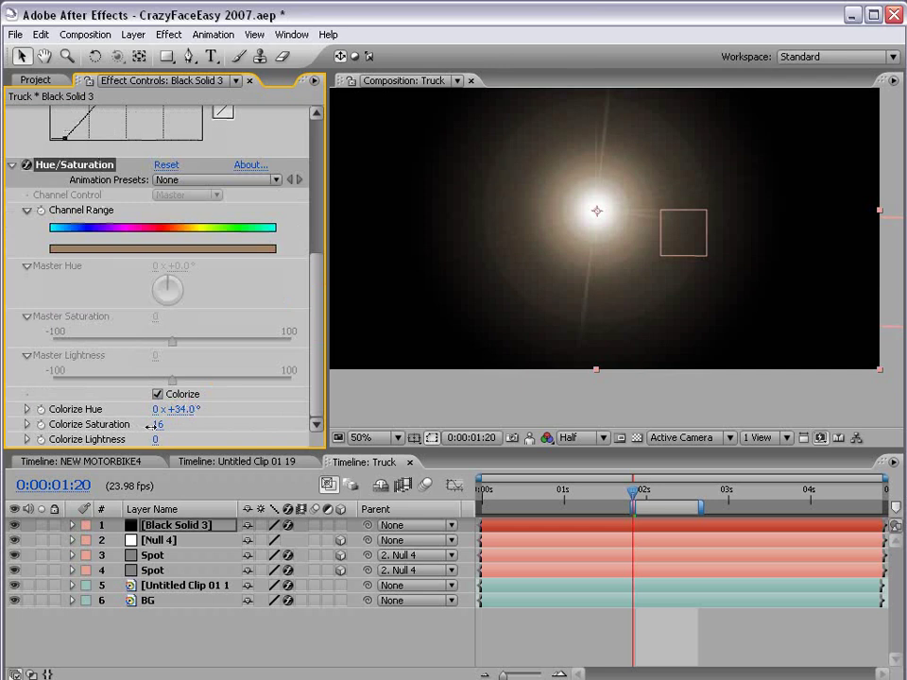
# Step: Blend the flare solid additively over the footage
pyautogui.click(206, 530)
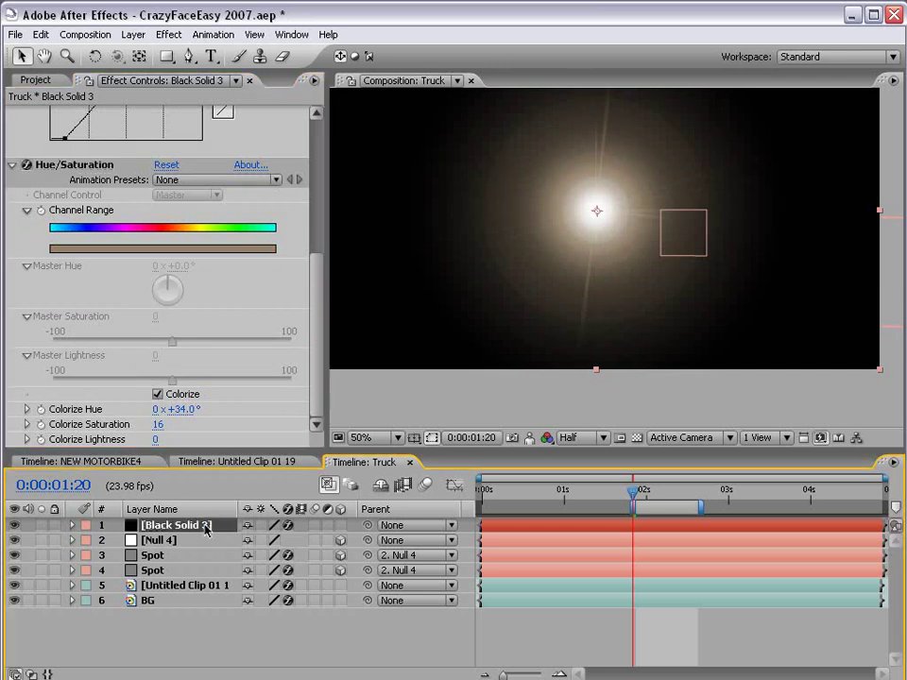
pyautogui.press('F4')
pyautogui.click(258, 526)
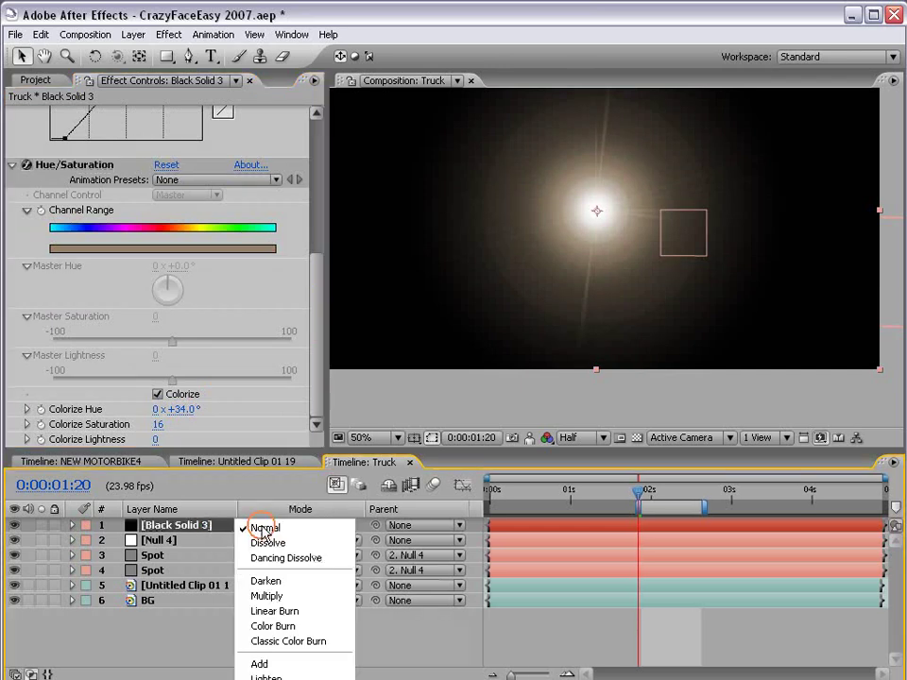
pyautogui.click(292, 664)
# Step: Shrink the flare solid and bend its Curves down to darken shadows and midtones
pyautogui.click(756, 358)
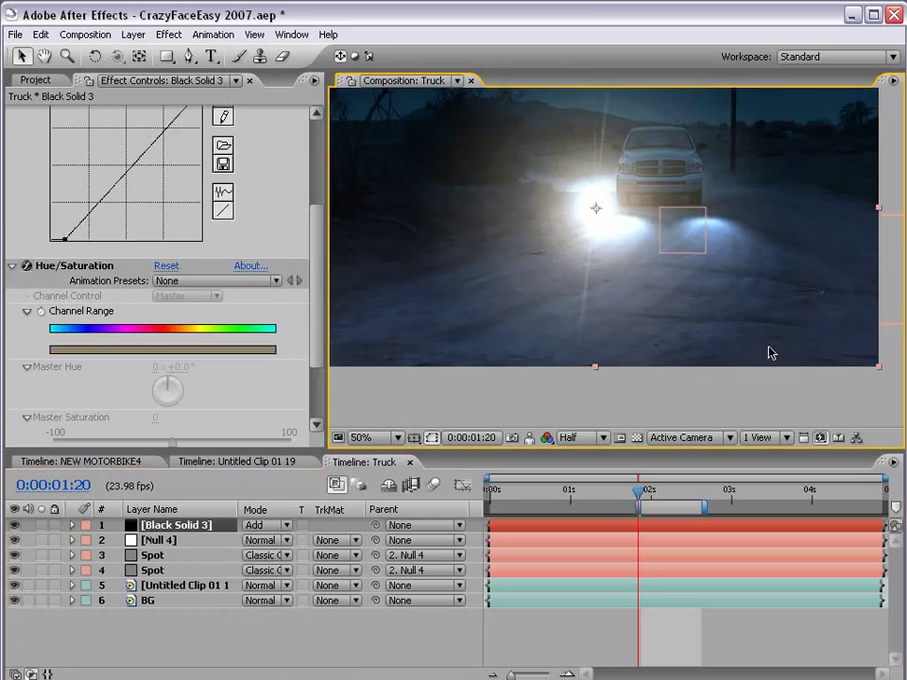
pyautogui.moveTo(877, 370); pyautogui.dragTo(755, 298)
pyautogui.scroll(2, 585, 321)
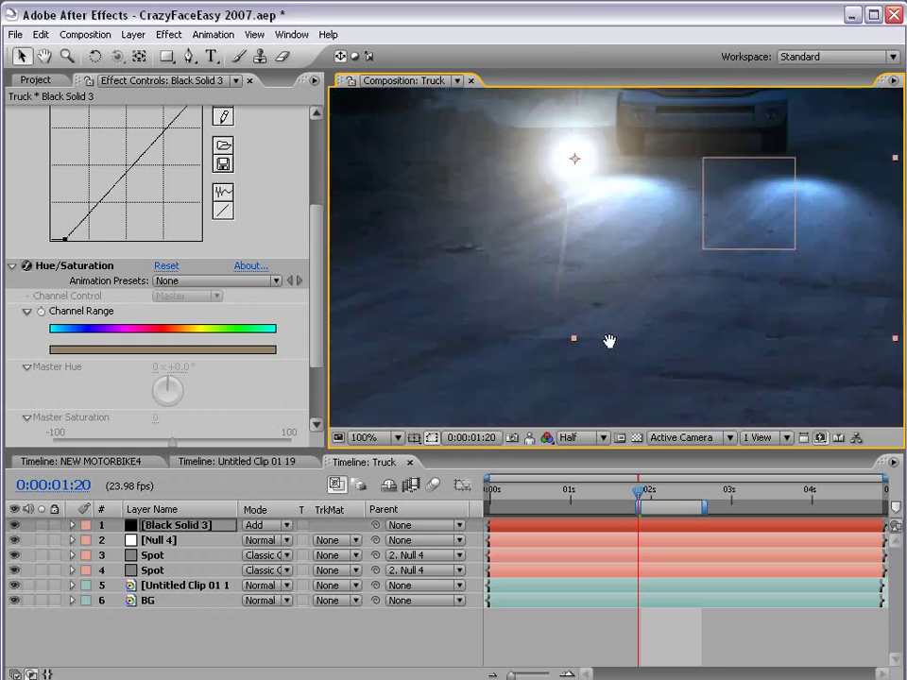
pyautogui.moveTo(599, 342); pyautogui.dragTo(618, 295)
pyautogui.moveTo(64, 236); pyautogui.dragTo(72, 243)
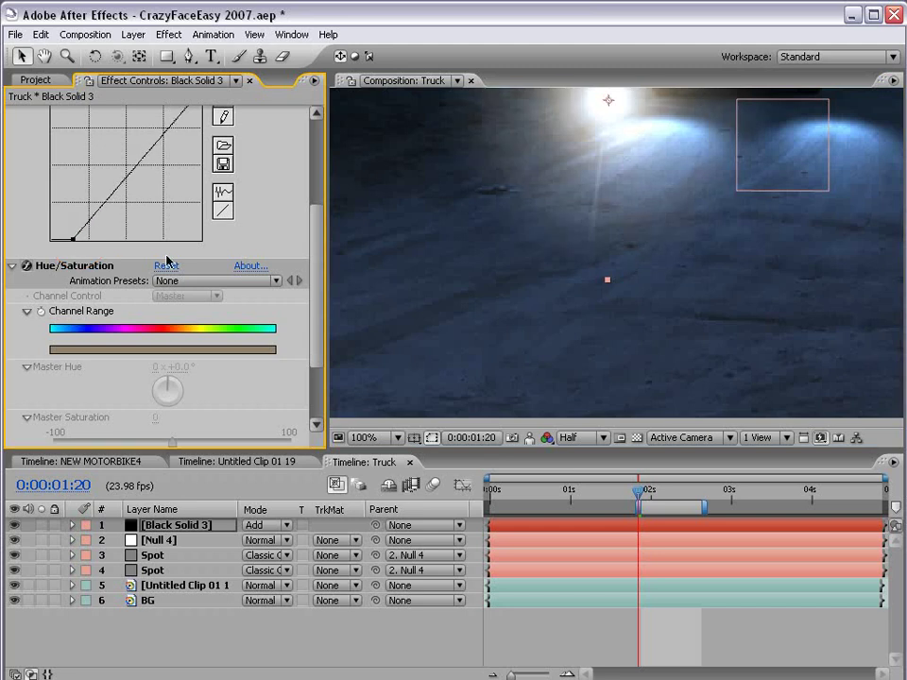
pyautogui.scroll(-2, 579, 260)
pyautogui.moveTo(579, 259); pyautogui.dragTo(566, 333)
pyautogui.moveTo(146, 155); pyautogui.dragTo(154, 165)
pyautogui.click(574, 384)
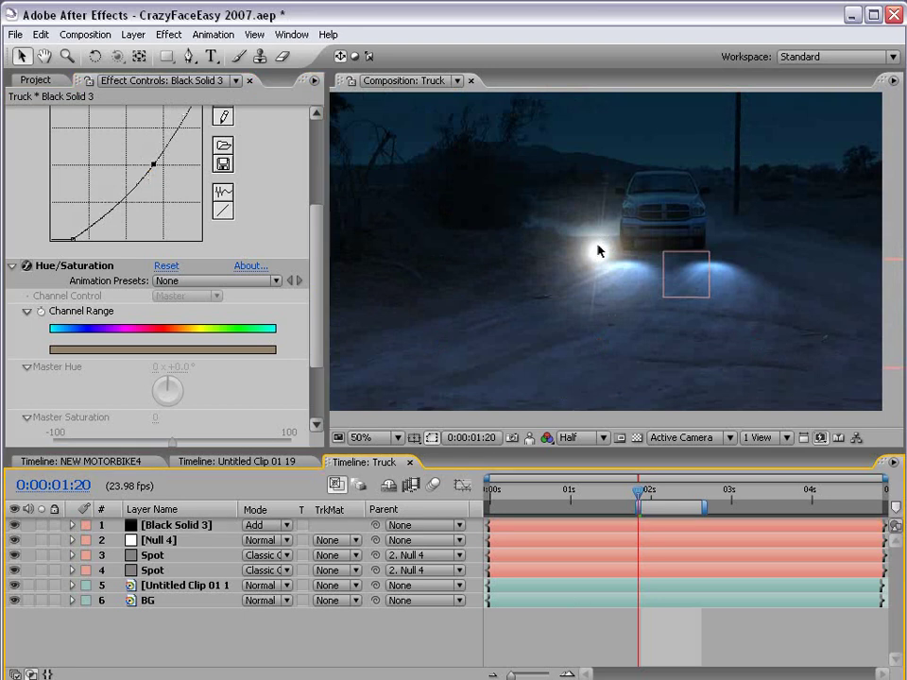
pyautogui.scroll(-2, 615, 255)
# Step: Drag Black Solid 3's flare onto the truck's right headlight
pyautogui.scroll(3, 257, 172)
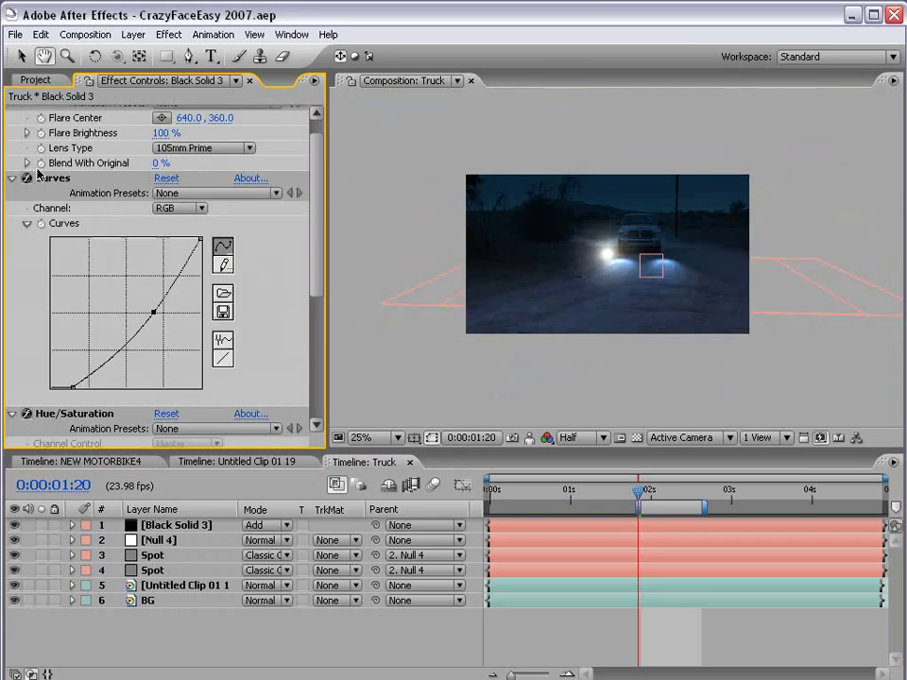
pyautogui.scroll(1, 654, 295)
pyautogui.click(638, 183)
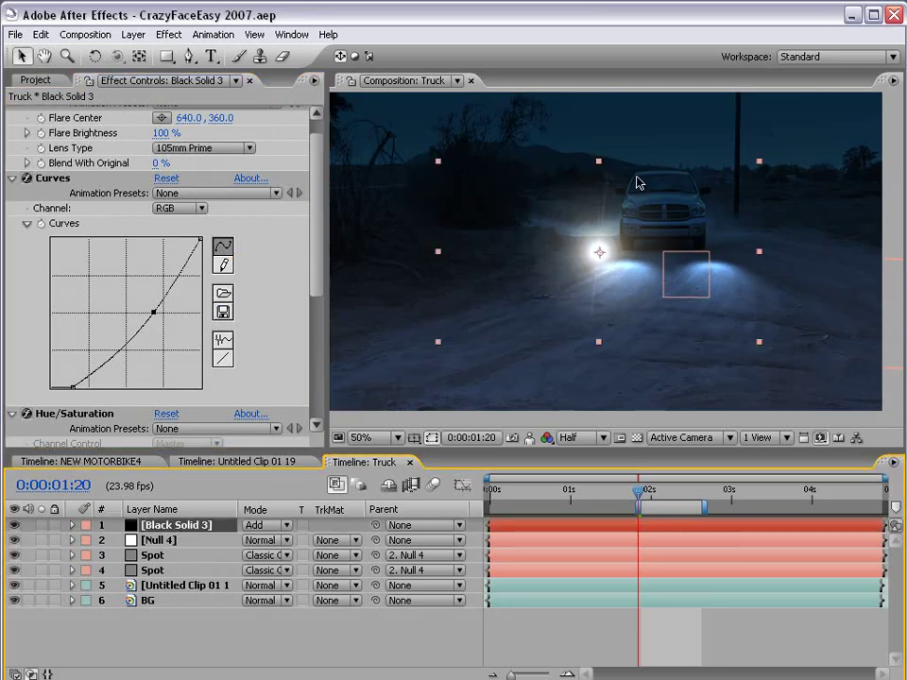
pyautogui.moveTo(615, 274); pyautogui.dragTo(693, 243)
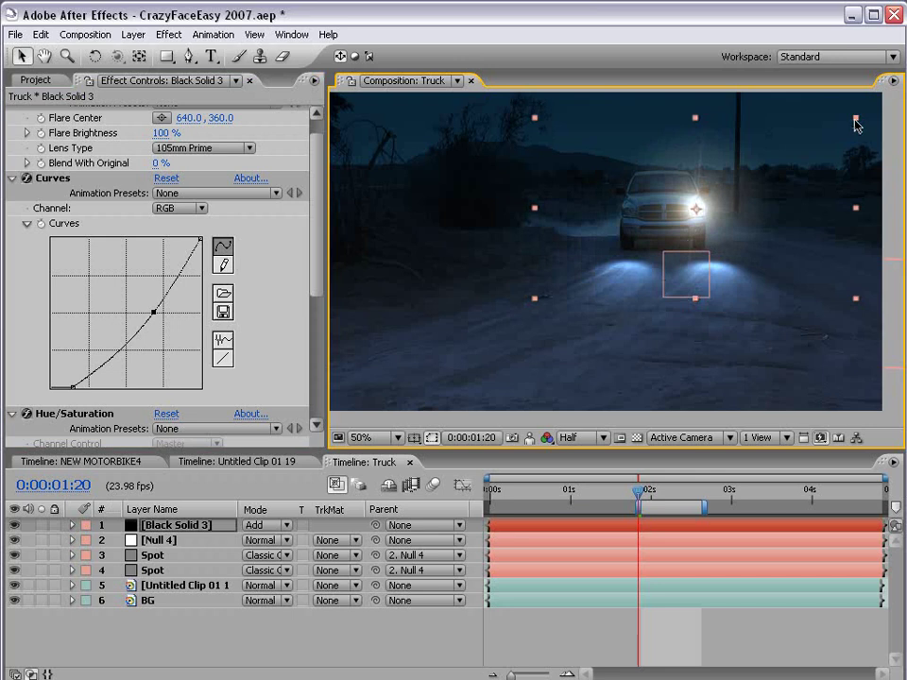
pyautogui.click(569, 614)
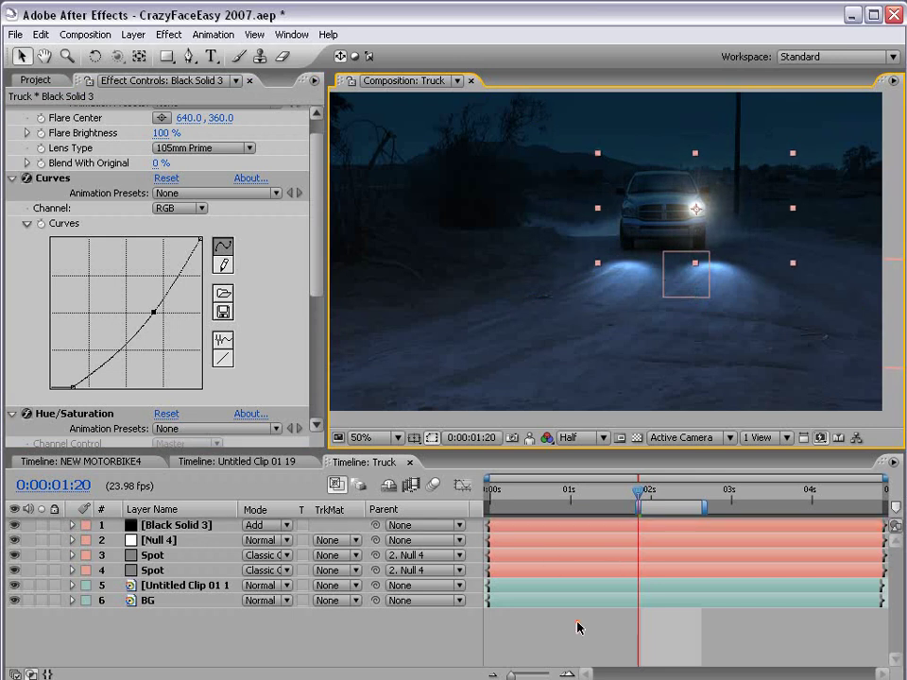
# Step: Duplicate the Black Solid 3 lens flare and move the copy onto the truck's left headlight
pyautogui.click(562, 526)
pyautogui.hotkey('ctrl', 'd')
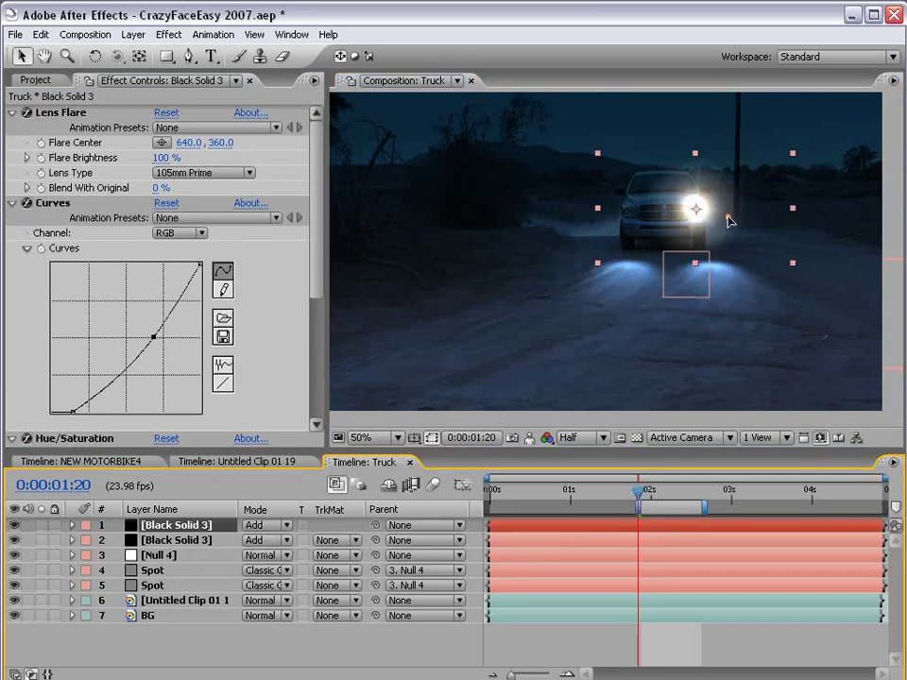
pyautogui.moveTo(731, 224); pyautogui.dragTo(665, 224)
pyautogui.scroll(-4, 161, 264)
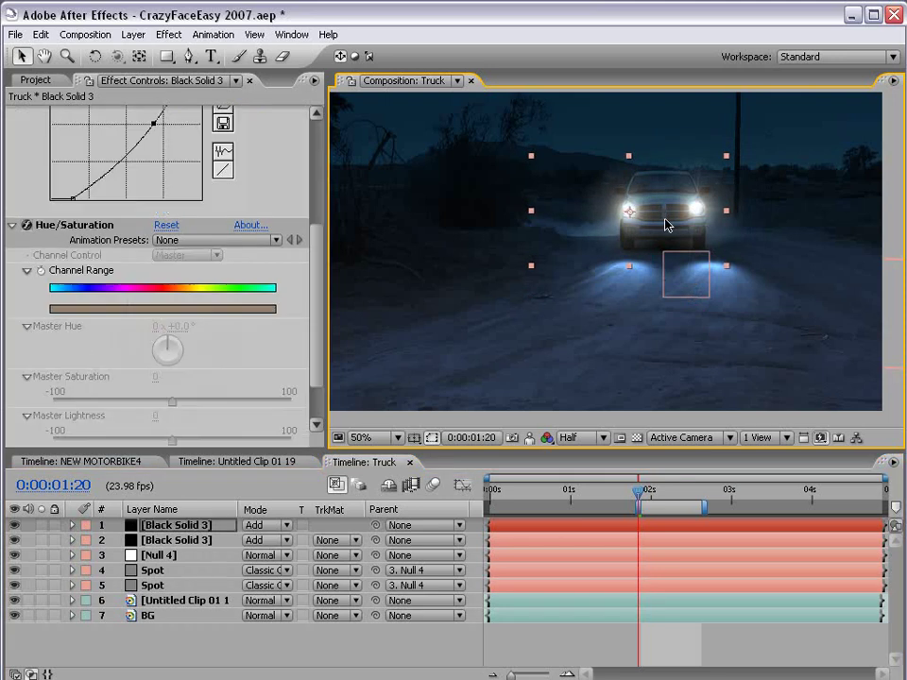
pyautogui.click(710, 253)
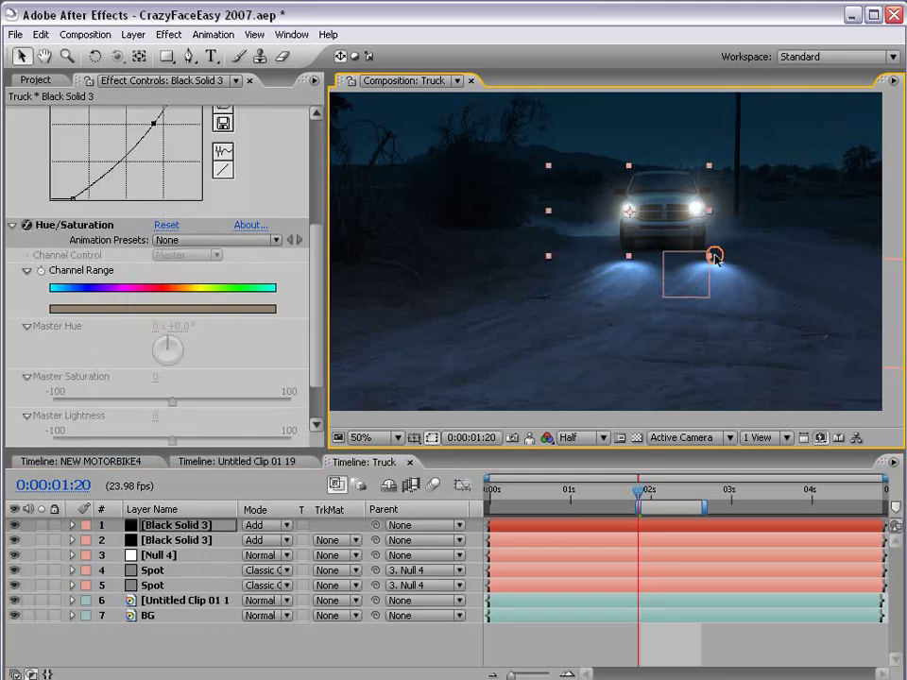
# Step: Check both flare layers and briefly maximize the viewer to confirm both headlights glow
pyautogui.click(627, 631)
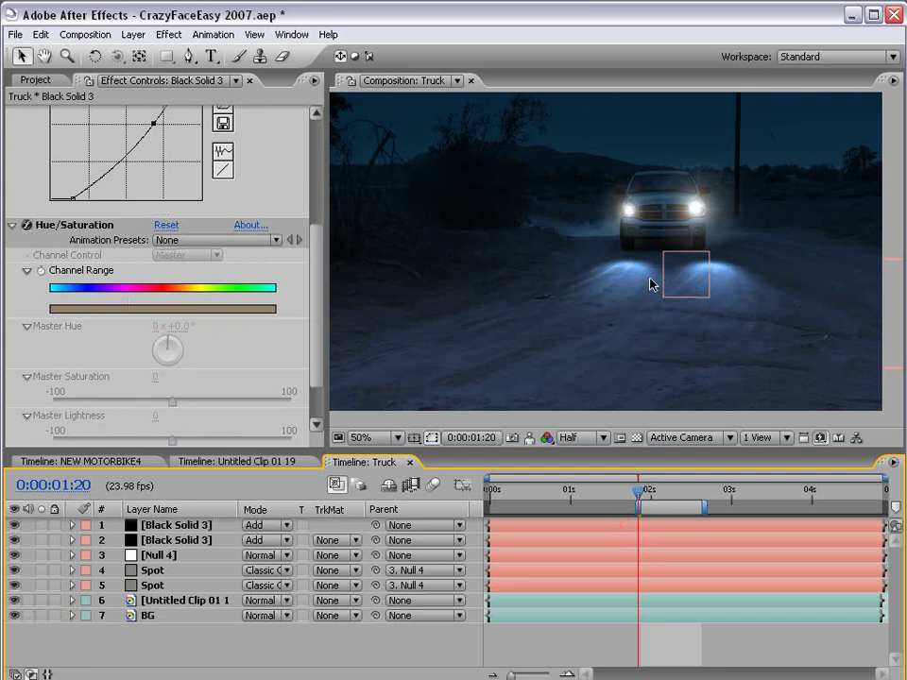
pyautogui.click(648, 529)
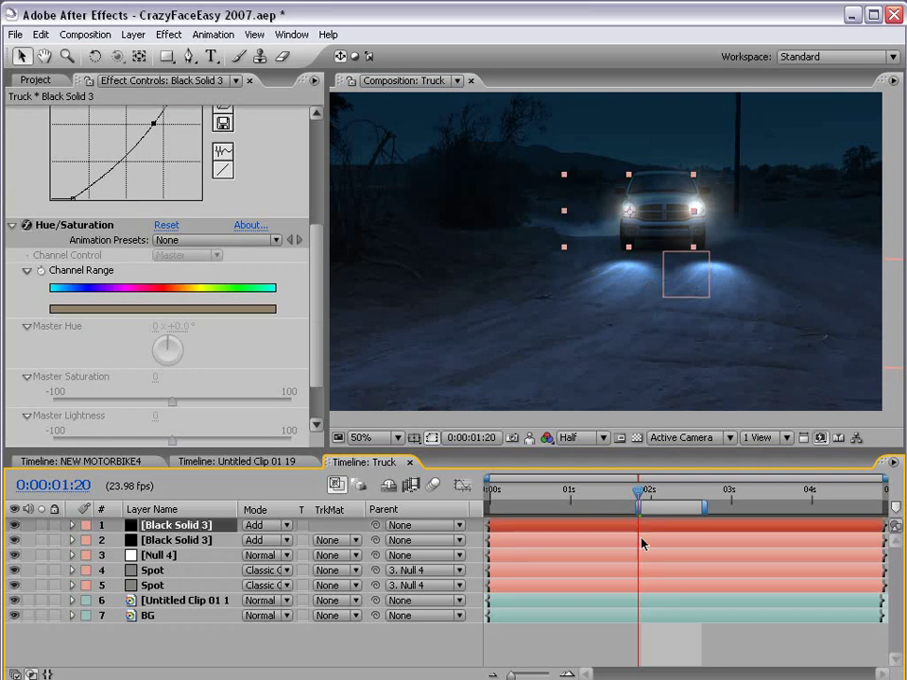
pyautogui.click(641, 541)
pyautogui.click(799, 273)
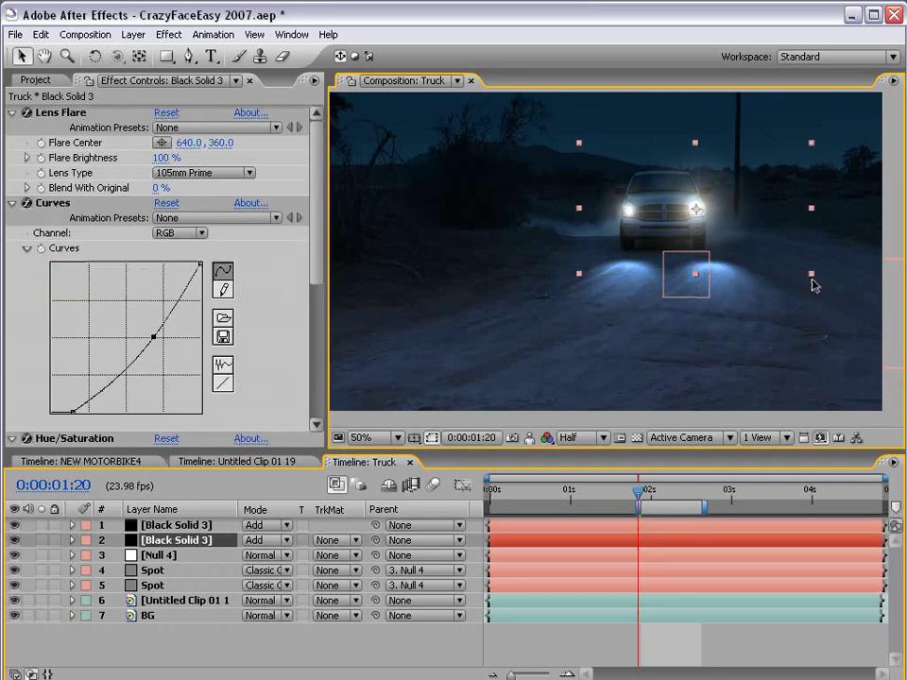
pyautogui.press('`')
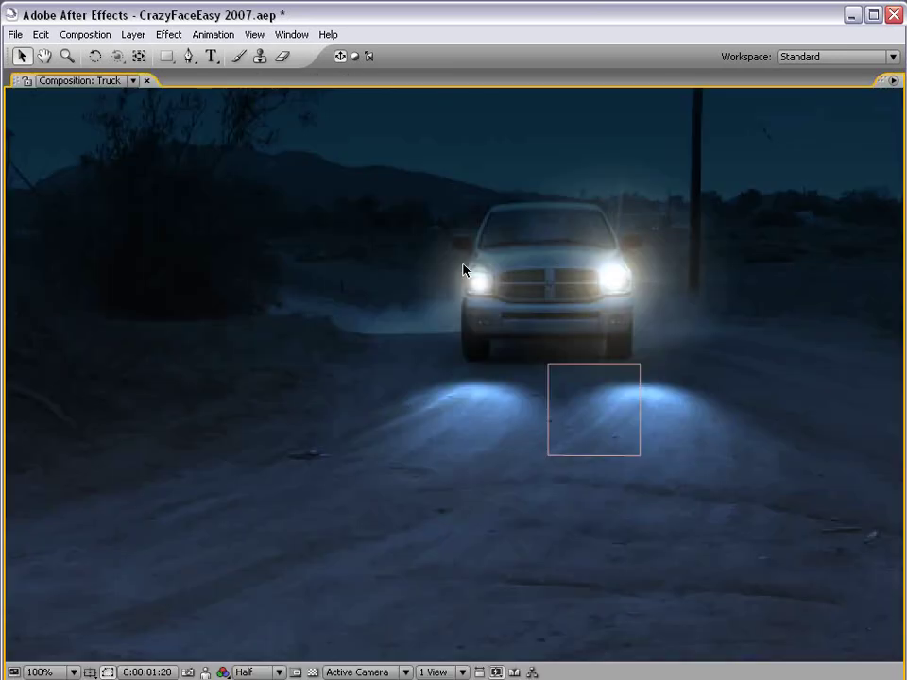
pyautogui.press('`')
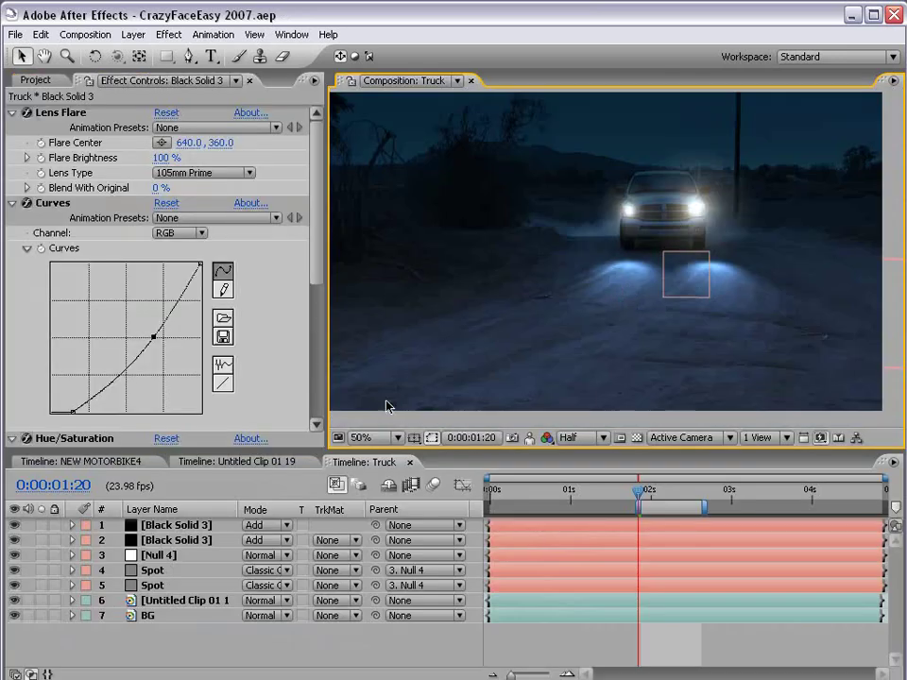
# Step: Reveal Position and Scale on both flare layers and set starting keyframes for each
pyautogui.click(146, 527)
pyautogui.keyDown('shift'); pyautogui.click(152, 541); pyautogui.keyUp('shift')
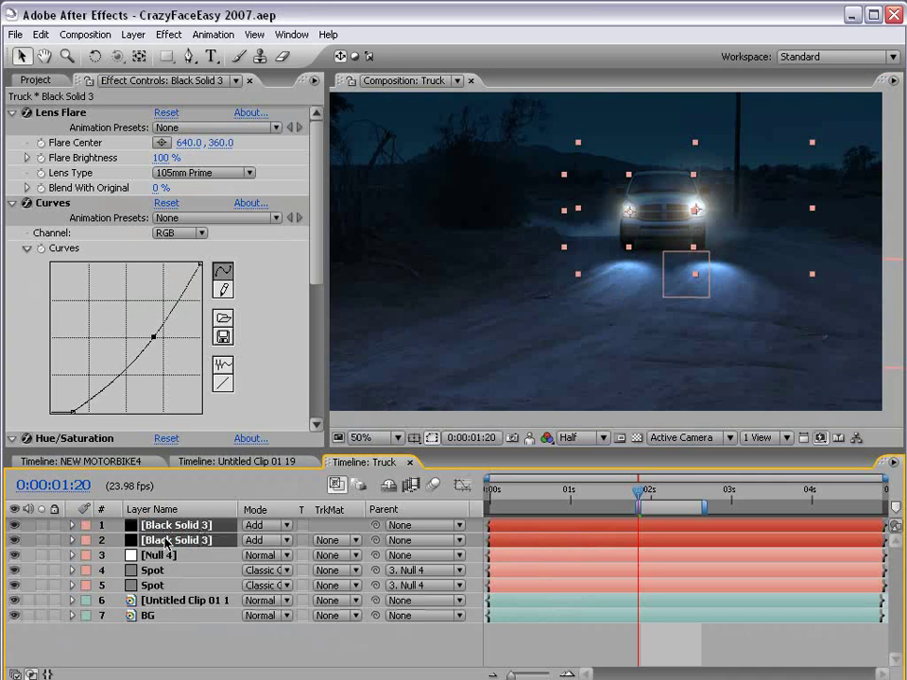
pyautogui.press('p')
pyautogui.hotkey('shift', 's')
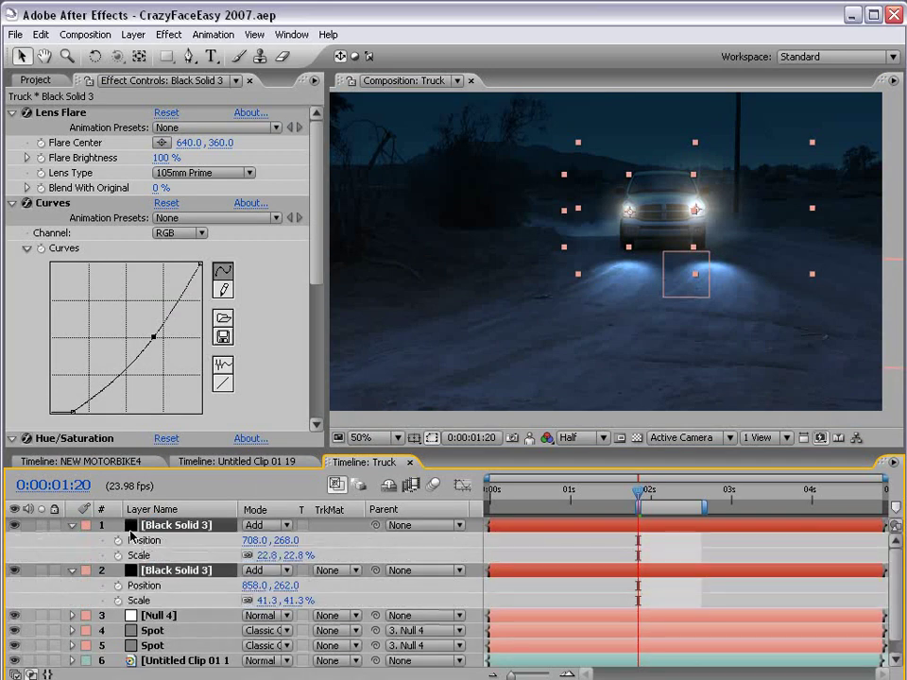
pyautogui.click(118, 540)
pyautogui.click(118, 556)
pyautogui.click(118, 586)
pyautogui.click(118, 601)
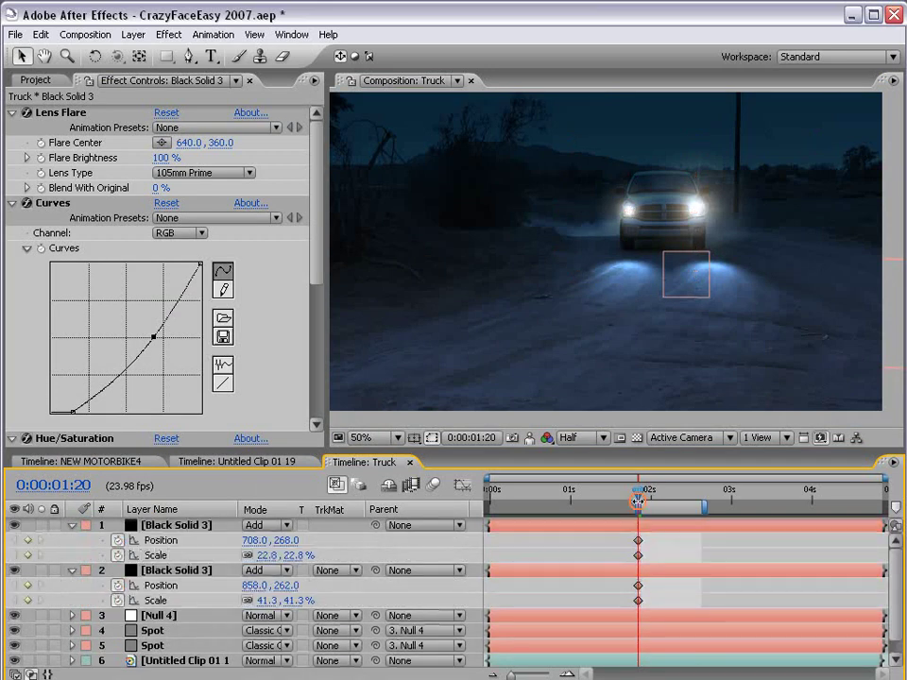
pyautogui.click(652, 495)
# Step: At 0:00:02:06, move each flare onto its headlight and scale them to 29.8% and 46.3%
pyautogui.moveTo(652, 495); pyautogui.dragTo(669, 492)
pyautogui.click(674, 525)
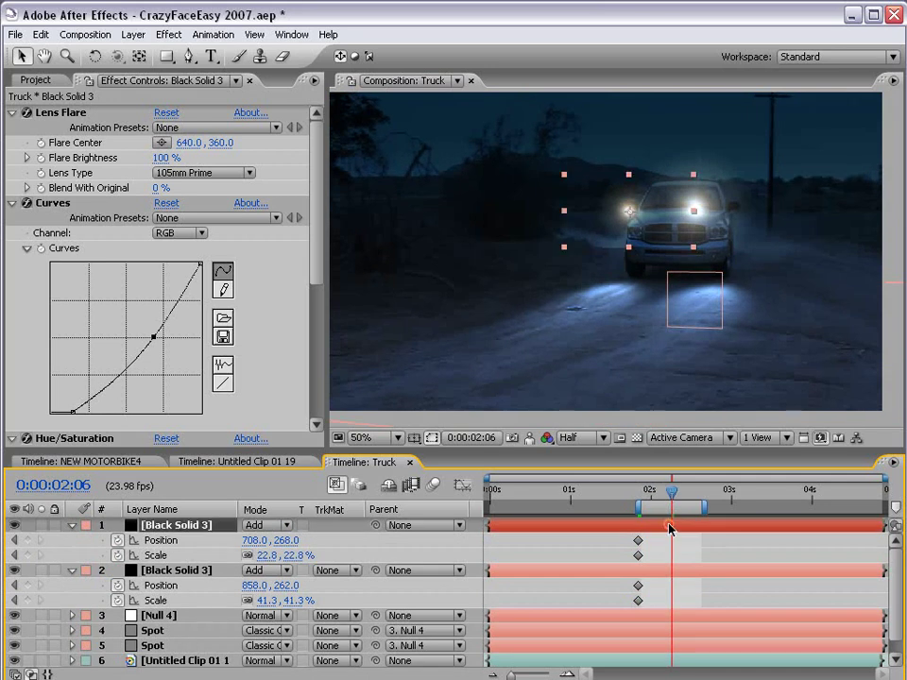
pyautogui.moveTo(669, 234); pyautogui.dragTo(676, 256)
pyautogui.click(670, 581)
pyautogui.moveTo(721, 206); pyautogui.dragTo(740, 237)
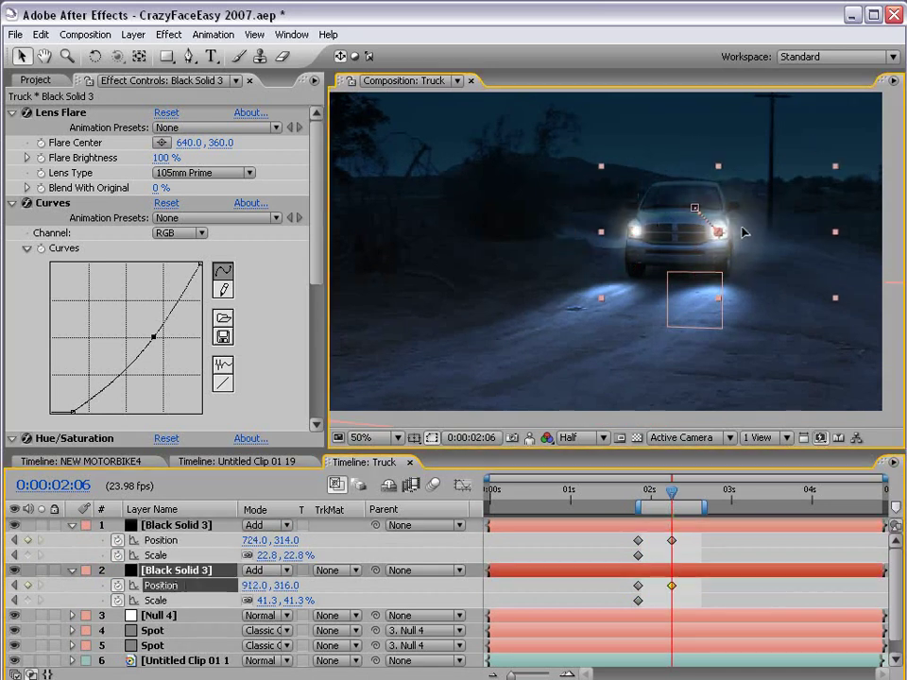
pyautogui.click(688, 578)
pyautogui.press('.')
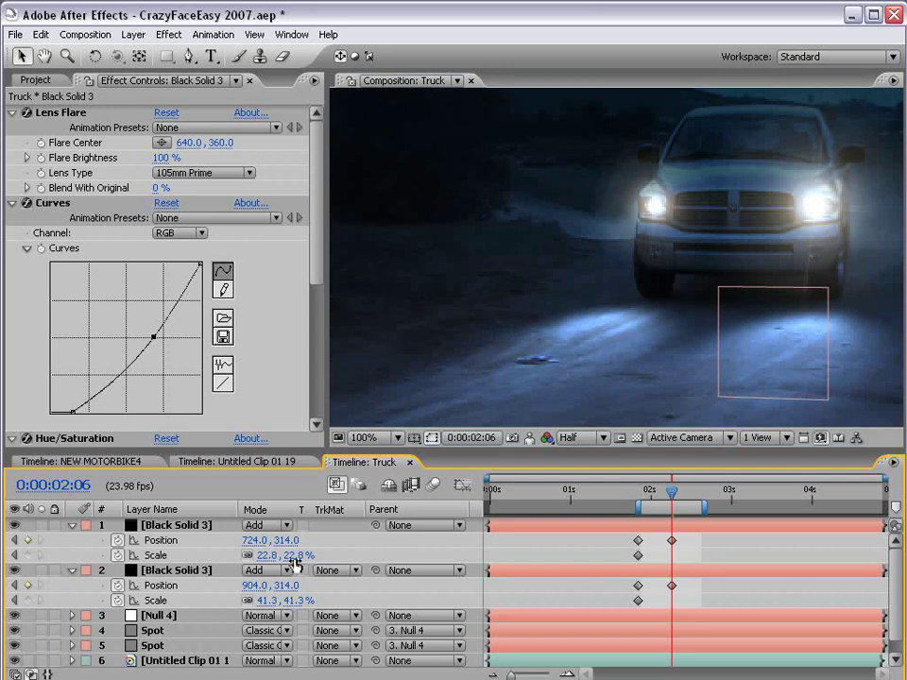
pyautogui.moveTo(293, 558); pyautogui.dragTo(299, 557)
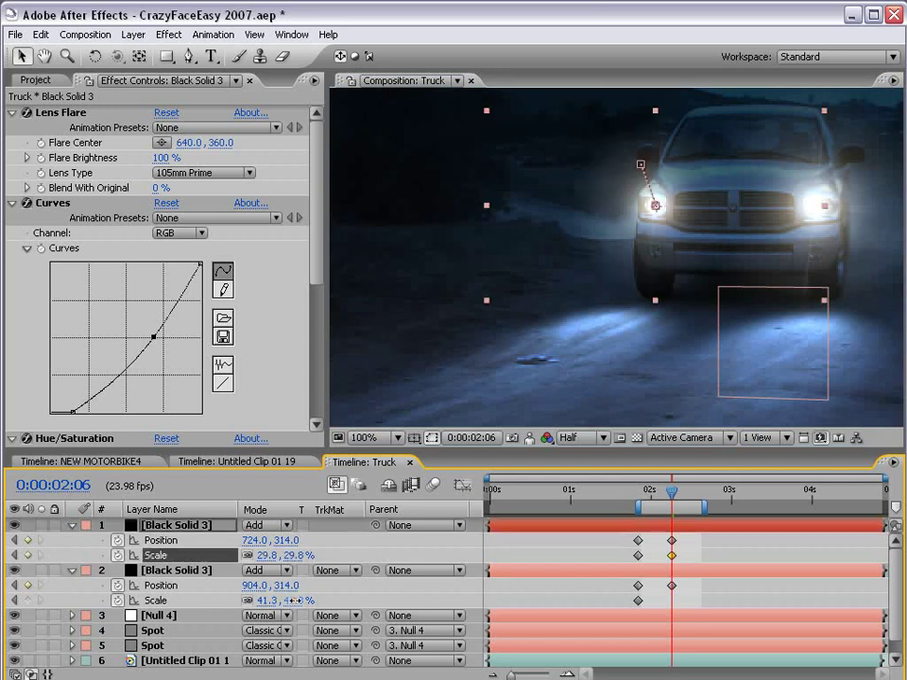
pyautogui.moveTo(295, 600); pyautogui.dragTo(301, 600)
pyautogui.scroll(-2, 652, 247)
pyautogui.moveTo(696, 265); pyautogui.dragTo(680, 257)
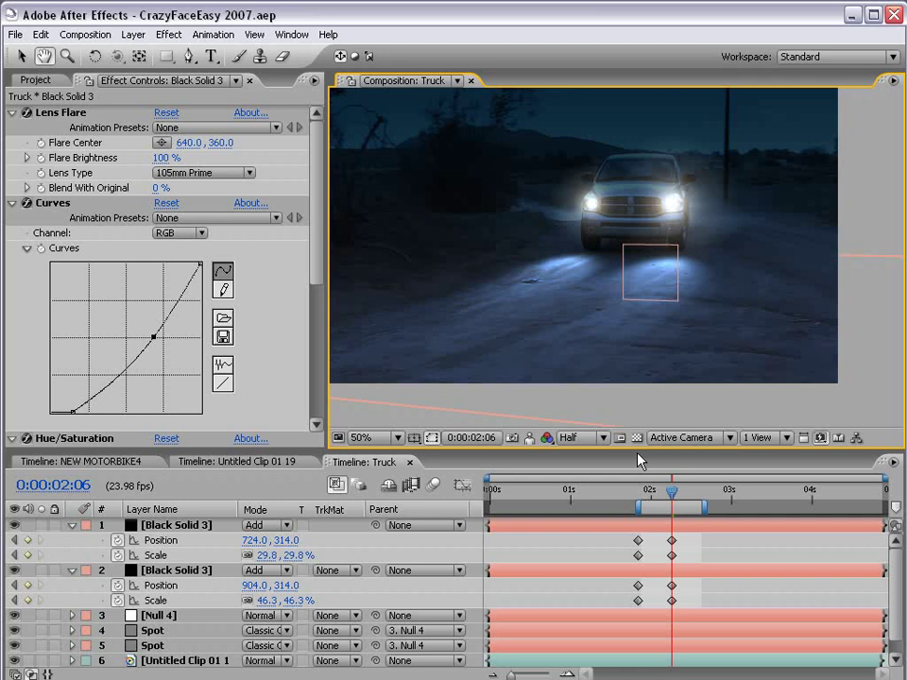
# Step: At 0:00:02:02, nudge the first flare back onto its headlight
pyautogui.click(659, 490)
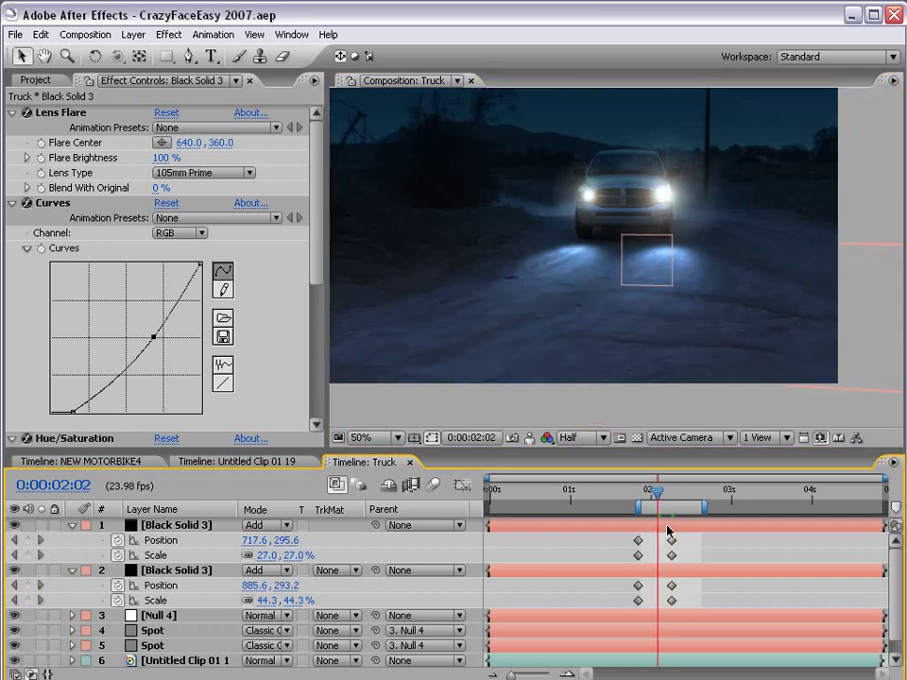
pyautogui.click(668, 526)
pyautogui.press('.')
pyautogui.press('Left')
pyautogui.press('Left')
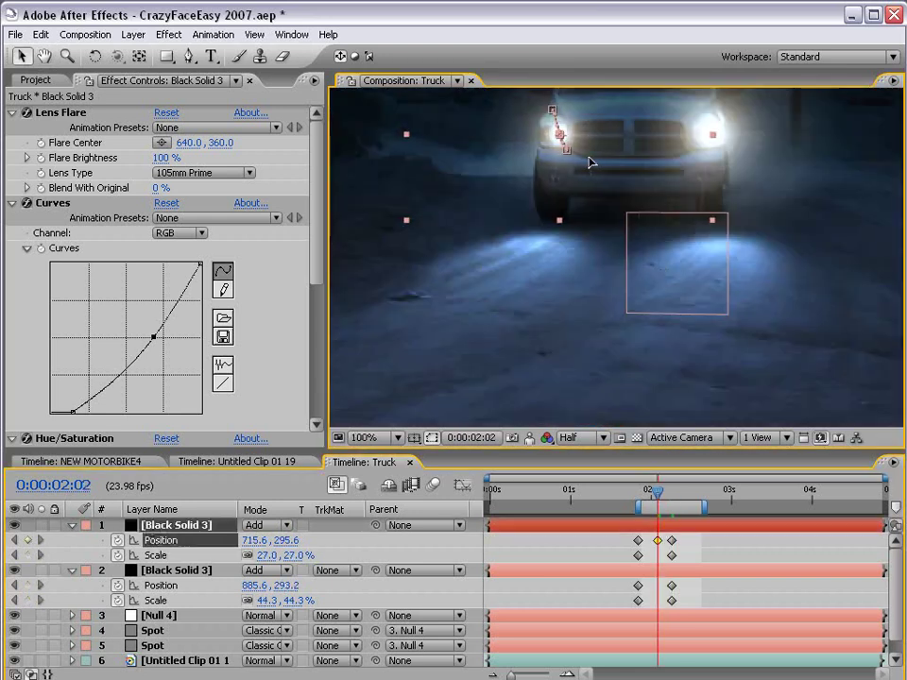
# Step: At 0:00:02:15, place both flares on the left and right headlights, then RAM-preview the animation
pyautogui.moveTo(680, 490); pyautogui.dragTo(701, 491)
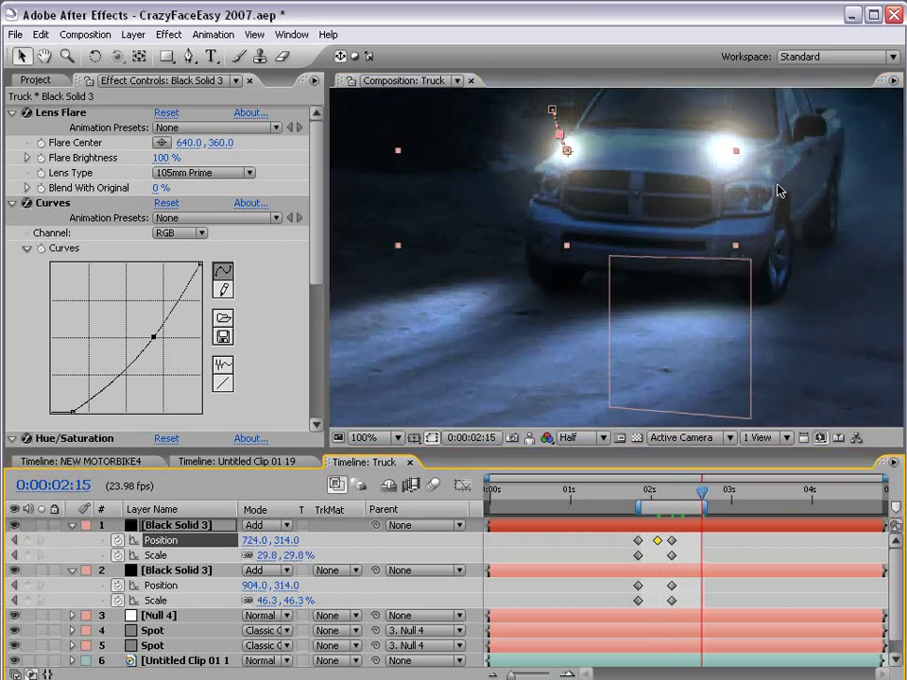
pyautogui.moveTo(725, 172); pyautogui.dragTo(709, 205)
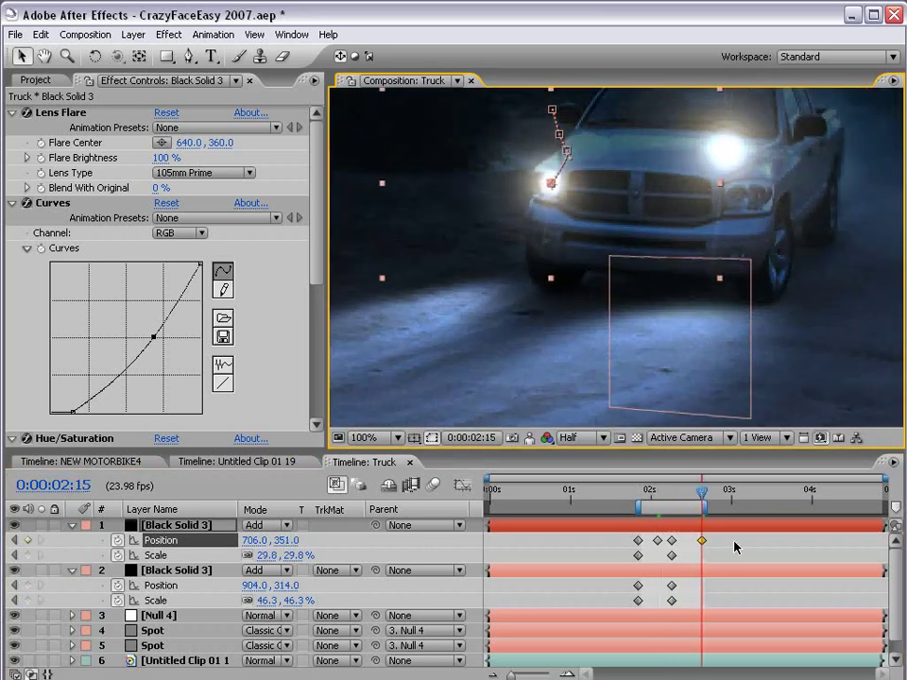
pyautogui.click(730, 574)
pyautogui.moveTo(765, 157); pyautogui.dragTo(791, 202)
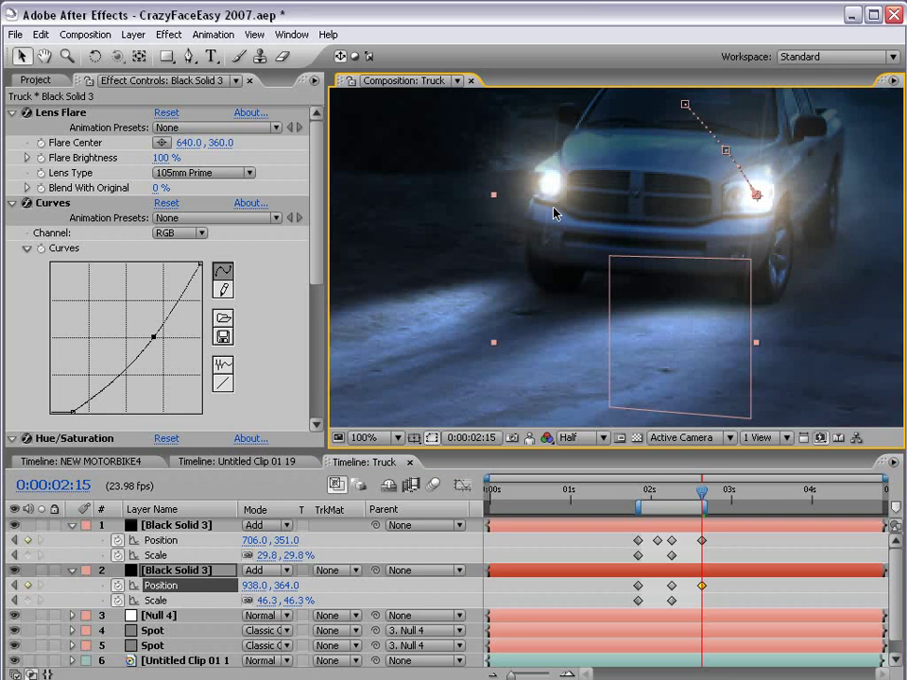
pyautogui.press('pageup')
pyautogui.press('pageup')
pyautogui.press('pageup')
pyautogui.press('pageup')
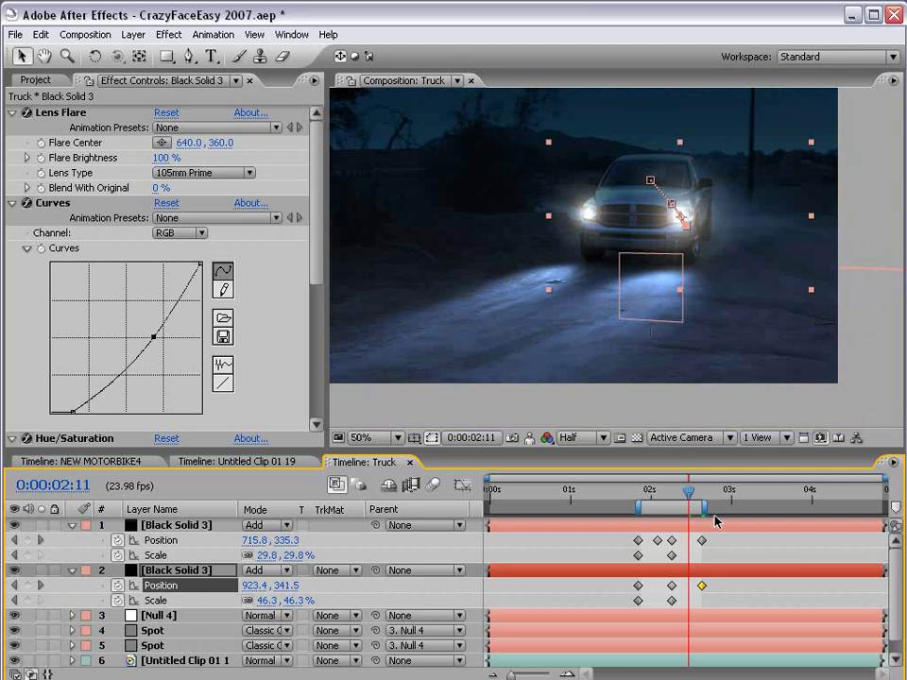
pyautogui.click(746, 556)
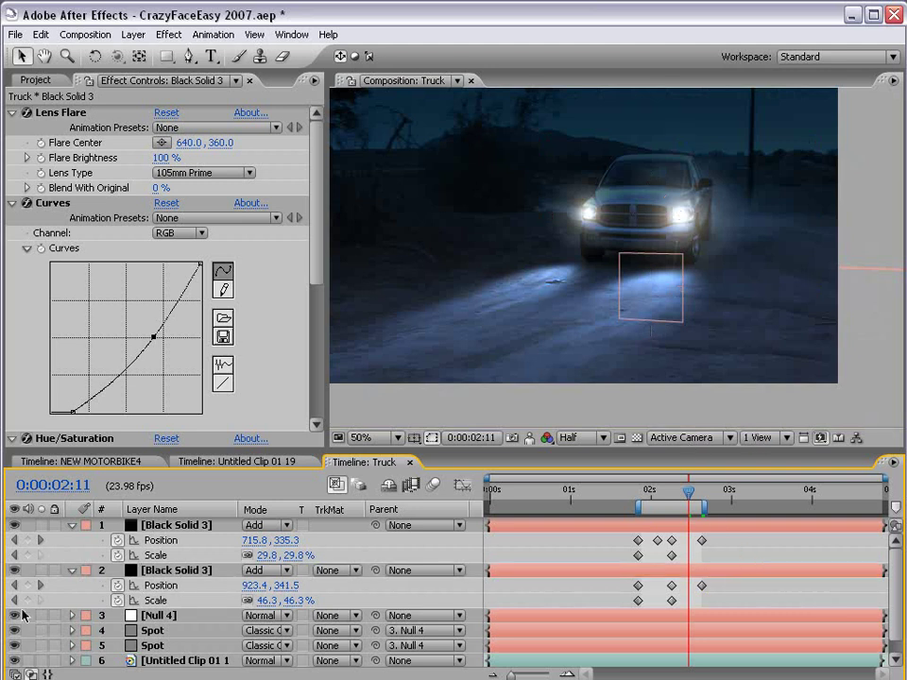
pyautogui.click(668, 405)
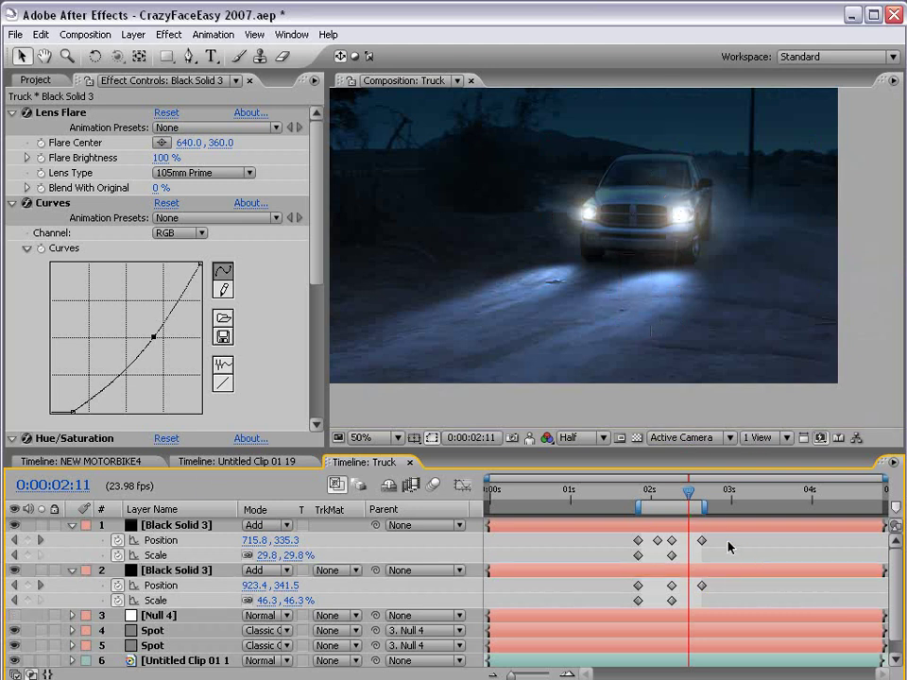
pyautogui.press('KP_0')
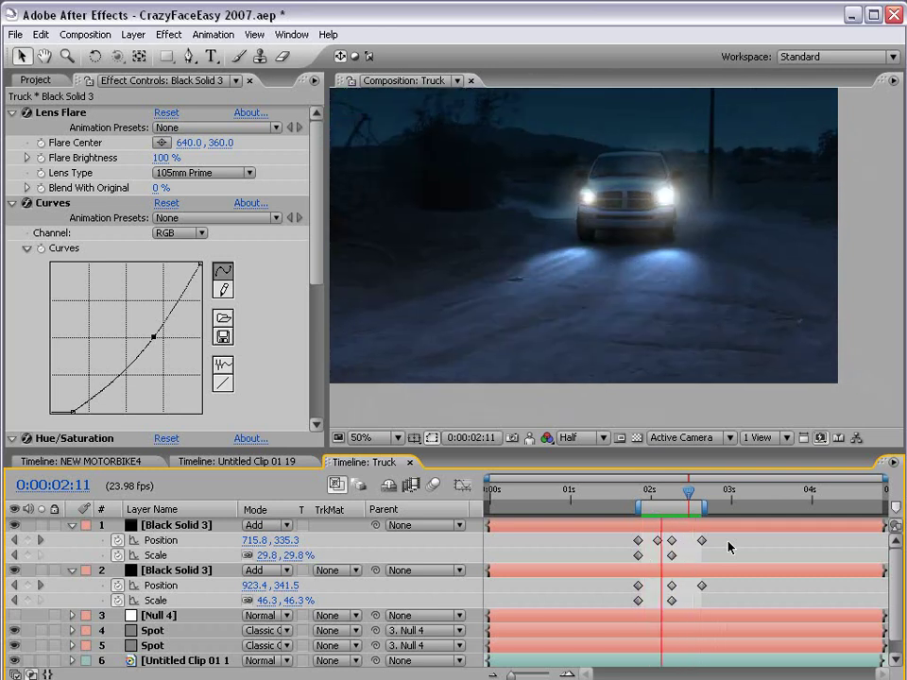
# Step: Save the project, return to 0:00:01:19 and pan the viewer to recentre the truck
pyautogui.hotkey('ctrl', 's')
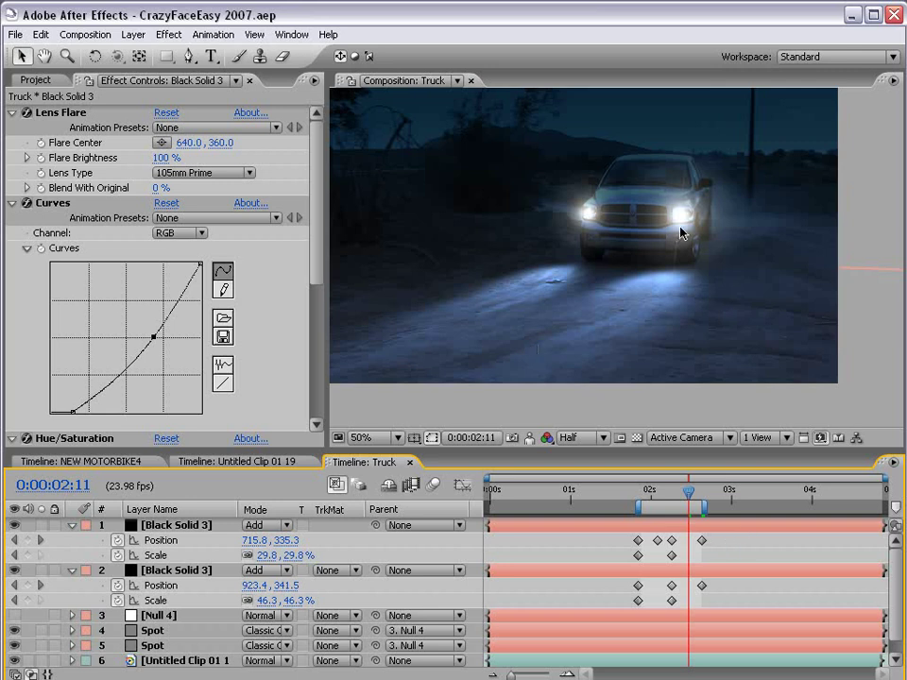
pyautogui.click(664, 289)
pyautogui.moveTo(689, 491); pyautogui.dragTo(657, 491)
pyautogui.press('h')
pyautogui.moveTo(618, 173); pyautogui.dragTo(691, 228)
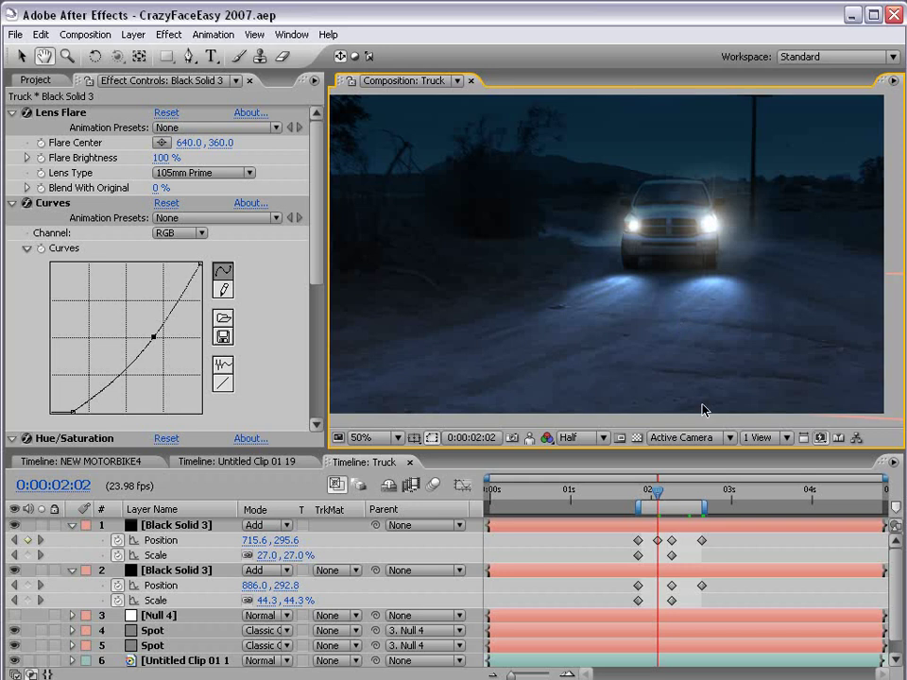
pyautogui.moveTo(659, 491); pyautogui.dragTo(635, 494)
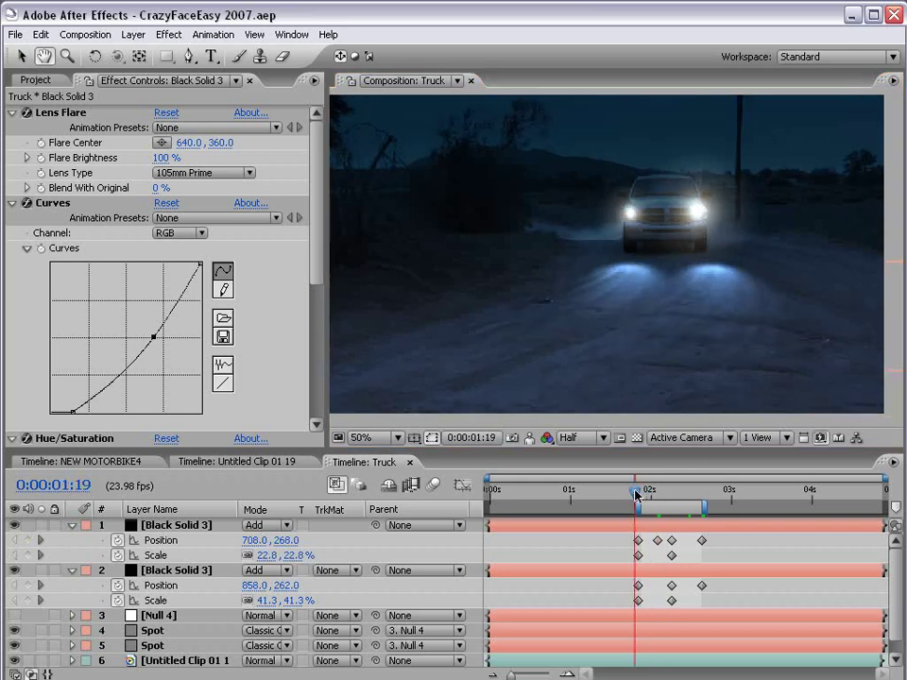
pyautogui.moveTo(633, 251); pyautogui.dragTo(641, 295)
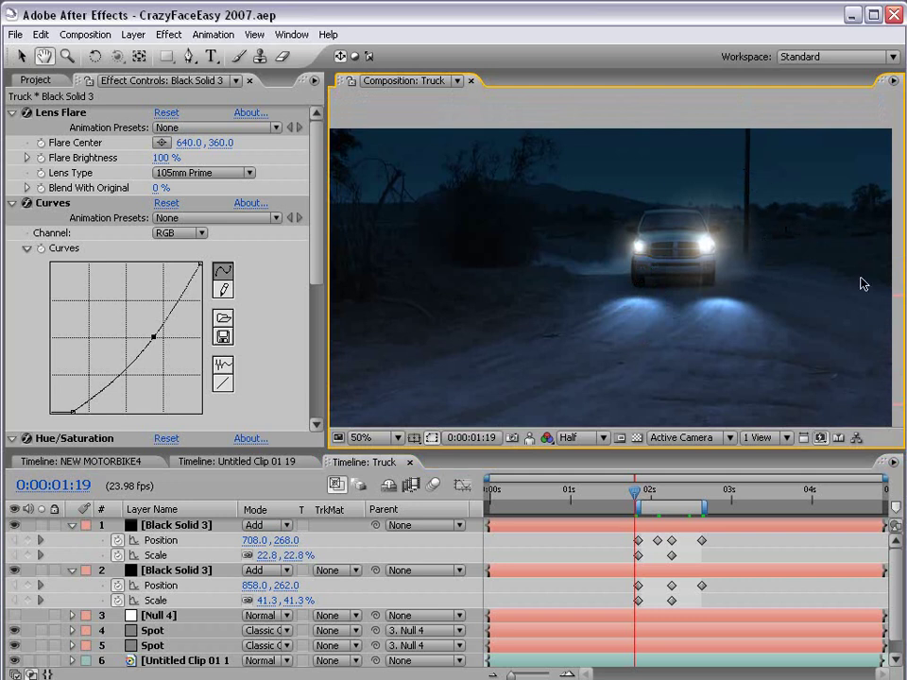
# Step: Create a new solid layer in pale orange FFDD95
pyautogui.click(133, 34)
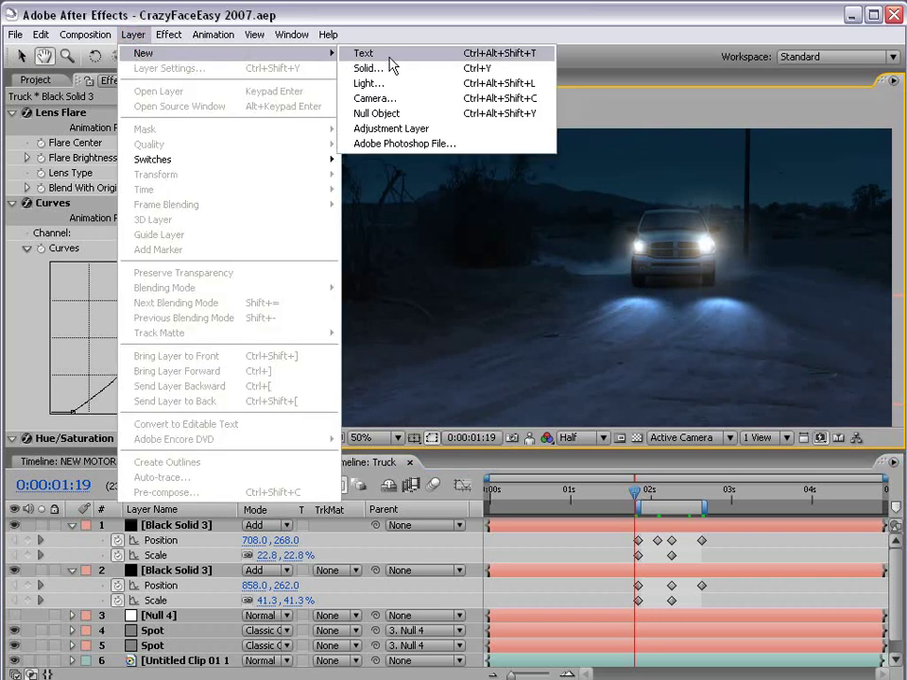
pyautogui.click(395, 112)
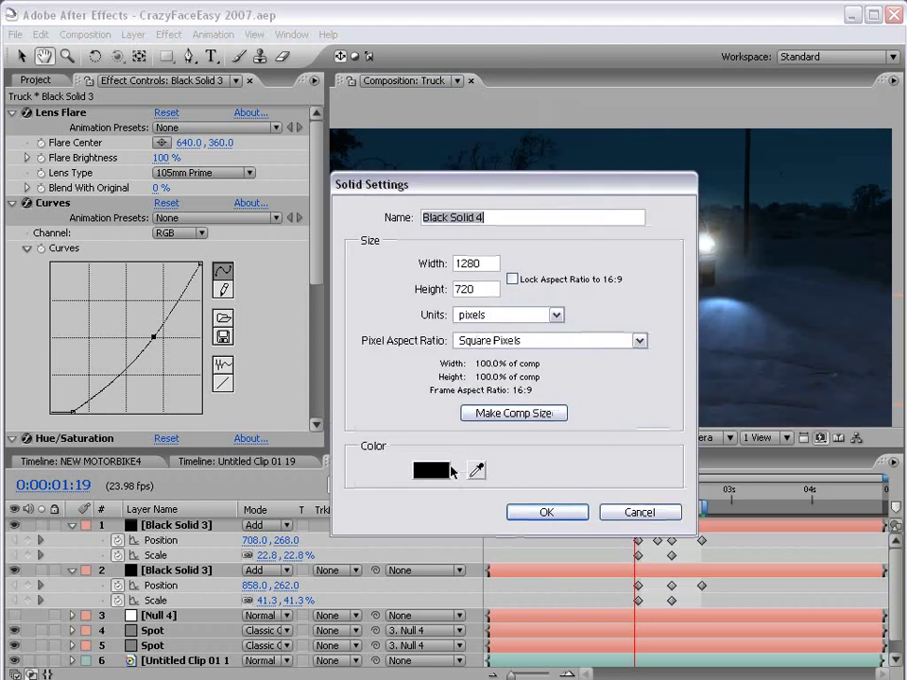
pyautogui.click(432, 470)
pyautogui.click(503, 564)
pyautogui.moveTo(503, 564); pyautogui.dragTo(501, 561)
pyautogui.moveTo(312, 370); pyautogui.dragTo(346, 342)
pyautogui.click(668, 354)
pyautogui.click(552, 508)
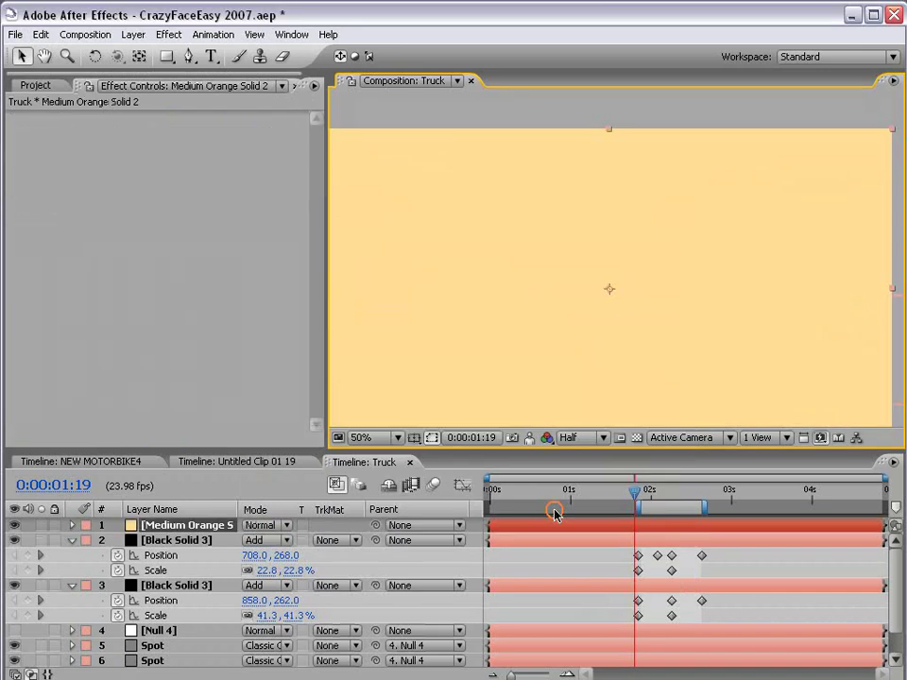
# Step: Mask the orange solid down to a small three-point Pen shape for the lamp
pyautogui.click(163, 58)
pyautogui.moveTo(611, 208); pyautogui.dragTo(630, 235)
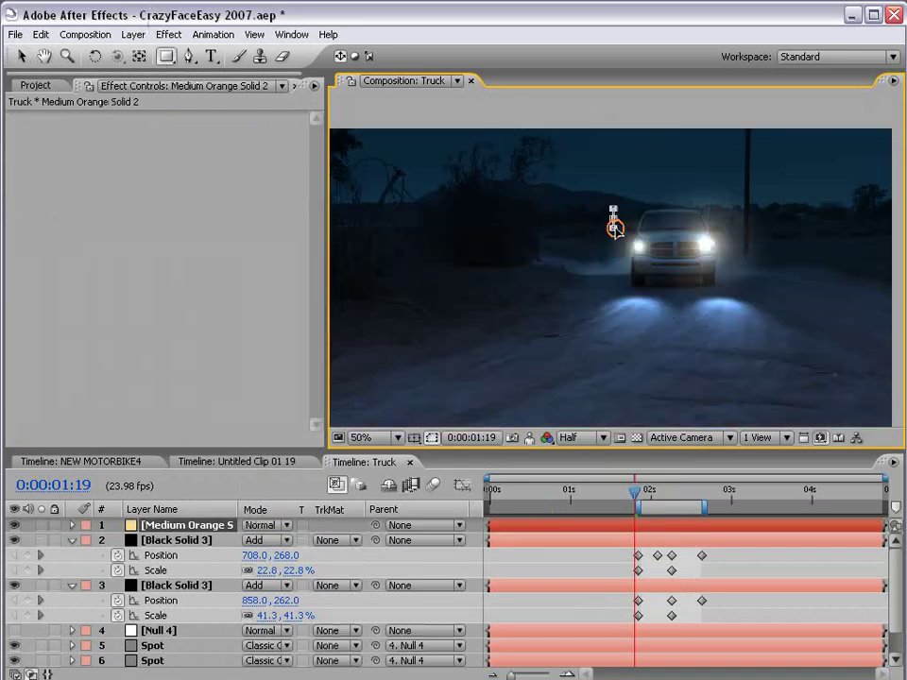
pyautogui.hotkey('ctrl', 'z')
pyautogui.click(189, 56)
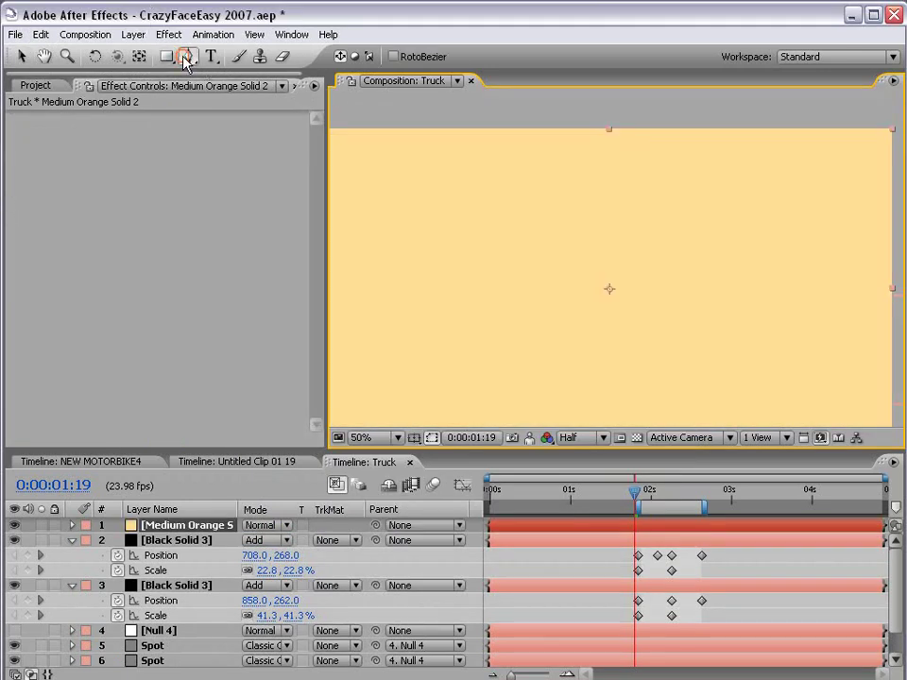
pyautogui.click(580, 201)
pyautogui.click(589, 207)
pyautogui.click(612, 200)
pyautogui.click(580, 201)
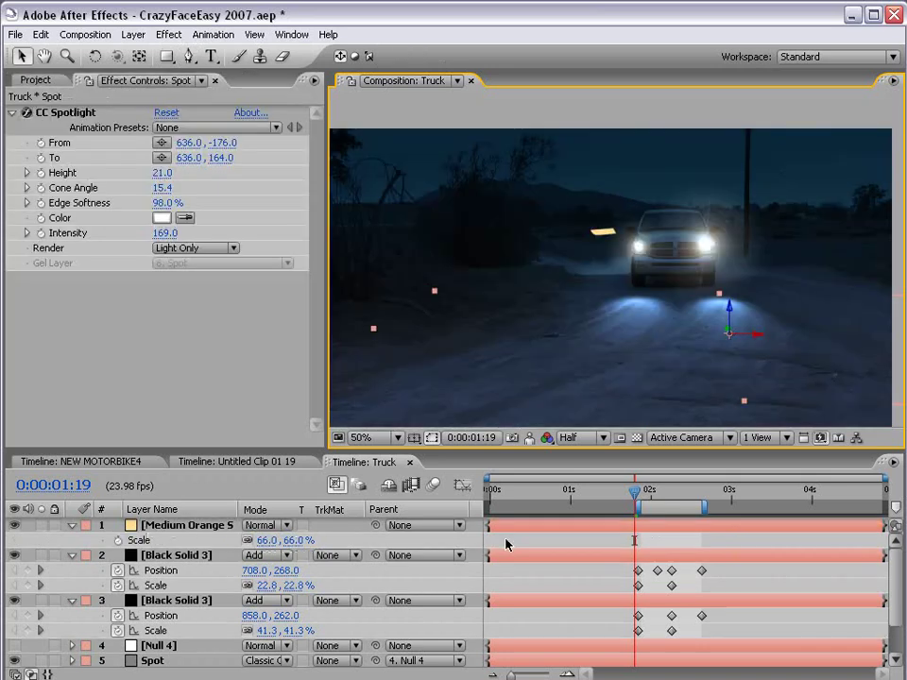
# Step: Move the lamp shape onto the top of the roadside pole
pyautogui.click(565, 528)
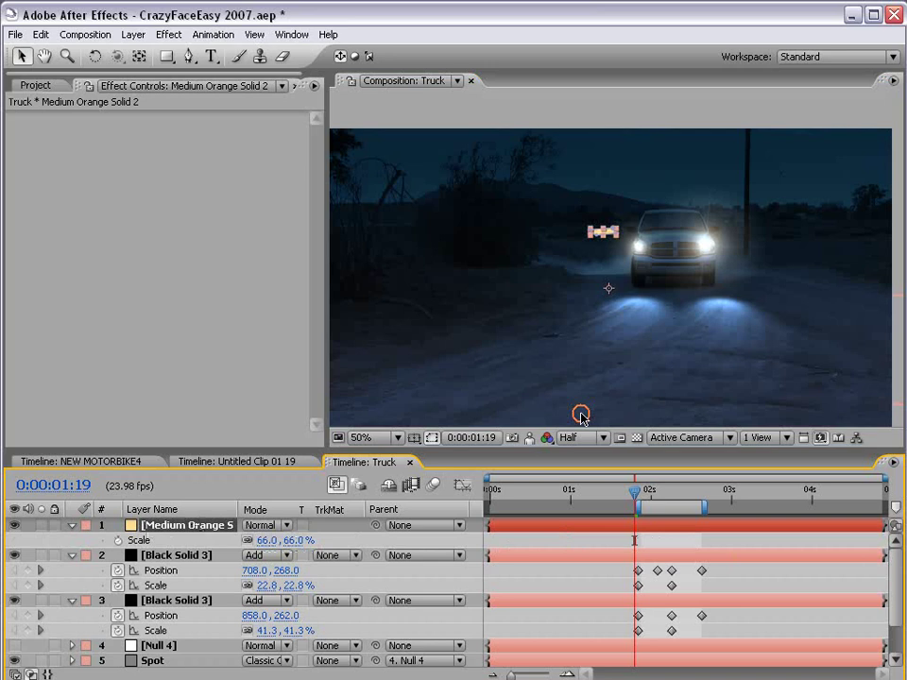
pyautogui.moveTo(609, 290); pyautogui.dragTo(738, 196)
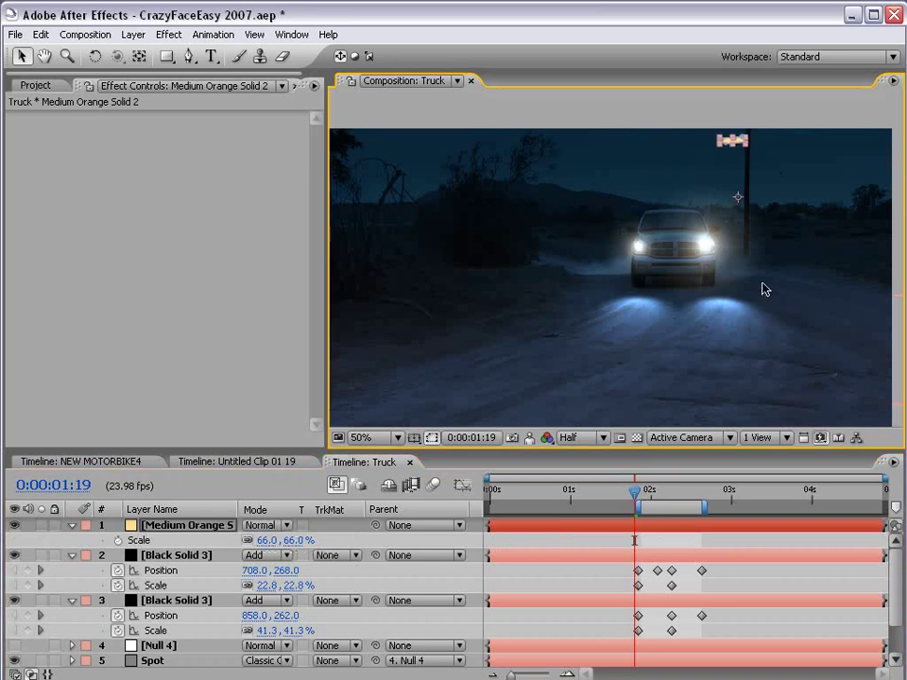
pyautogui.click(749, 529)
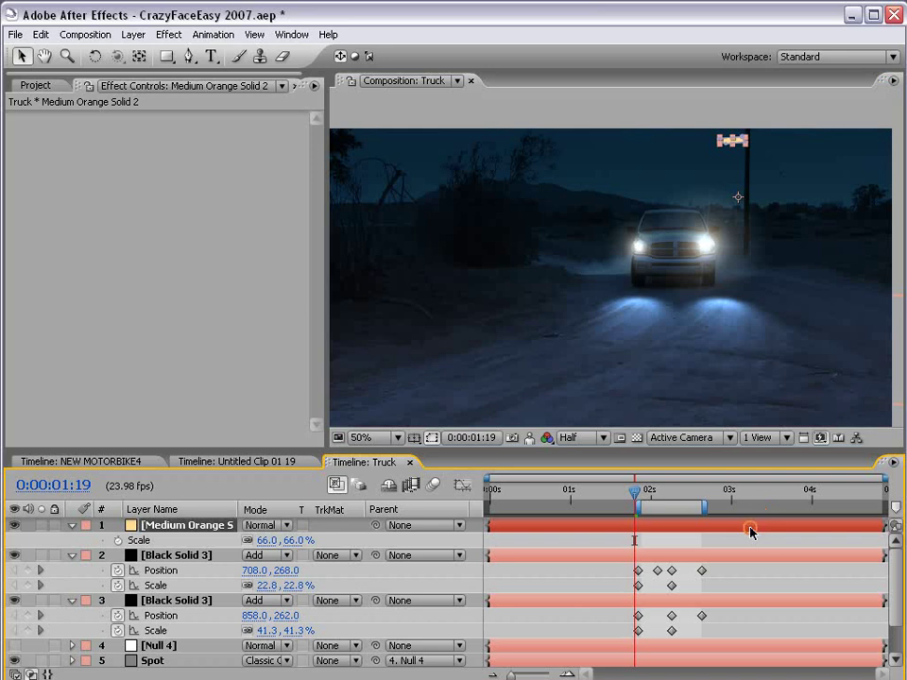
# Step: Add a Stylize > Glow effect to the lamp with Glow Radius 40 and save
pyautogui.click(168, 34)
pyautogui.moveTo(229, 539)
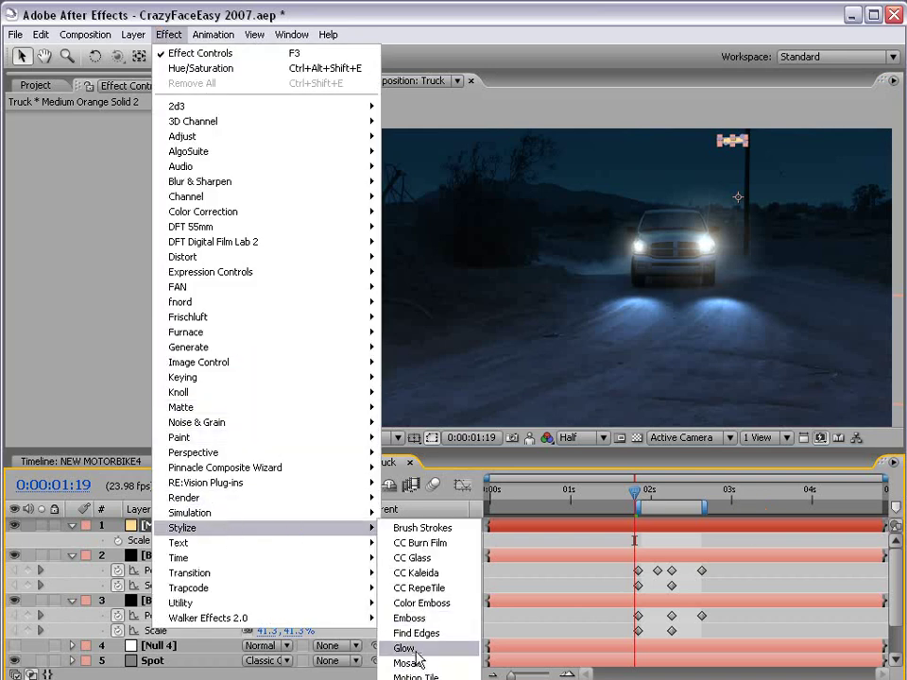
pyautogui.click(465, 647)
pyautogui.moveTo(162, 177); pyautogui.dragTo(190, 177)
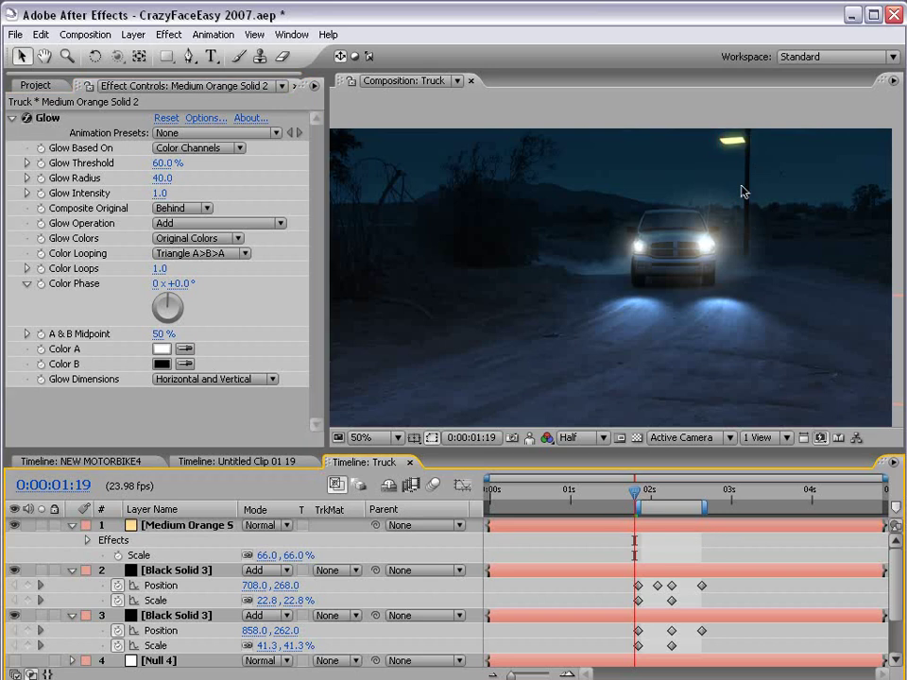
pyautogui.hotkey('ctrl', 's')
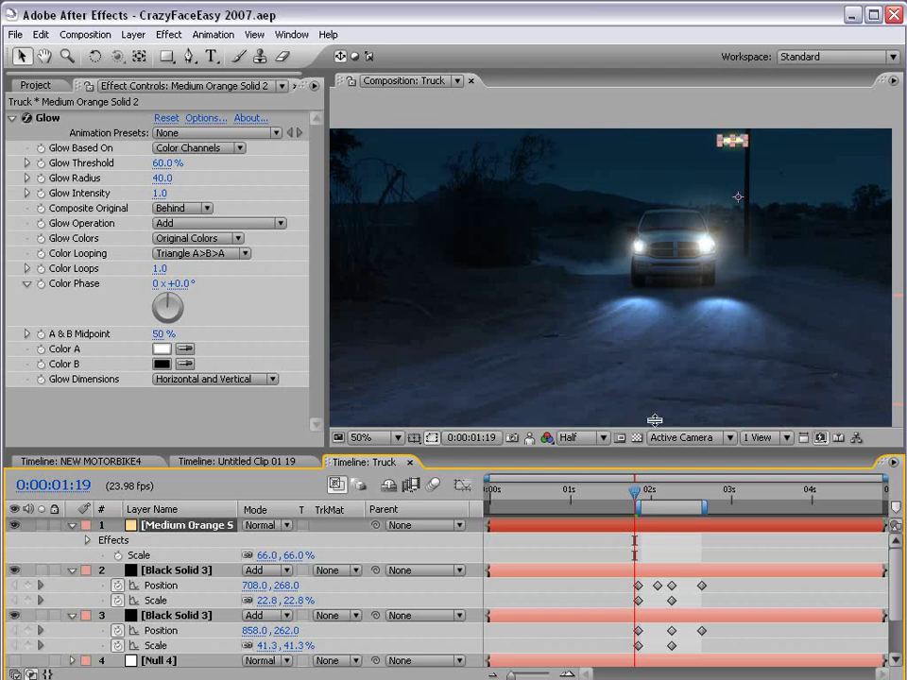
# Step: View the lamp at 100%, adjust its mask's bottom edge, and save the project
pyautogui.click(678, 552)
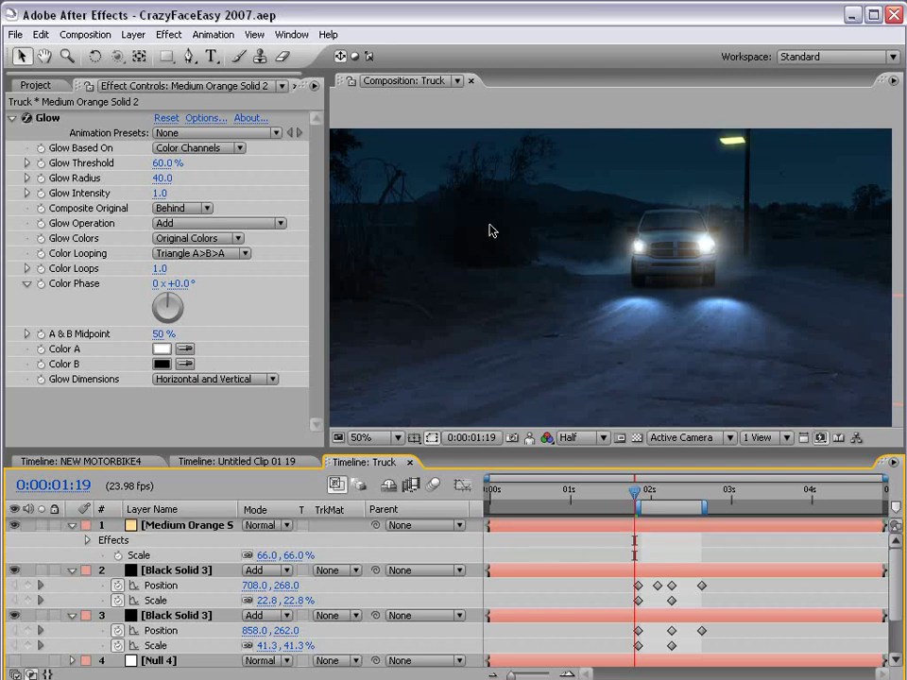
pyautogui.click(62, 122)
pyautogui.scroll(2, 753, 149)
pyautogui.moveTo(753, 149); pyautogui.dragTo(730, 251)
pyautogui.press('v')
pyautogui.click(763, 547)
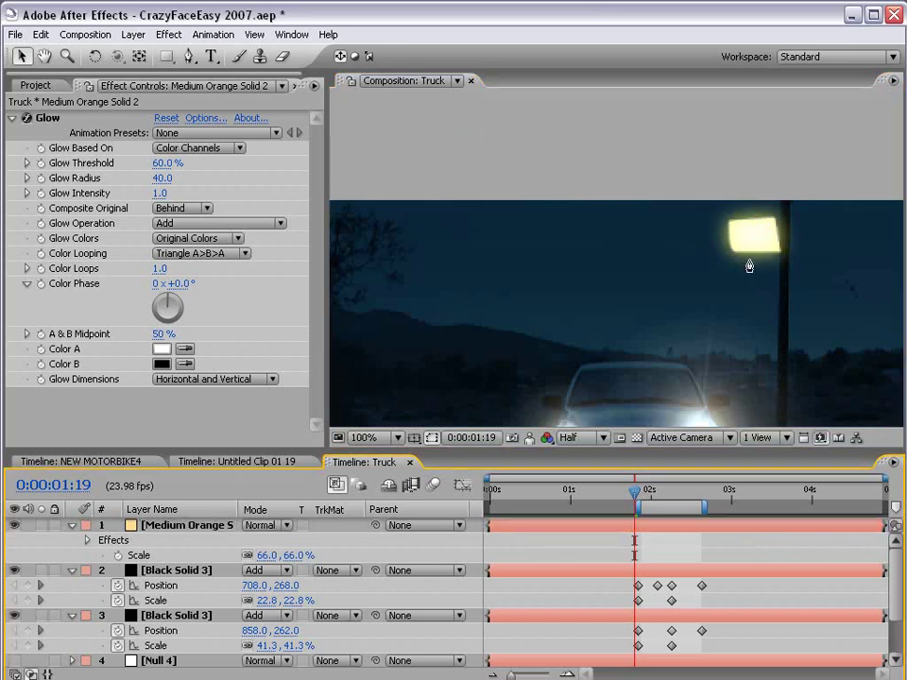
pyautogui.hotkey('ctrl', 's')
# Step: In Firefox, go back and replace the image search 'carp' with 'night house'
pyautogui.hotkey('alt', 'Tab')
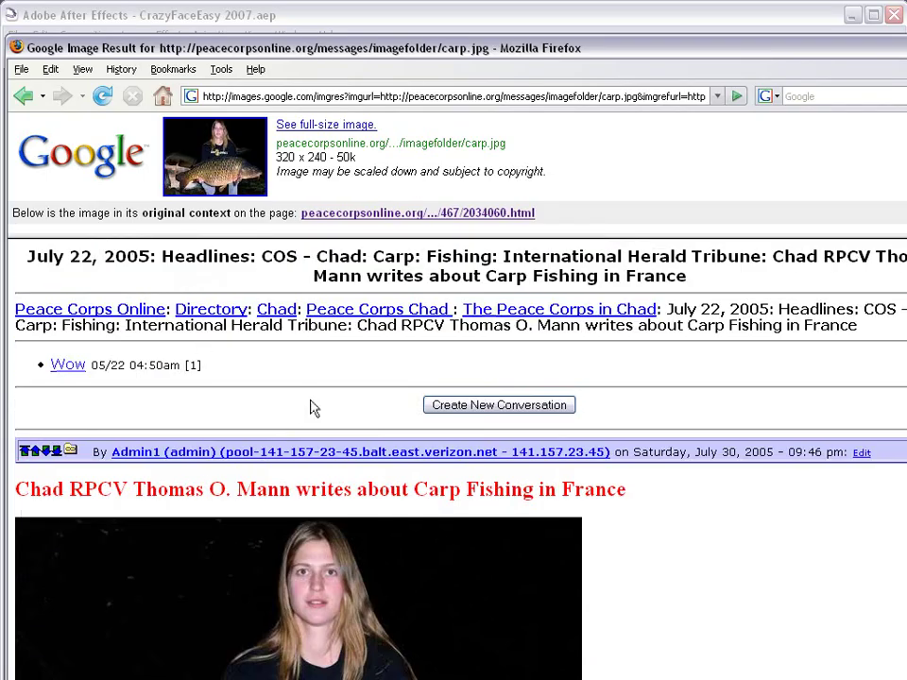
pyautogui.hotkey('alt', 'Left')
pyautogui.doubleClick(261, 176)
pyautogui.write('night house')
pyautogui.press('Return')
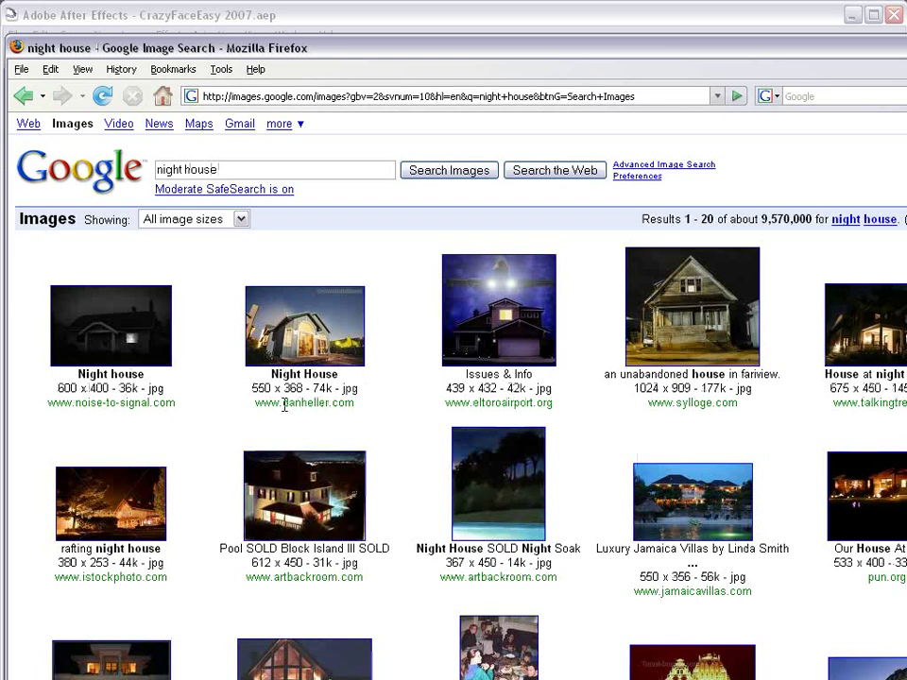
# Step: Open the Night-house-539x402.jpg result and view it at full size
pyautogui.scroll(-1, 210, 302)
pyautogui.scroll(-3, 225, 355)
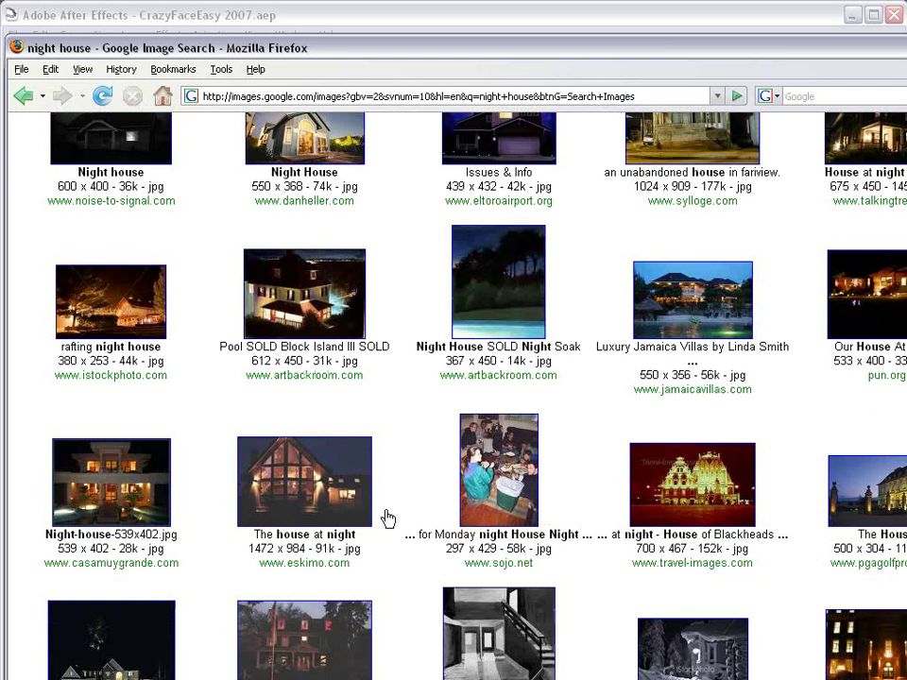
pyautogui.click(140, 485)
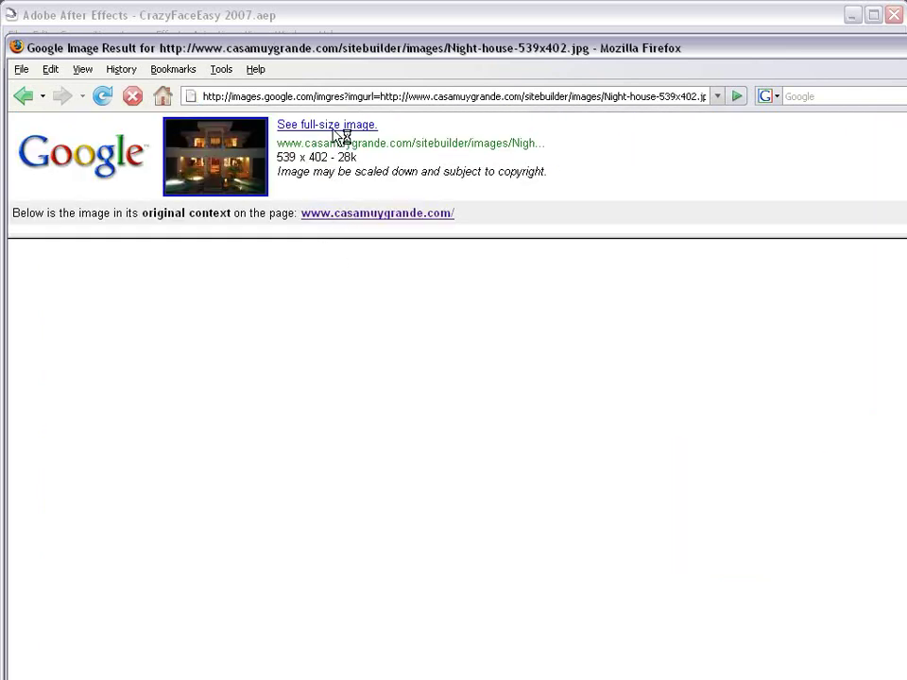
pyautogui.click(336, 130)
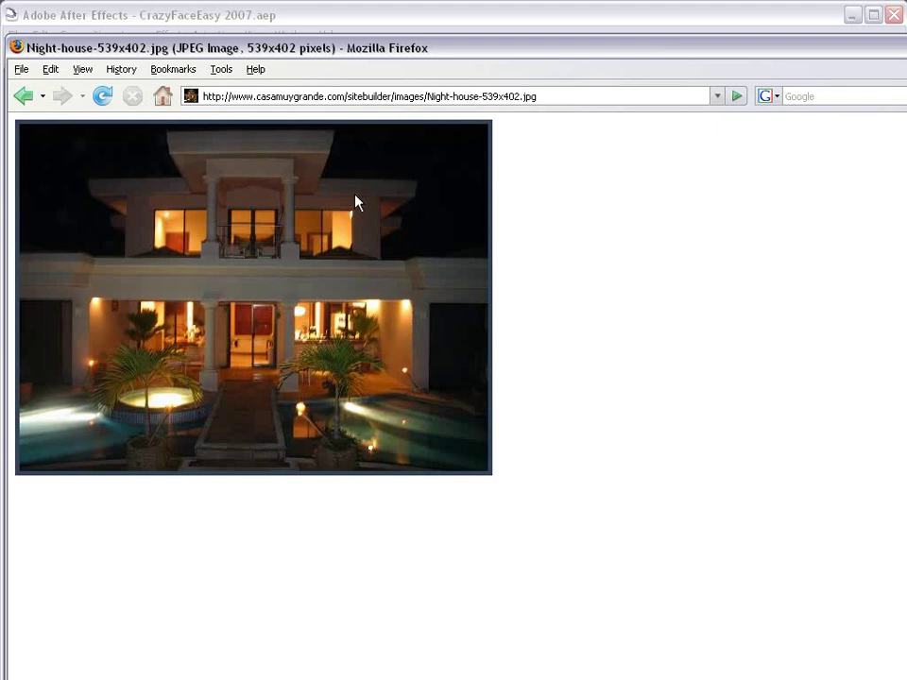
# Step: Delete the Medium Orange Solid 2 street-lamp layer from the Truck comp
pyautogui.click(285, 17)
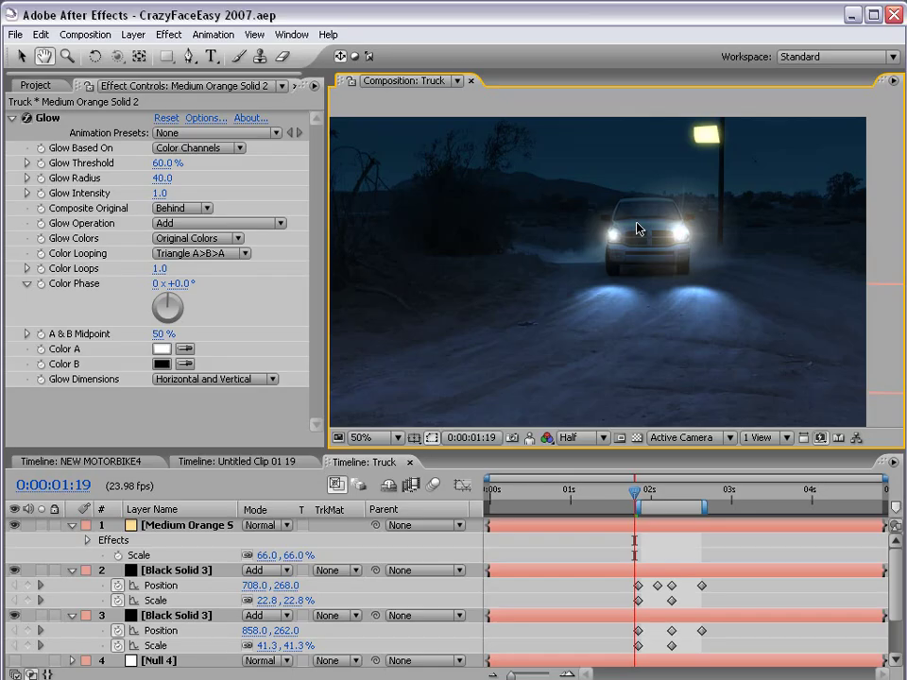
pyautogui.click(179, 525)
pyautogui.press('Delete')
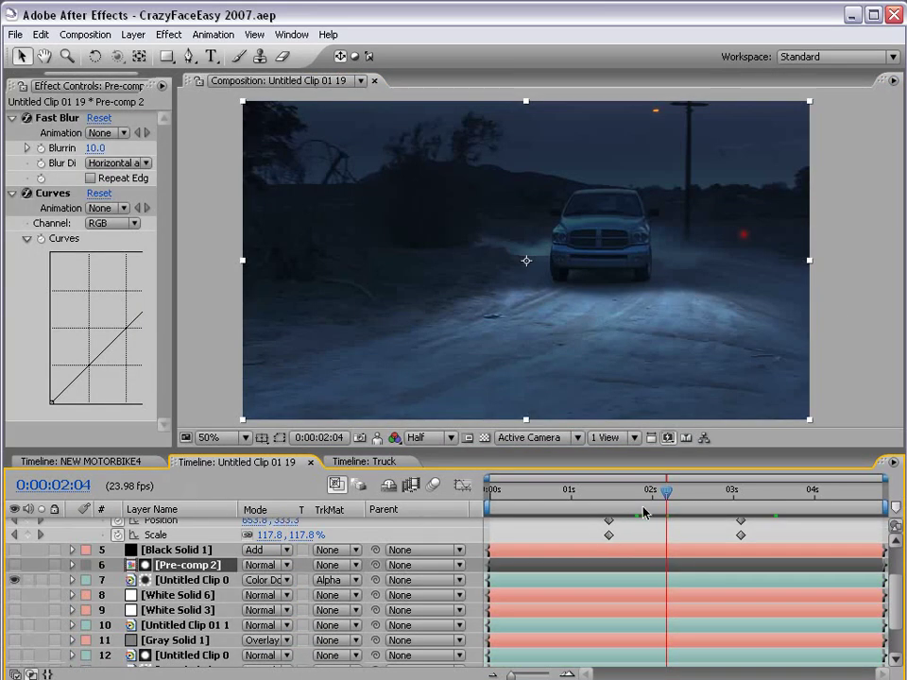
# Step: Switch to NEW MOTORBIKE4 and toggle the original footage layer to compare with the graded version
pyautogui.click(95, 461)
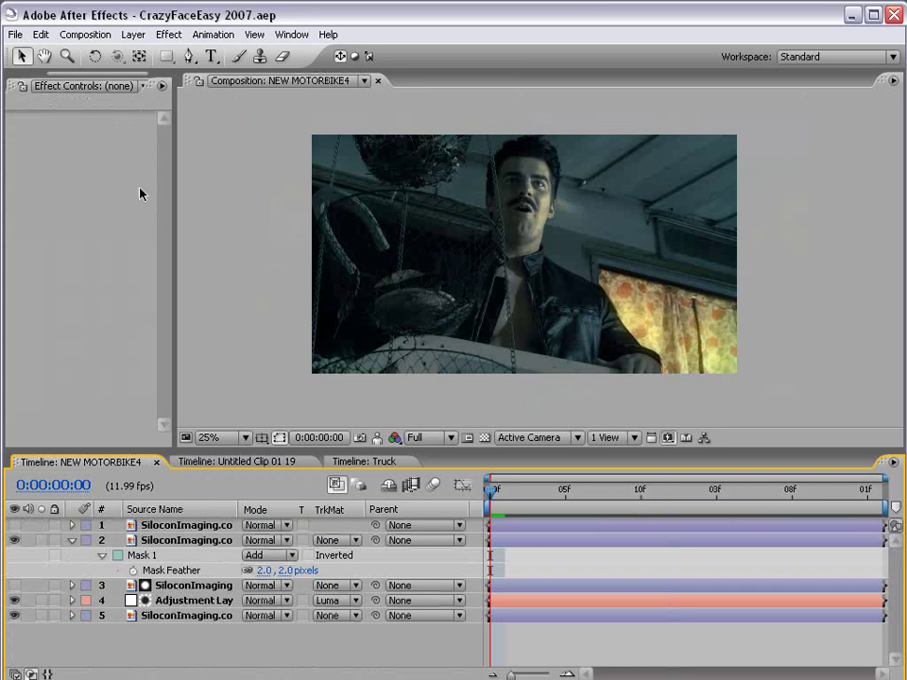
pyautogui.click(21, 85)
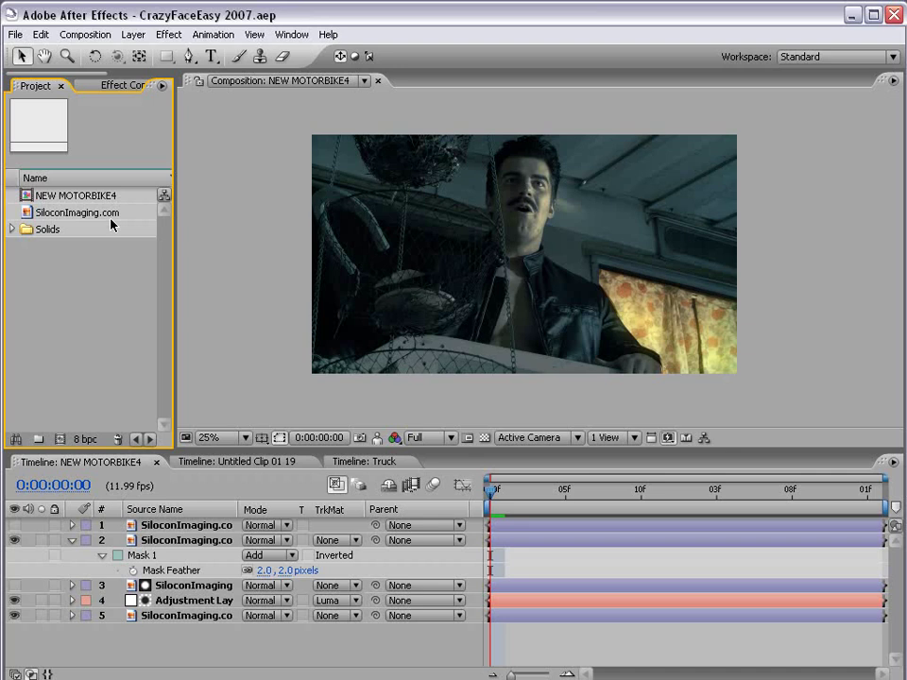
pyautogui.click(106, 215)
pyautogui.click(247, 315)
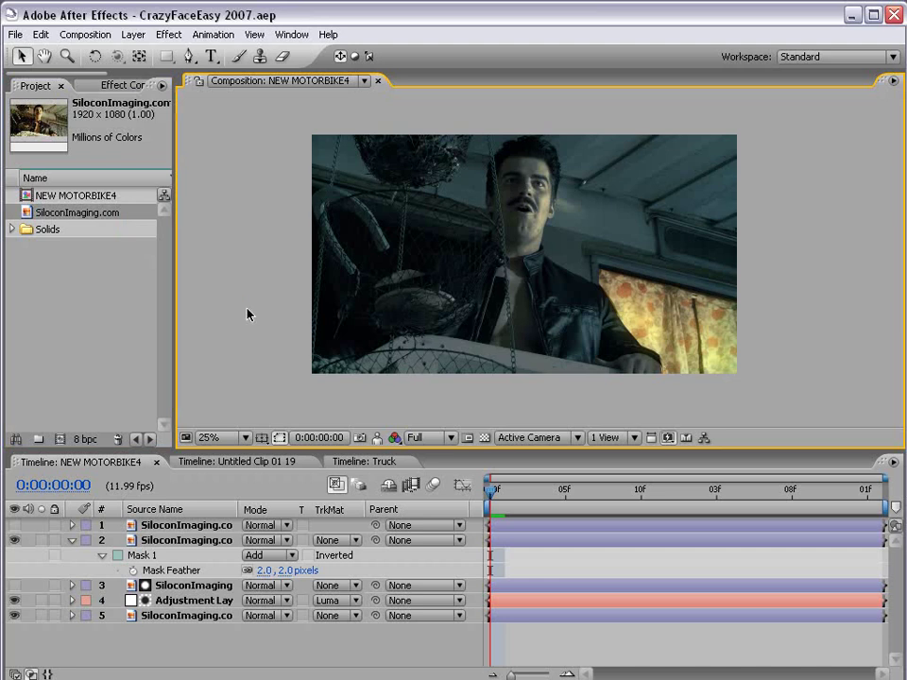
pyautogui.click(354, 233)
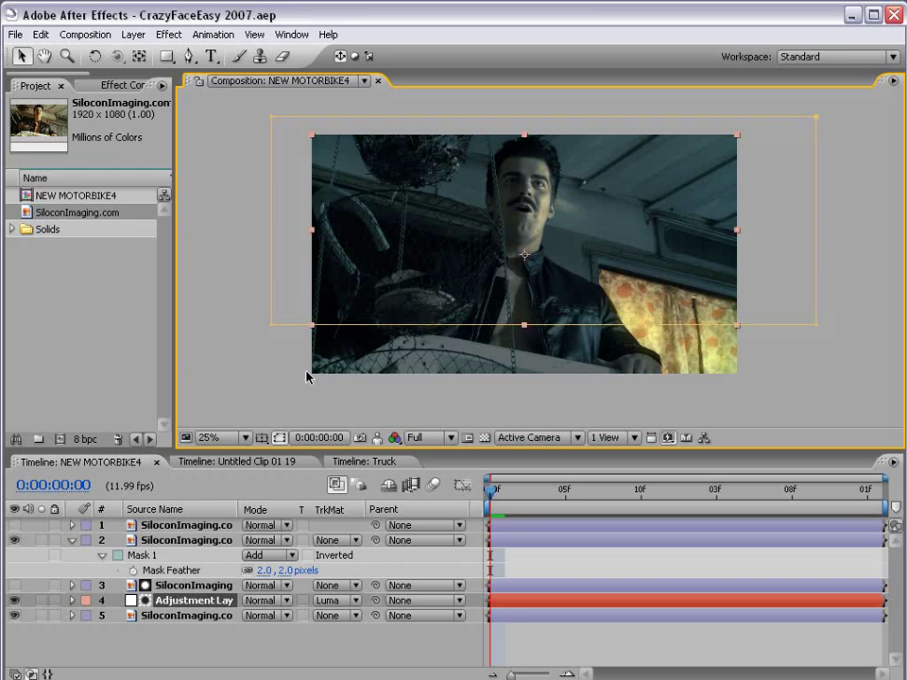
pyautogui.click(14, 526)
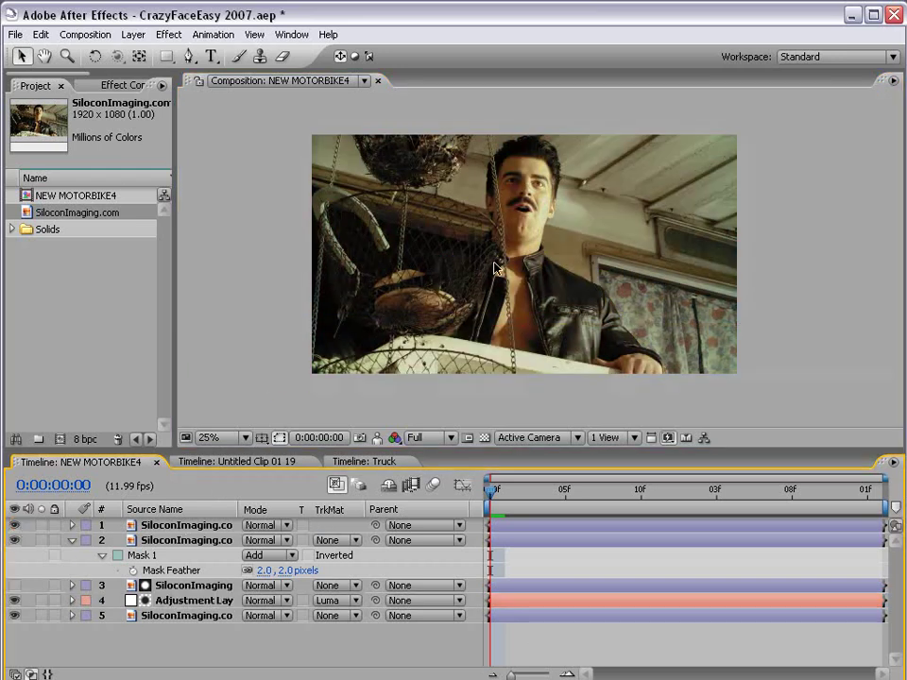
pyautogui.scroll(1, 561, 238)
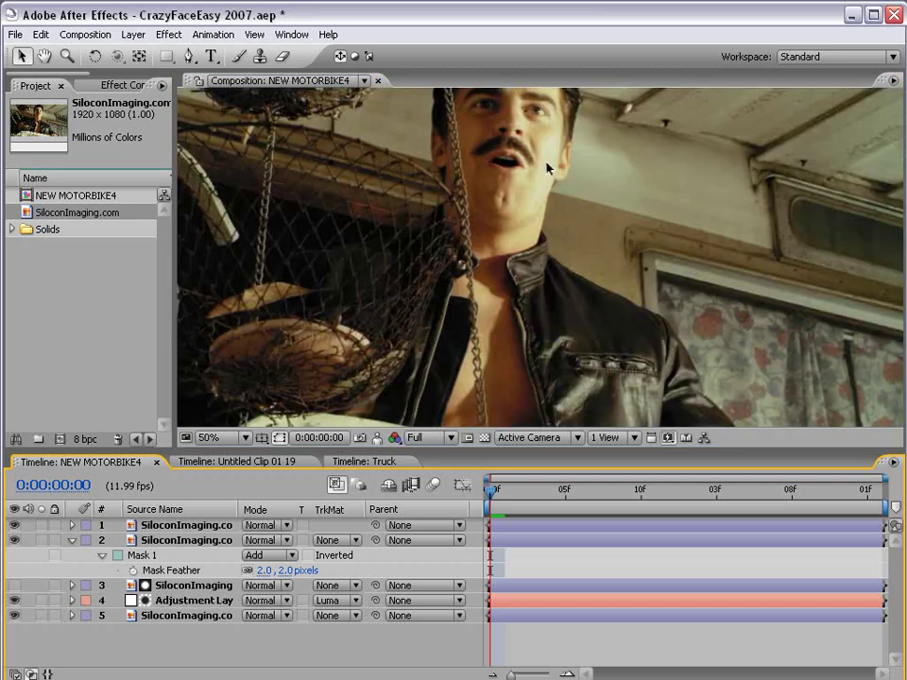
pyautogui.scroll(-1, 548, 168)
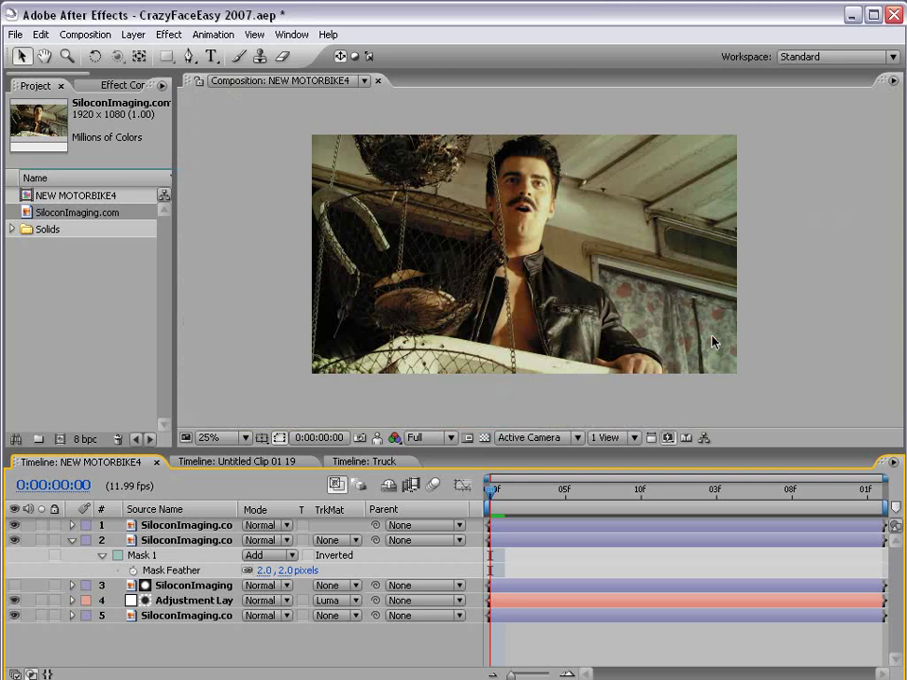
pyautogui.click(14, 525)
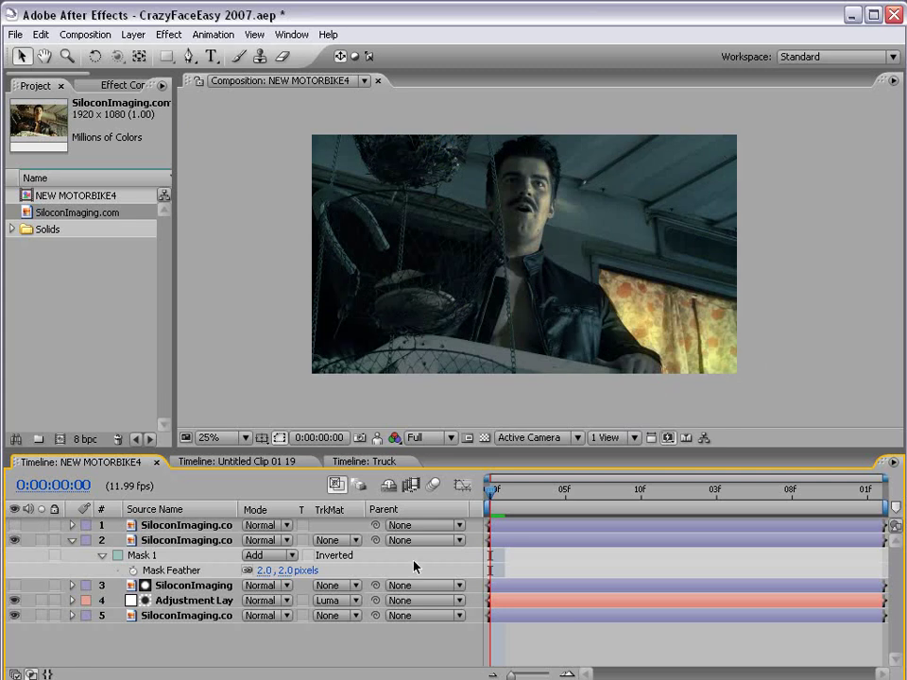
# Step: Make a new comp from the SiloconImaging.com footage and add Hue/Saturation with Master Saturation -33
pyautogui.moveTo(68, 216); pyautogui.dragTo(60, 439)
pyautogui.click(508, 529)
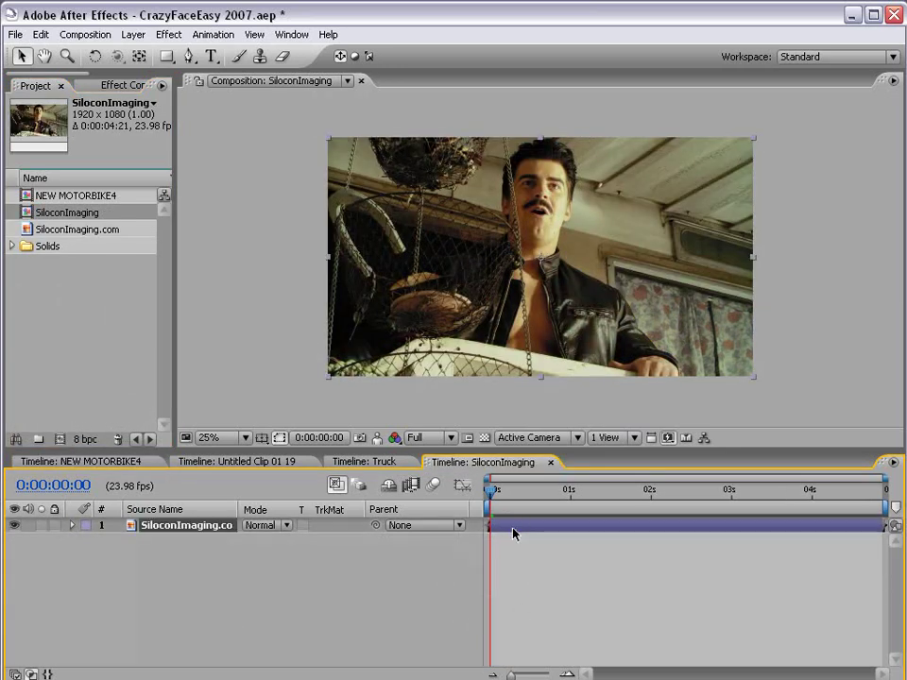
pyautogui.click(170, 34)
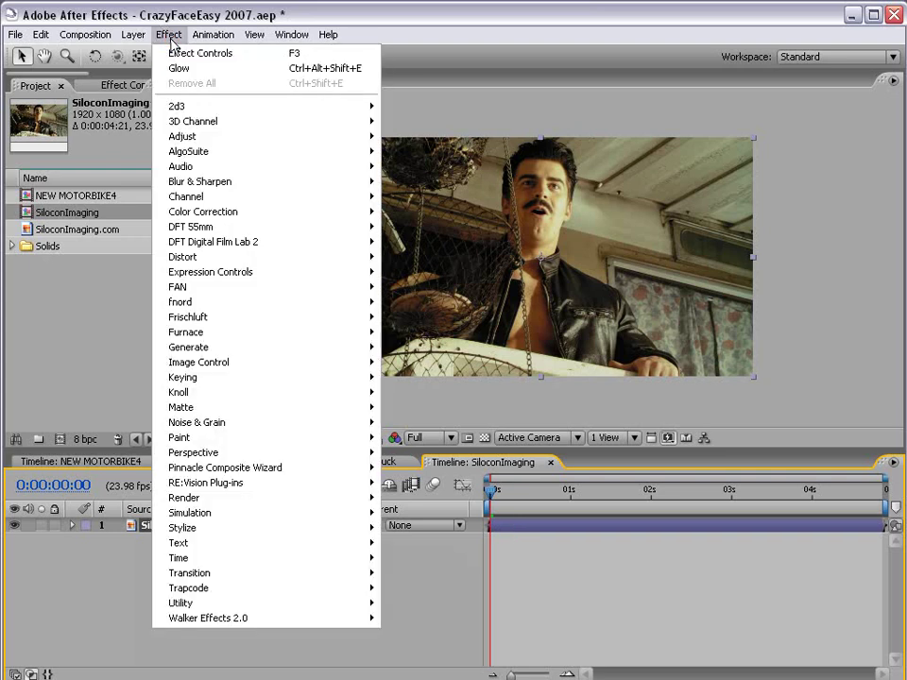
pyautogui.moveTo(204, 216)
pyautogui.click(422, 523)
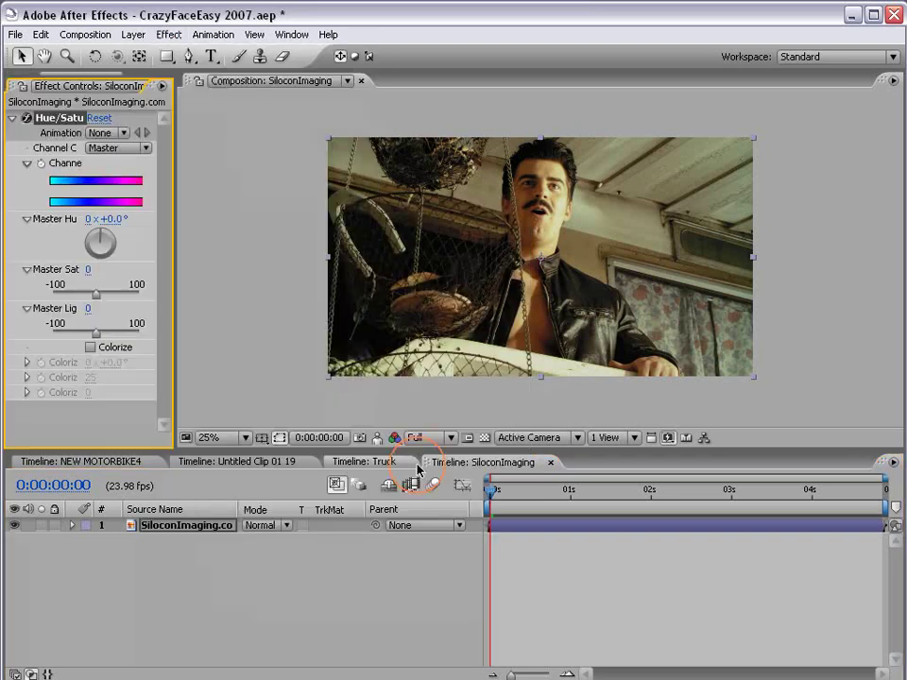
pyautogui.moveTo(174, 142); pyautogui.dragTo(195, 141)
# Step: Add Curves to the face layer and lower the RGB curve to darken the shot
pyautogui.click(170, 34)
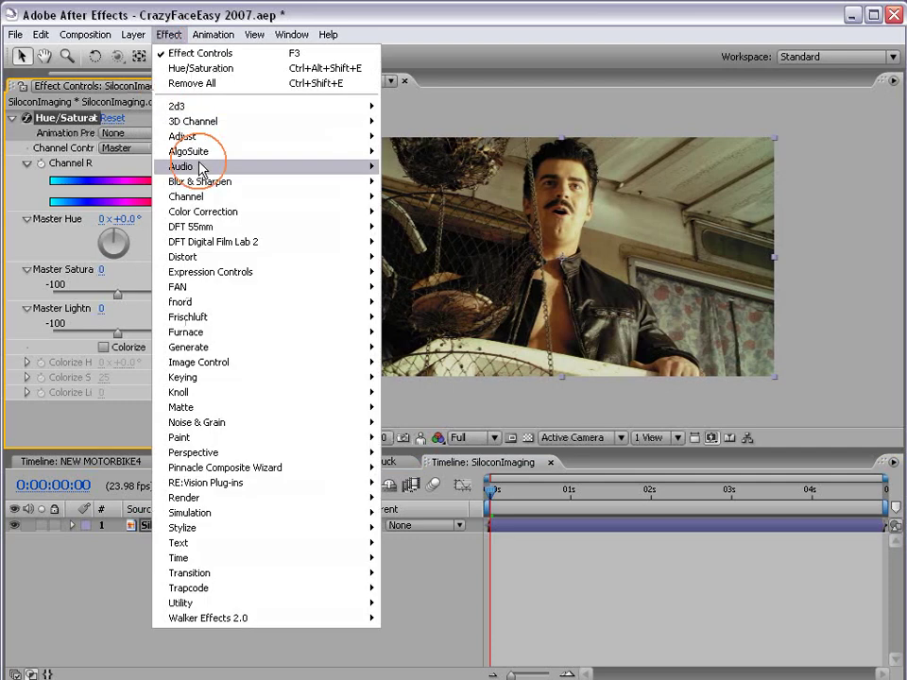
pyautogui.moveTo(204, 216)
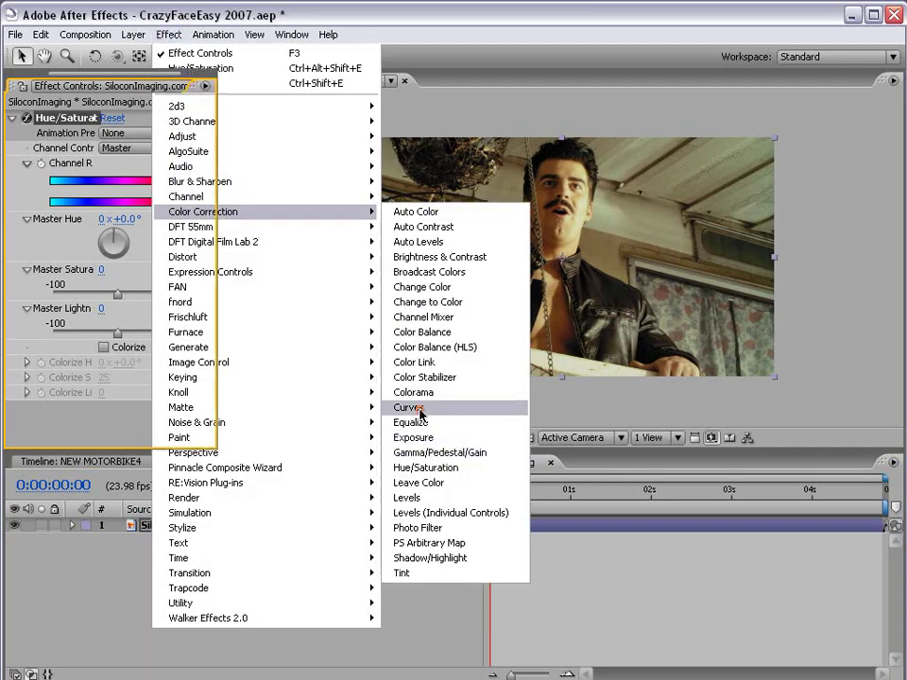
pyautogui.click(395, 407)
pyautogui.moveTo(219, 373); pyautogui.dragTo(317, 328)
pyautogui.scroll(3, 254, 239)
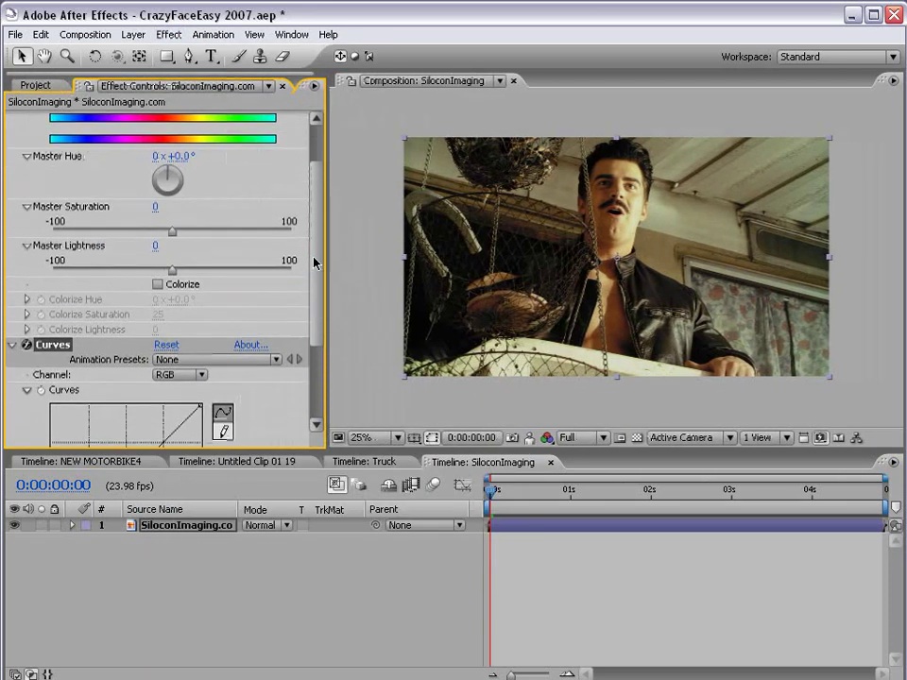
pyautogui.moveTo(170, 236); pyautogui.dragTo(136, 235)
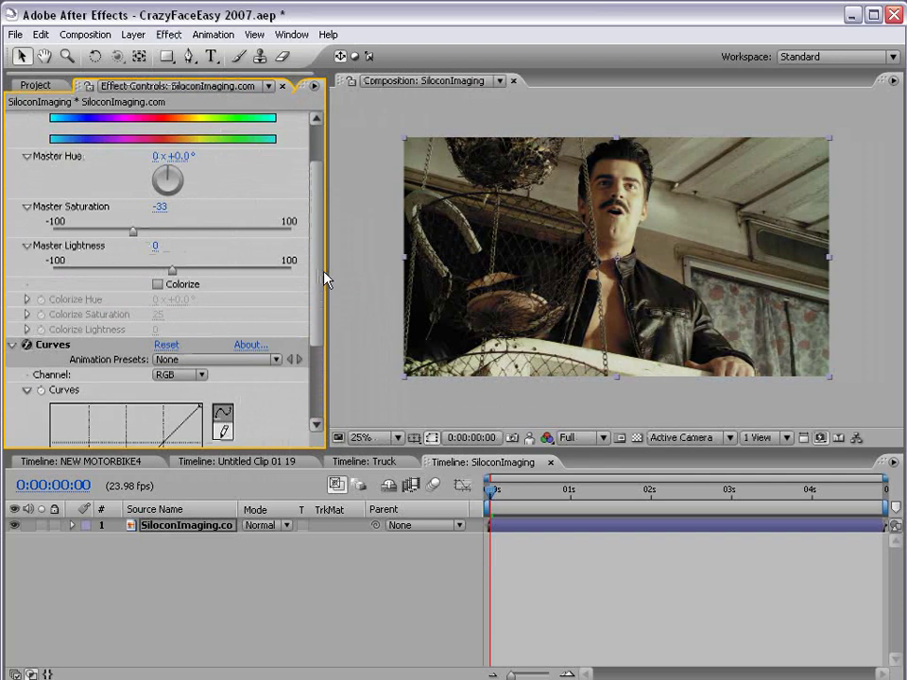
pyautogui.scroll(-3, 240, 330)
pyautogui.moveTo(200, 281); pyautogui.dragTo(237, 377)
pyautogui.moveTo(133, 405); pyautogui.dragTo(98, 409)
# Step: Pull the Red curve down, push Blue up, and darken RGB midtones and shadows further
pyautogui.click(176, 251)
pyautogui.click(177, 265)
pyautogui.moveTo(133, 347); pyautogui.dragTo(111, 348)
pyautogui.click(180, 248)
pyautogui.click(176, 278)
pyautogui.click(187, 251)
pyautogui.click(190, 207)
pyautogui.moveTo(154, 391); pyautogui.dragTo(157, 394)
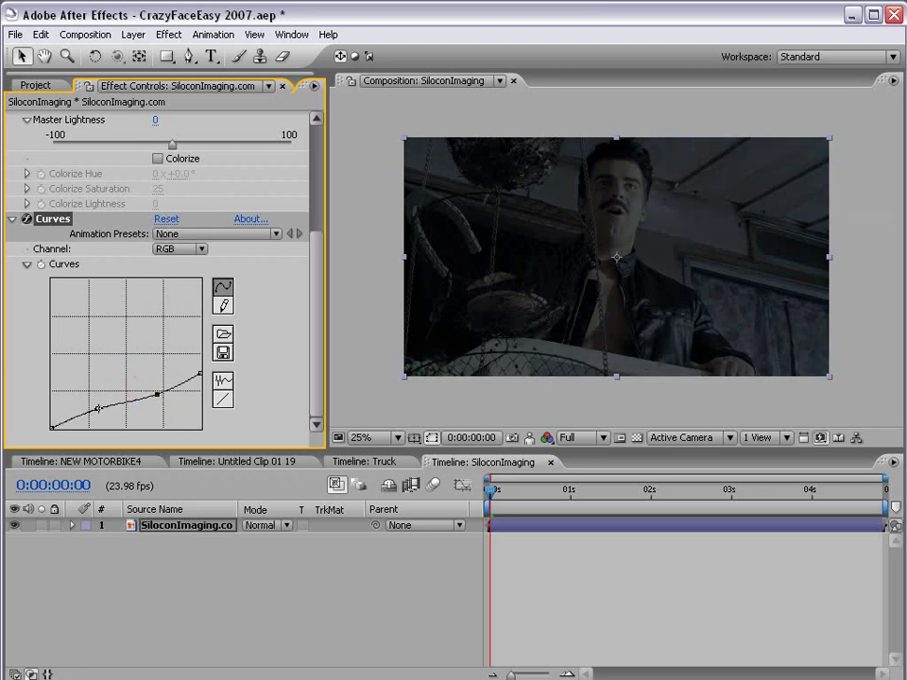
pyautogui.moveTo(97, 408); pyautogui.dragTo(97, 414)
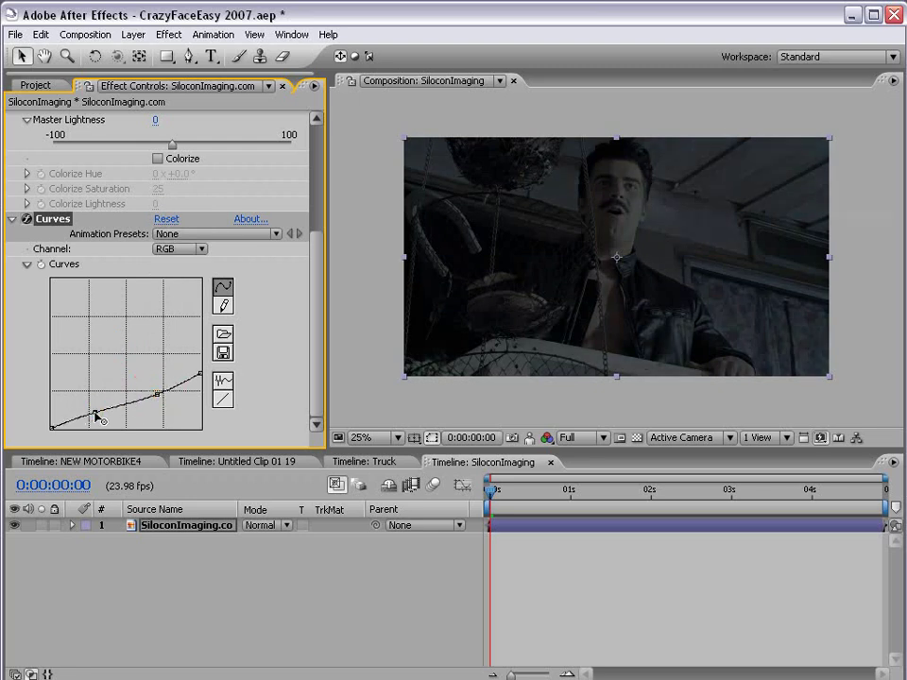
pyautogui.click(587, 581)
pyautogui.click(542, 535)
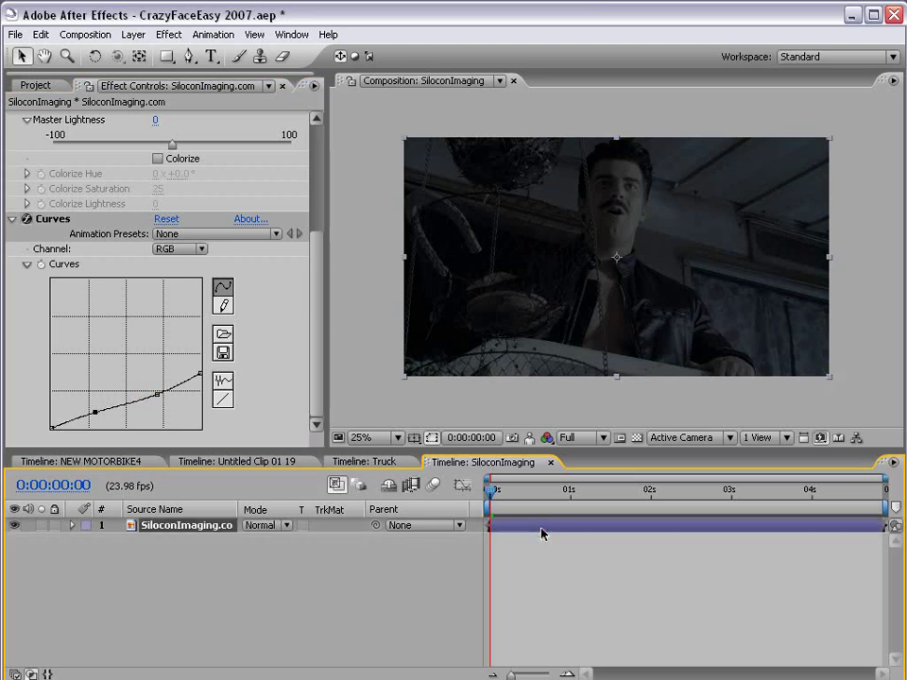
# Step: Duplicate the face layer, remove Hue/Saturation from the copy, reset its Curves, and add Tint
pyautogui.hotkey('ctrl', 'd')
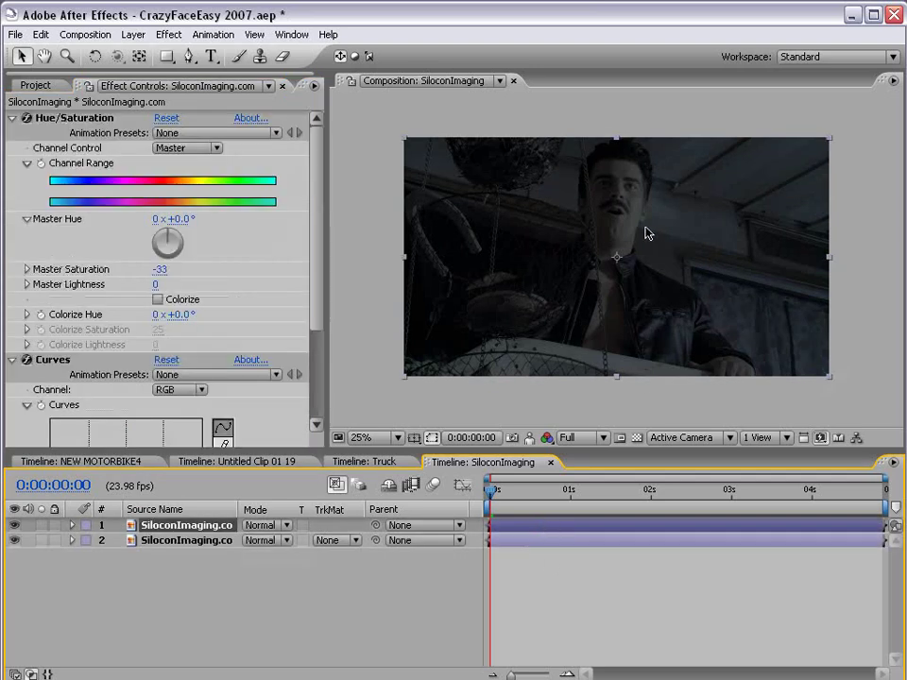
pyautogui.click(58, 118)
pyautogui.press('Delete')
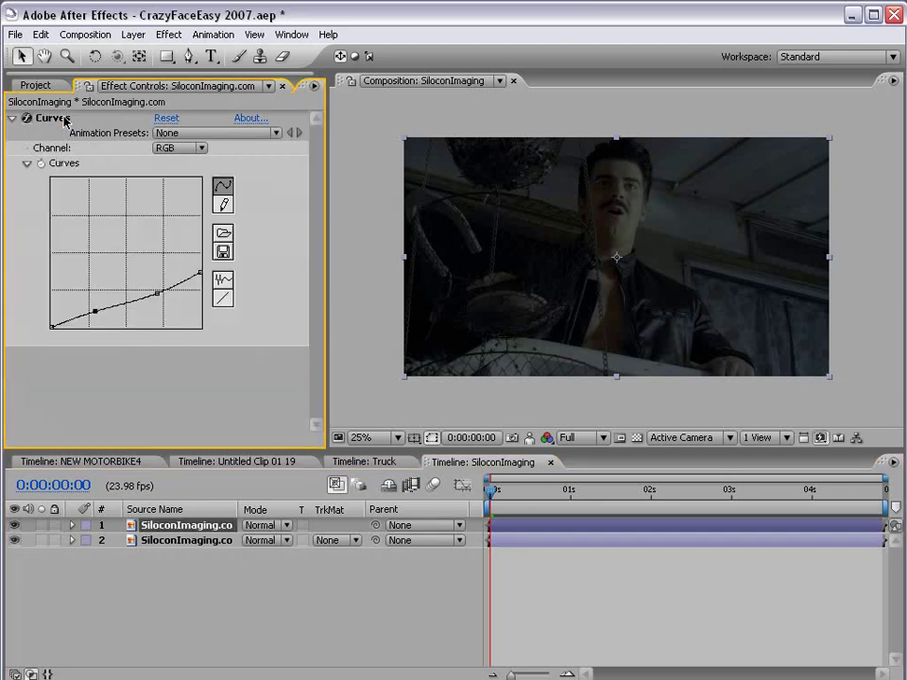
pyautogui.click(175, 119)
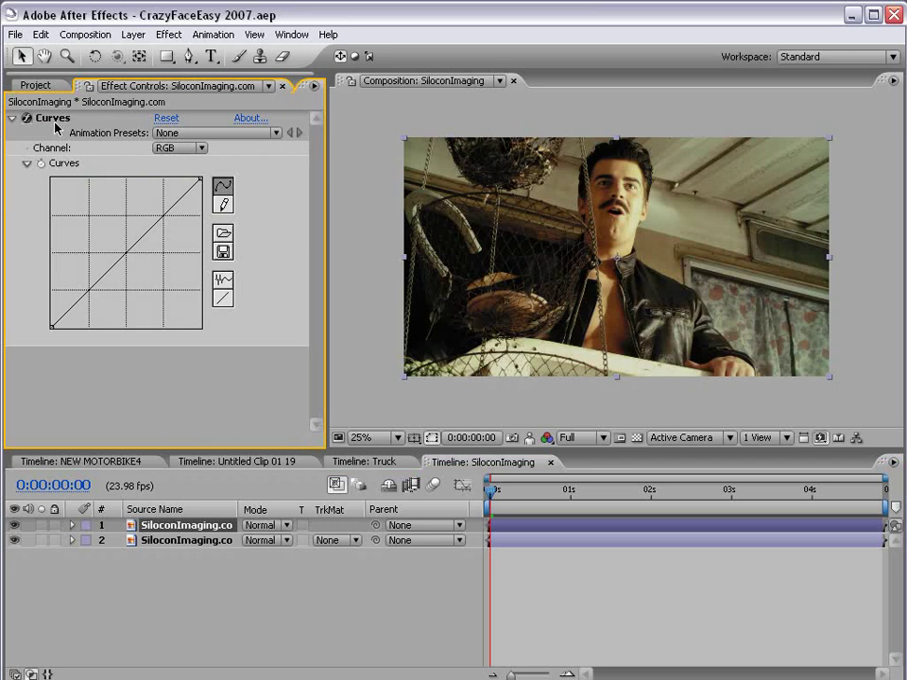
pyautogui.click(169, 34)
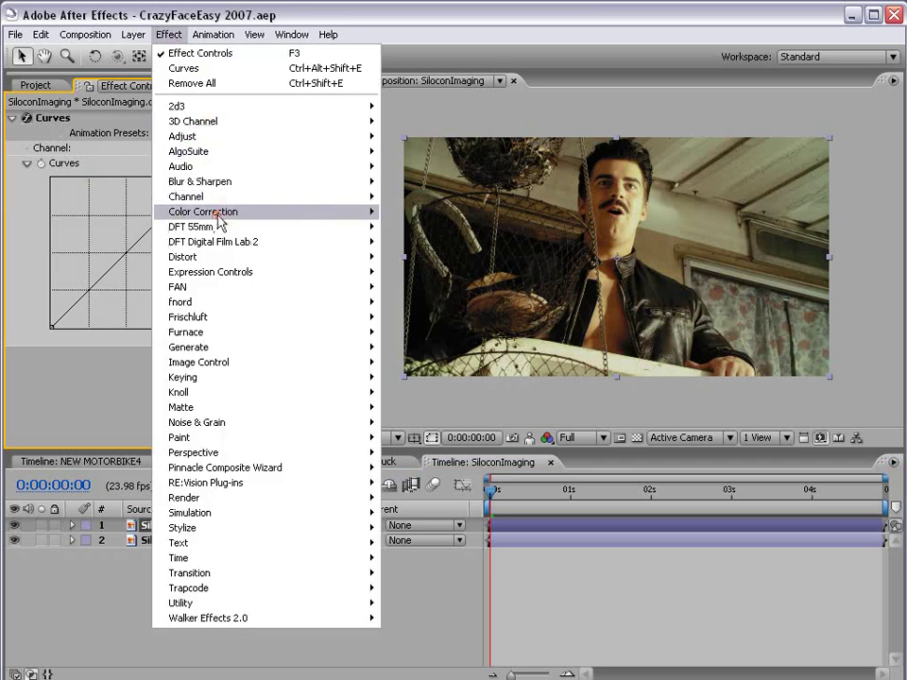
pyautogui.moveTo(297, 213)
pyautogui.click(401, 573)
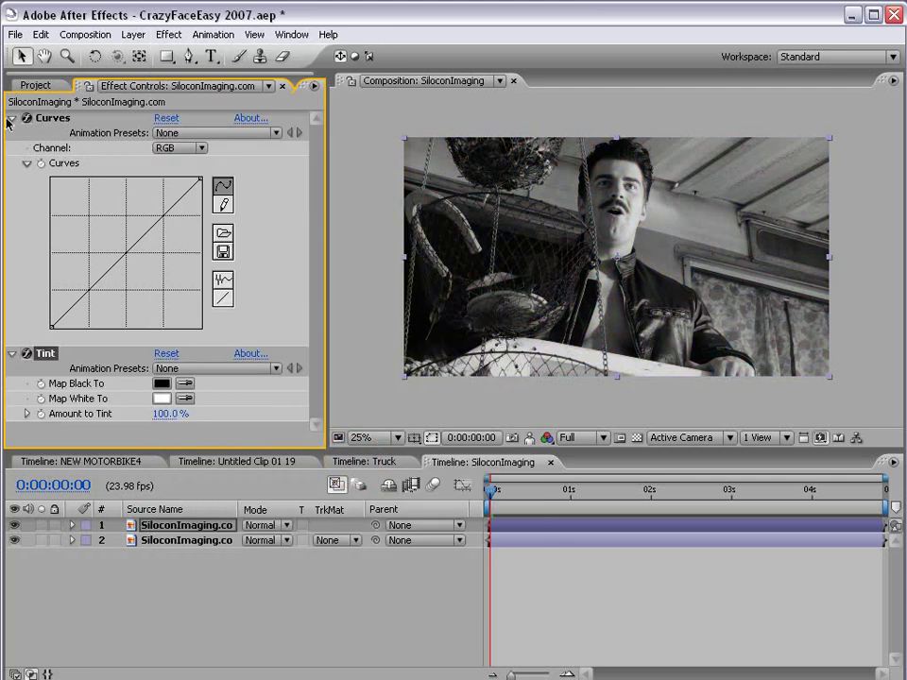
# Step: Move Curves below Tint and crush the black and white points for stark contrast
pyautogui.click(11, 117)
pyautogui.moveTo(44, 120); pyautogui.dragTo(47, 189)
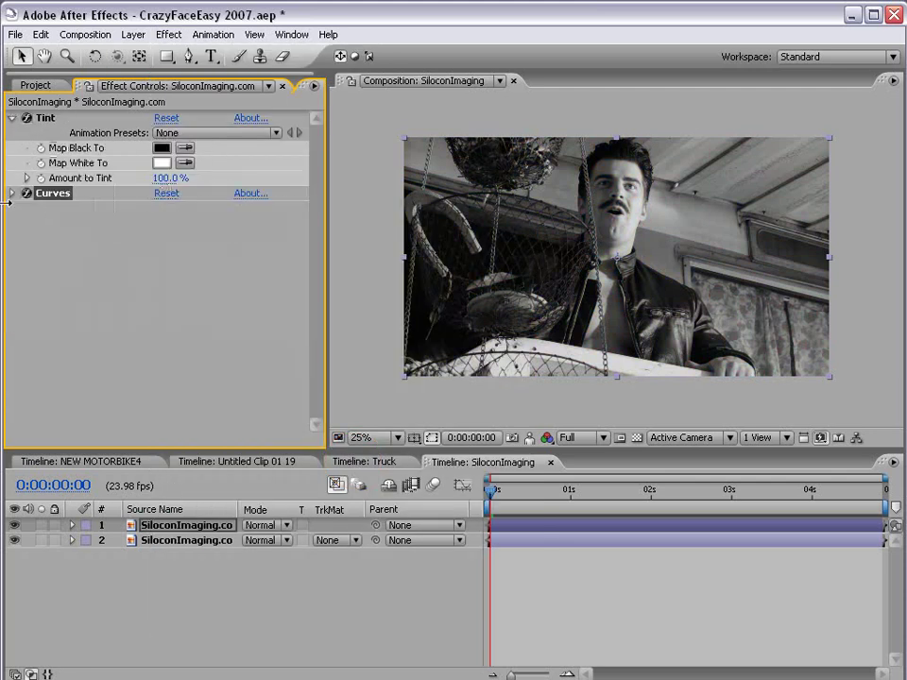
pyautogui.click(12, 193)
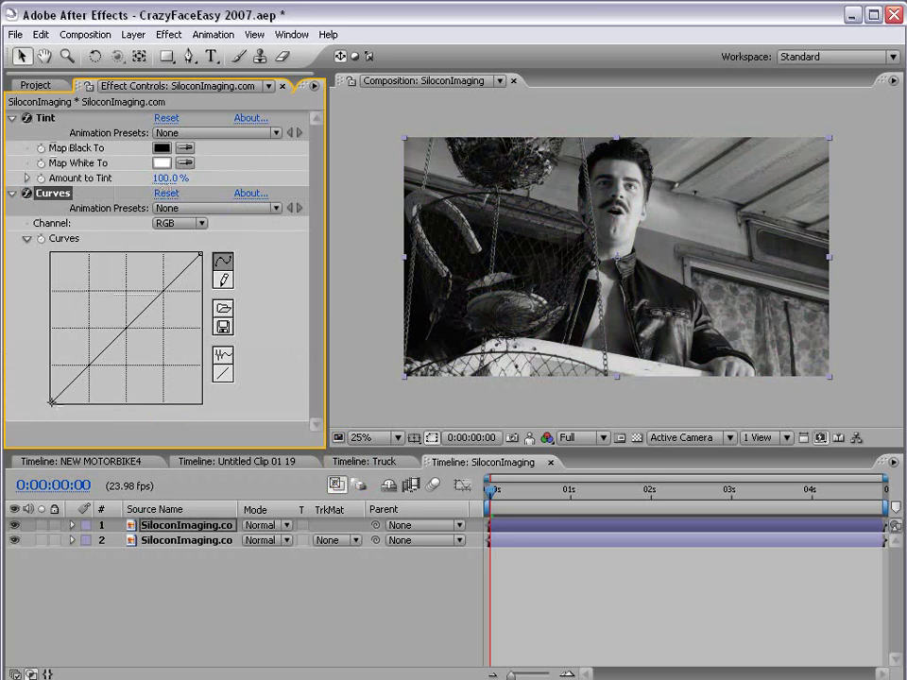
pyautogui.moveTo(52, 404); pyautogui.dragTo(121, 422)
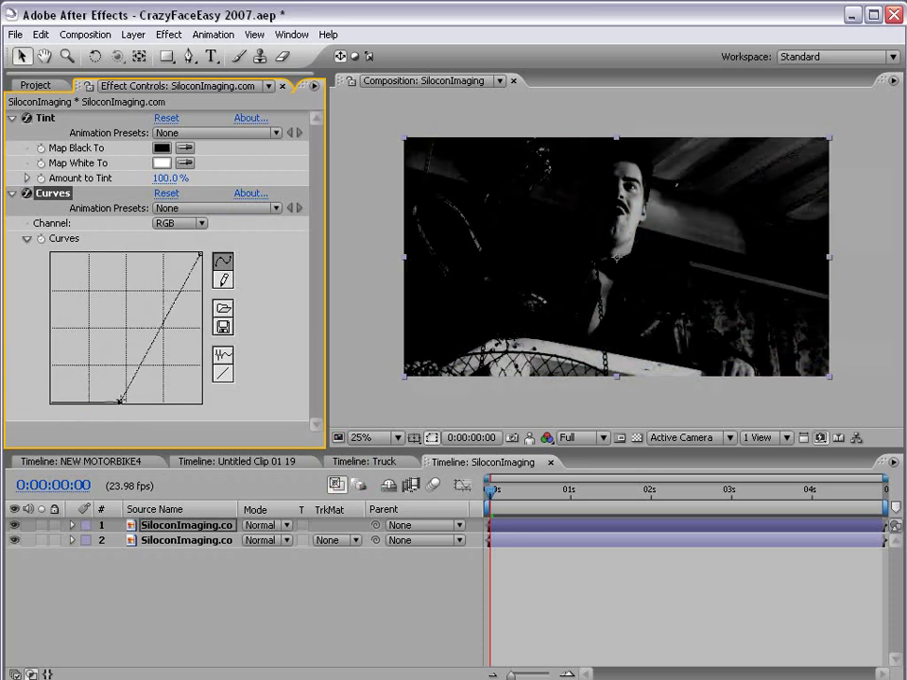
pyautogui.moveTo(120, 401); pyautogui.dragTo(148, 414)
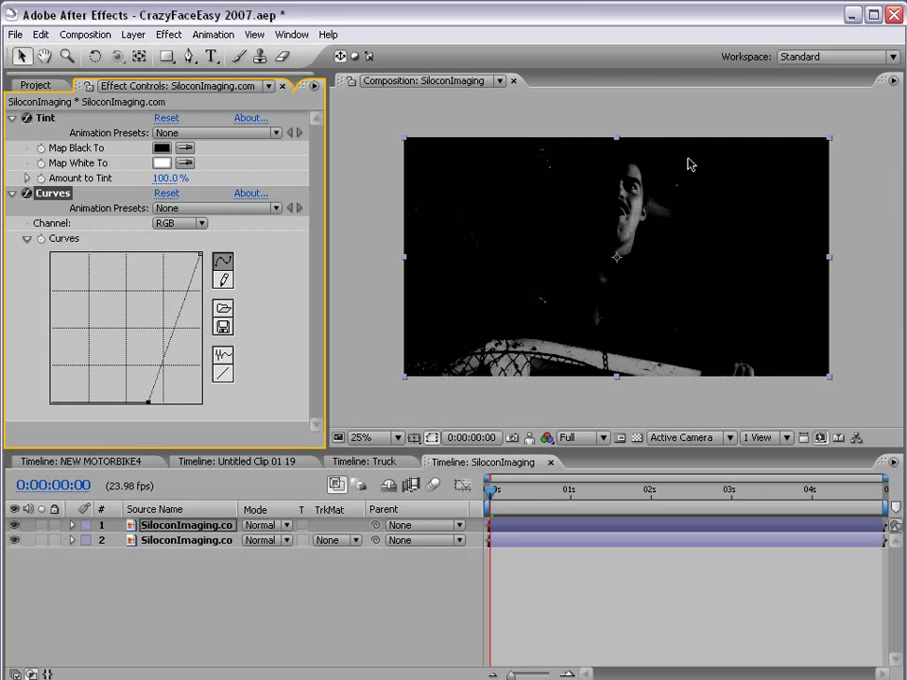
pyautogui.moveTo(199, 254); pyautogui.dragTo(193, 255)
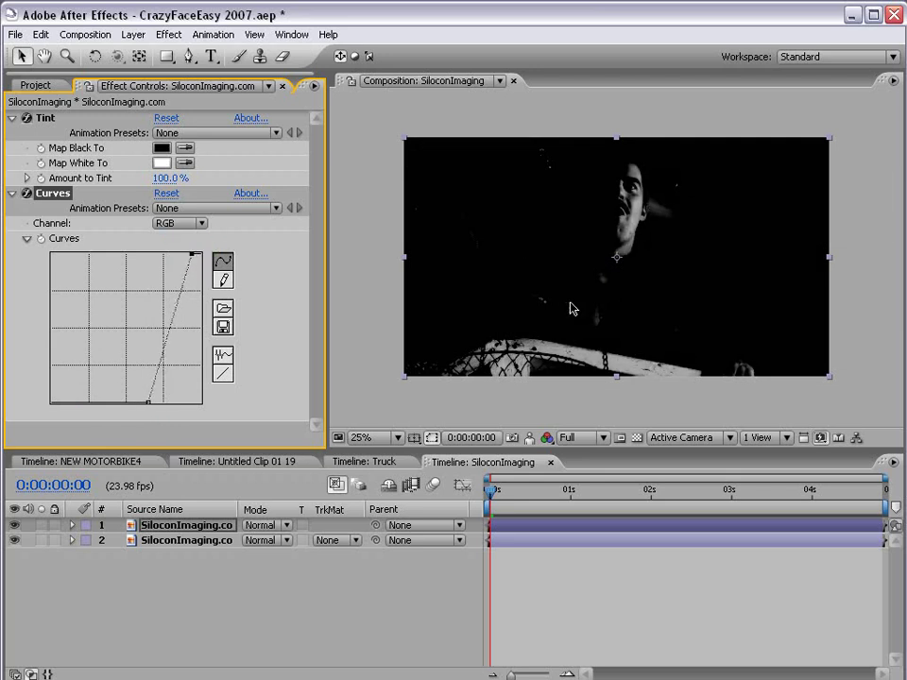
# Step: Create a new Adjustment Layer and place it below the top copy
pyautogui.click(135, 35)
pyautogui.moveTo(142, 54)
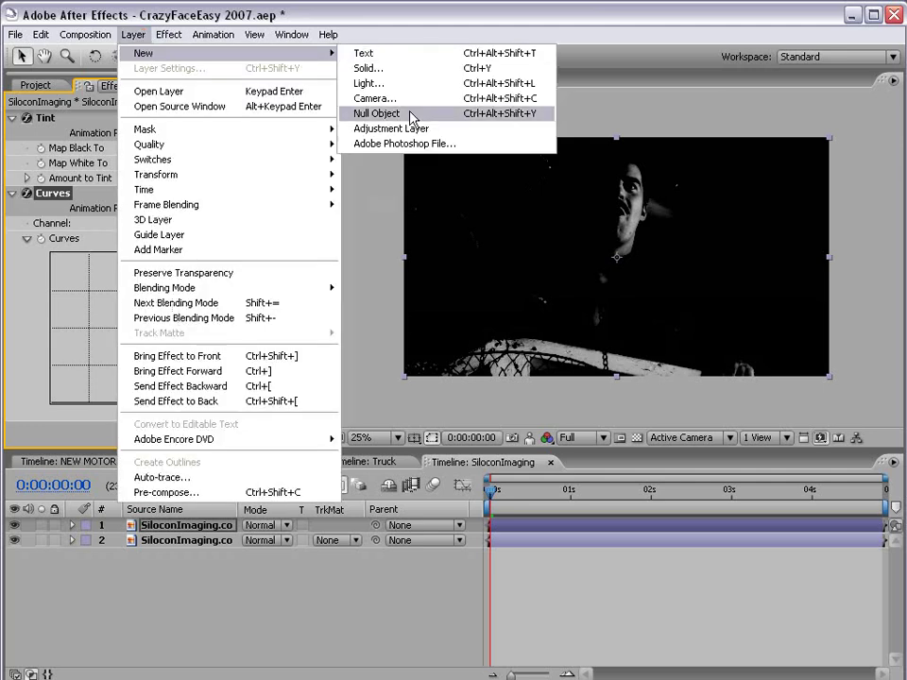
pyautogui.click(411, 130)
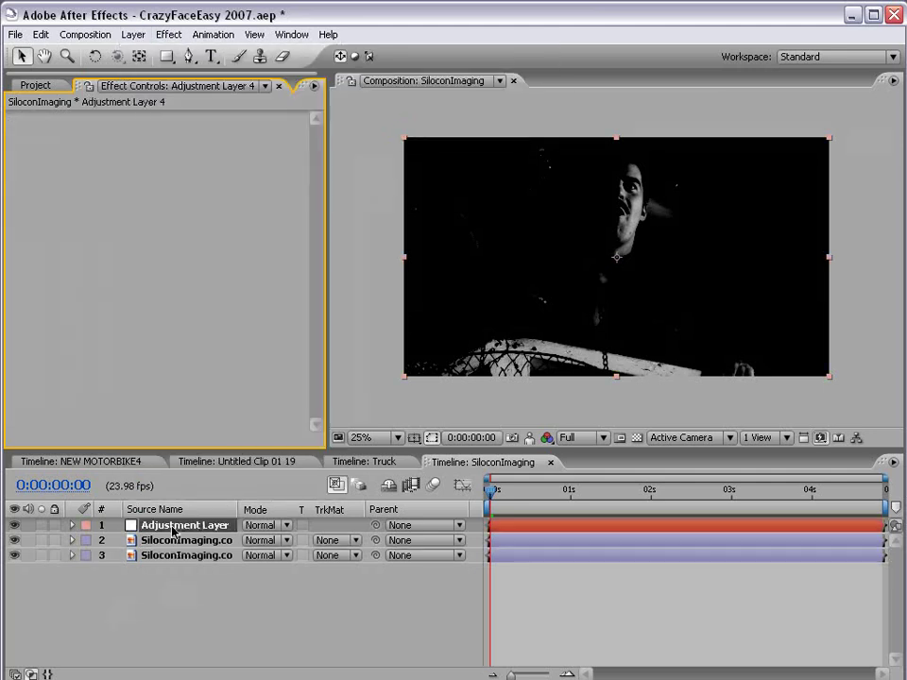
pyautogui.moveTo(173, 532); pyautogui.dragTo(172, 548)
# Step: Rename the top copy layer to 'Matte'
pyautogui.click(151, 525)
pyautogui.press('Return')
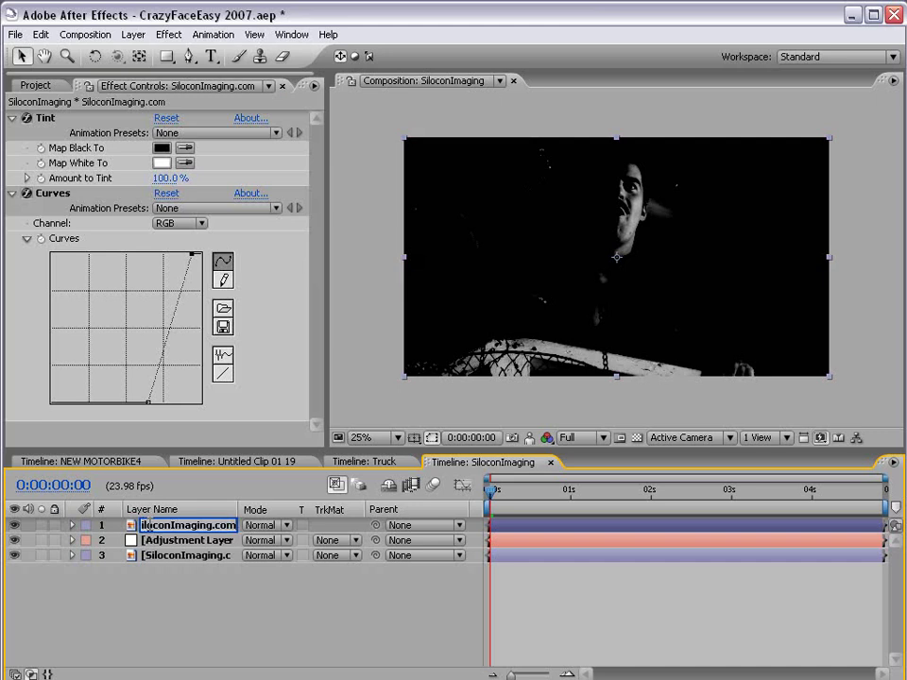
pyautogui.write('Matte')
pyautogui.press('Return')
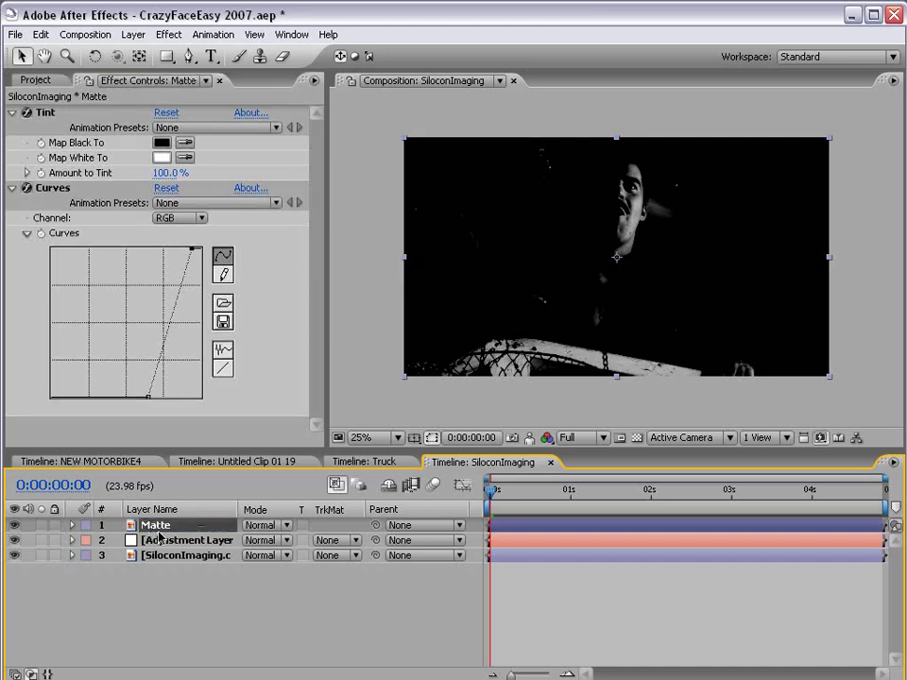
pyautogui.click(165, 543)
pyautogui.click(168, 34)
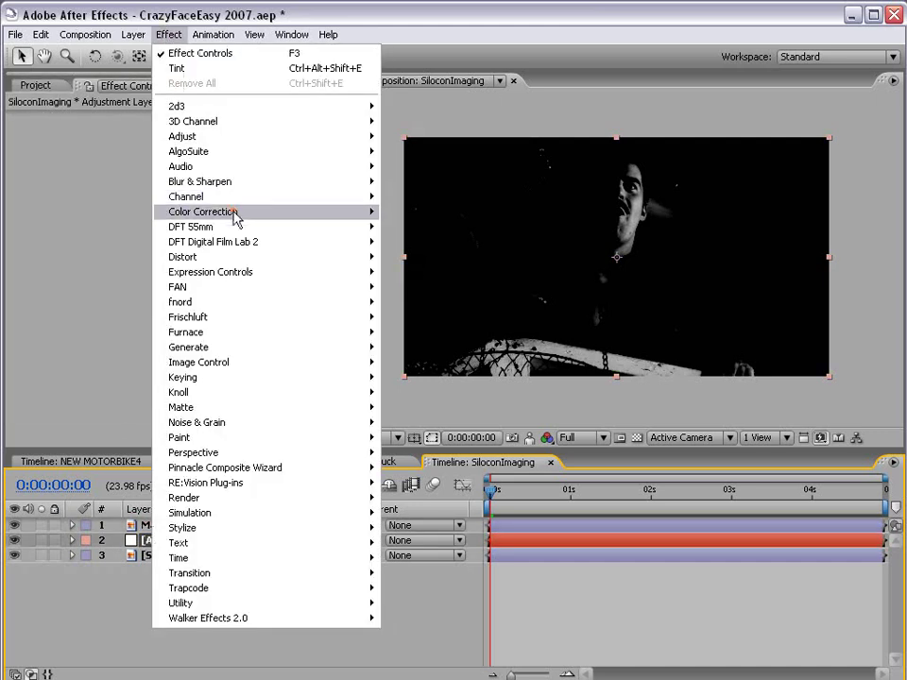
# Step: Add Curves to the adjustment layer, set its track matte to Luma Matte 'Matte', and raise RGB
pyautogui.moveTo(234, 216)
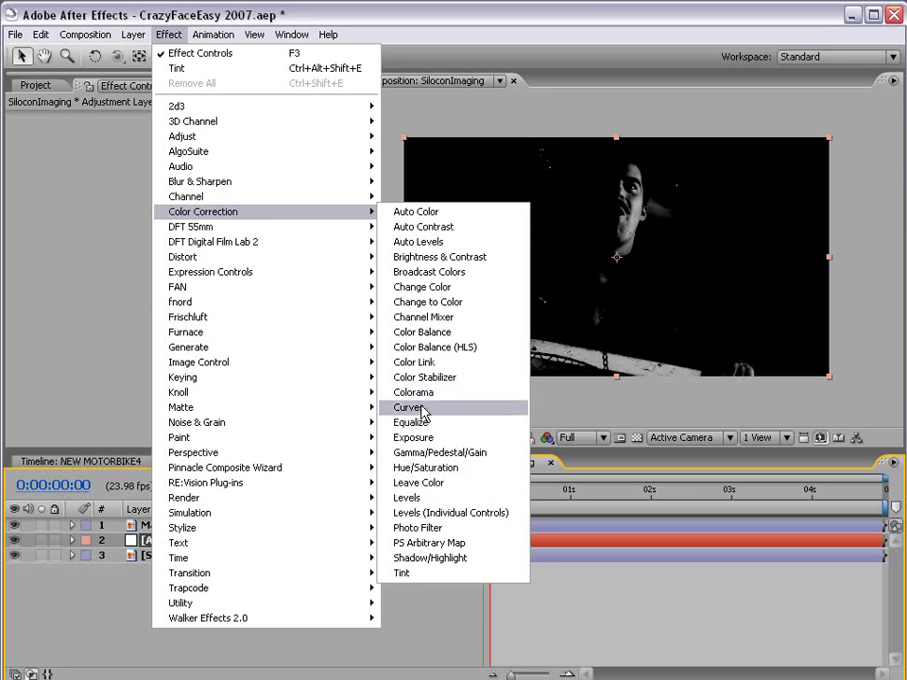
pyautogui.click(422, 408)
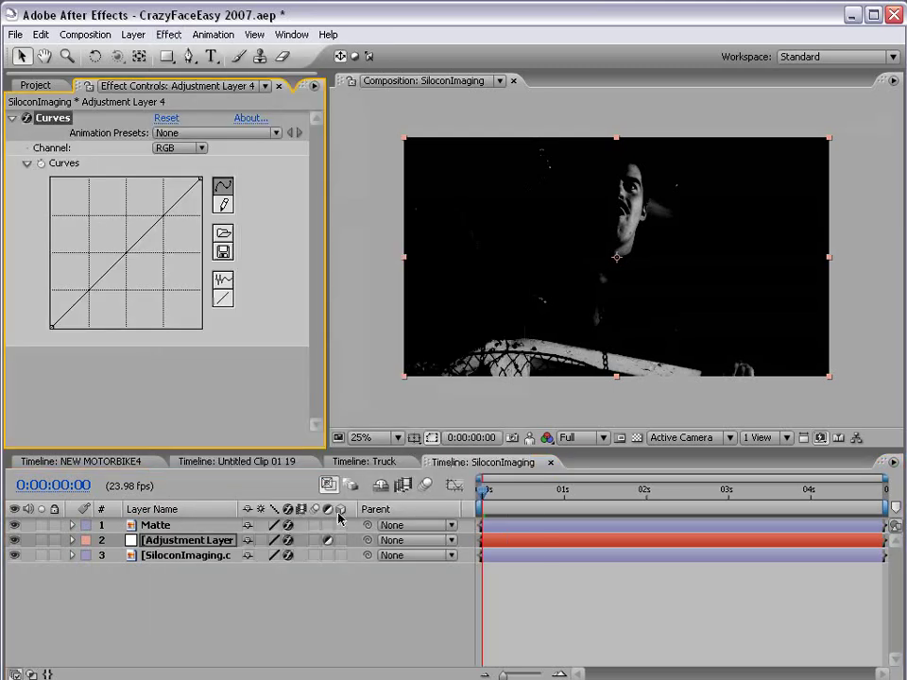
pyautogui.click(336, 541)
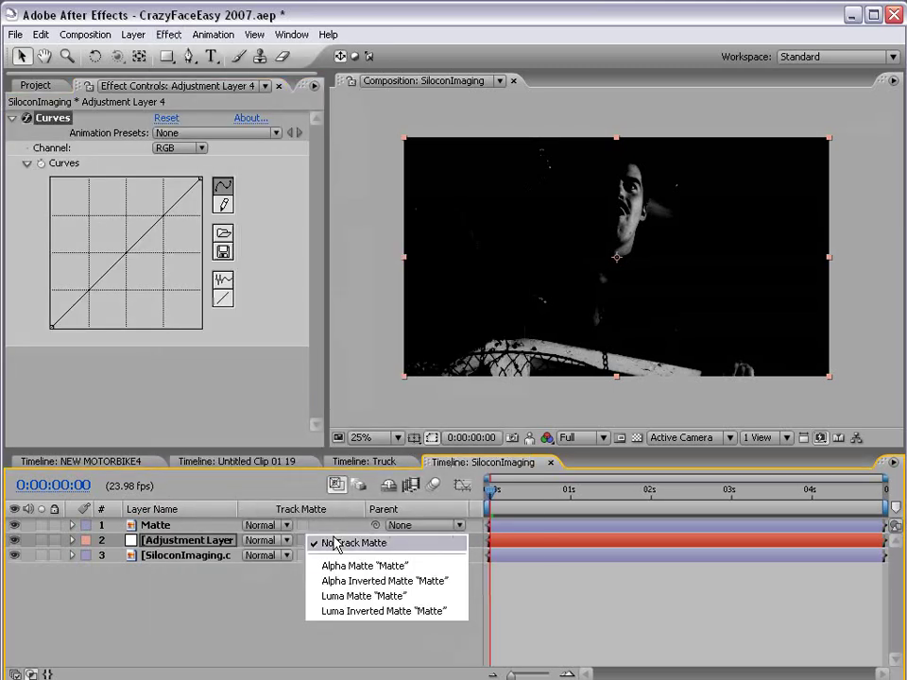
pyautogui.click(370, 596)
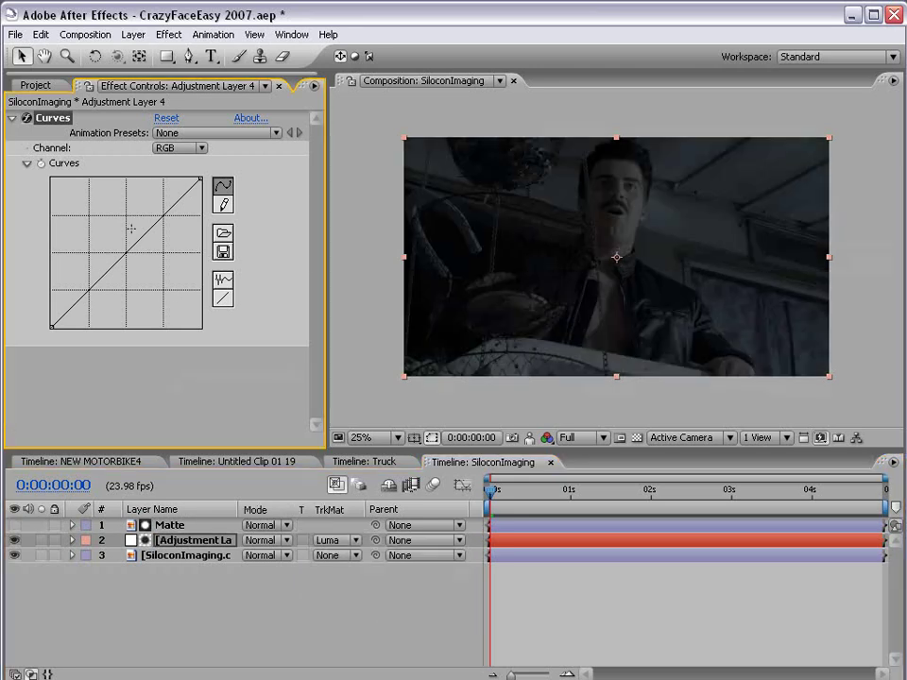
pyautogui.moveTo(128, 249); pyautogui.dragTo(113, 219)
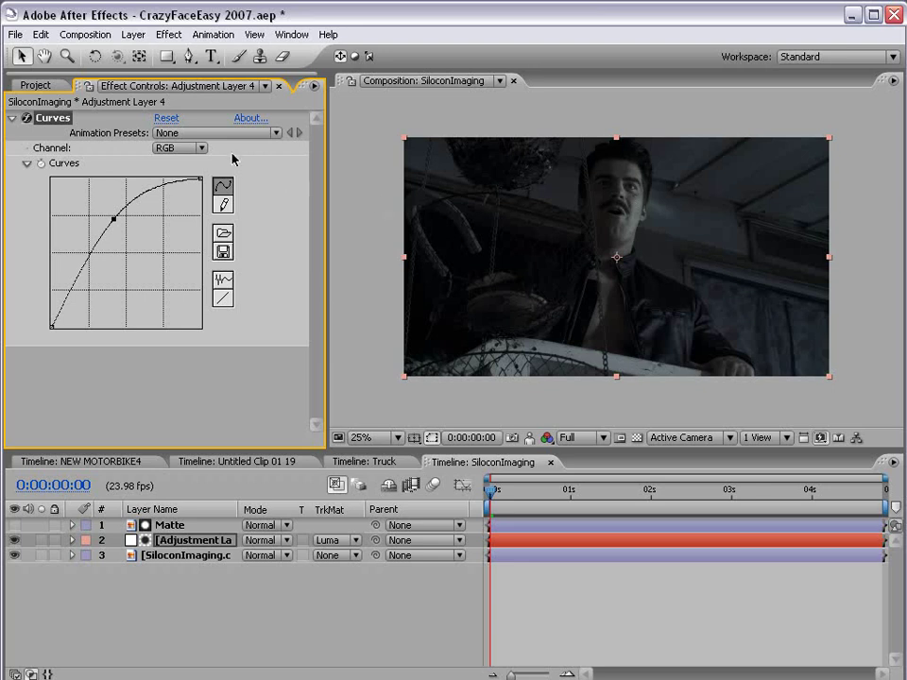
# Step: Lower the Red curve for a cyan cast and raise the Blue curve
pyautogui.click(180, 148)
pyautogui.click(179, 163)
pyautogui.moveTo(142, 236); pyautogui.dragTo(113, 243)
pyautogui.click(179, 147)
pyautogui.click(177, 177)
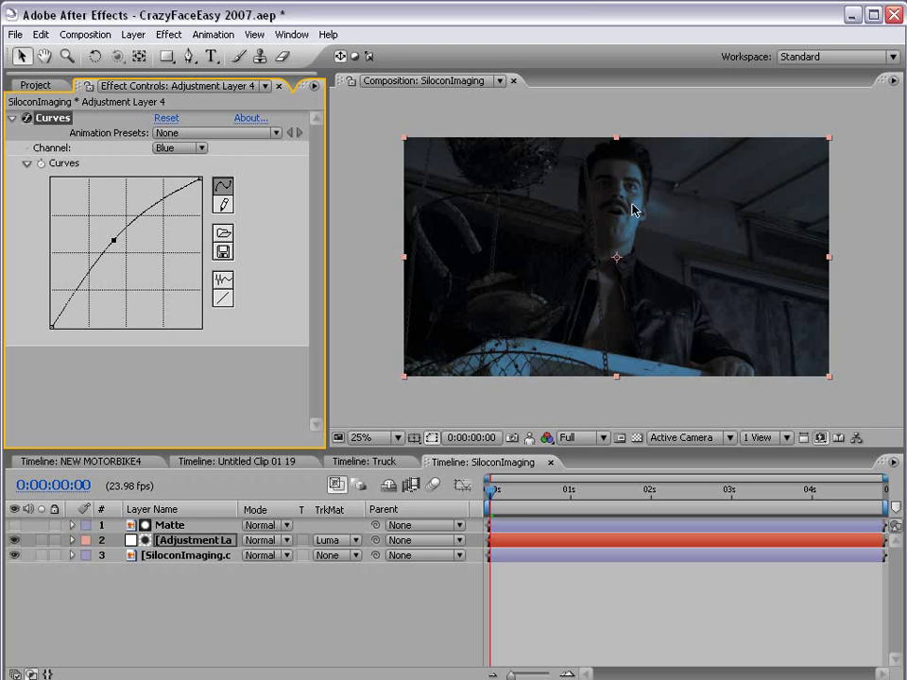
pyautogui.scroll(1, 661, 180)
pyautogui.moveTo(674, 225); pyautogui.dragTo(641, 254)
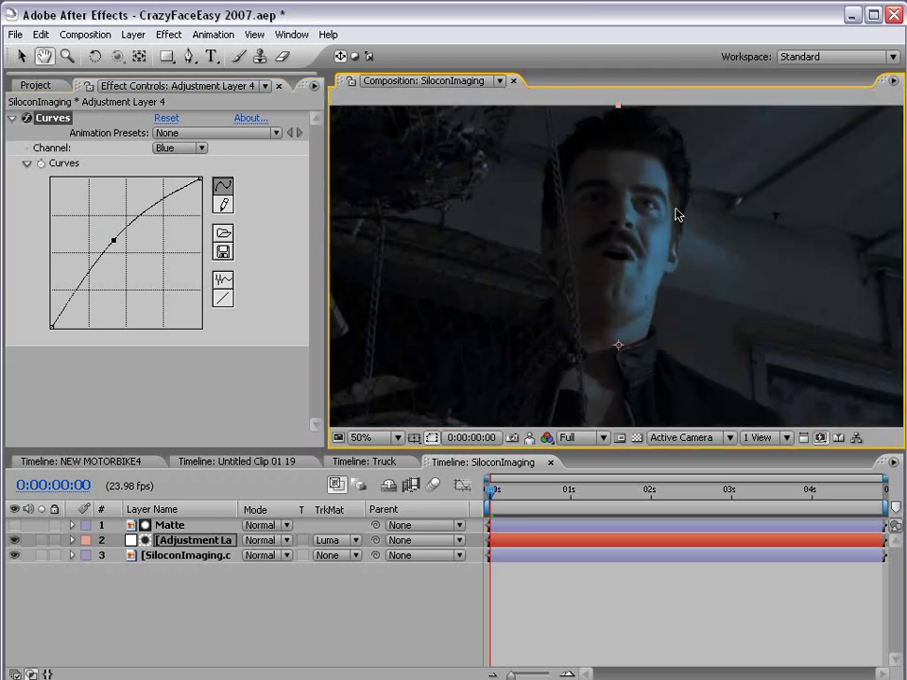
pyautogui.scroll(-1, 670, 188)
pyautogui.moveTo(660, 314); pyautogui.dragTo(654, 265)
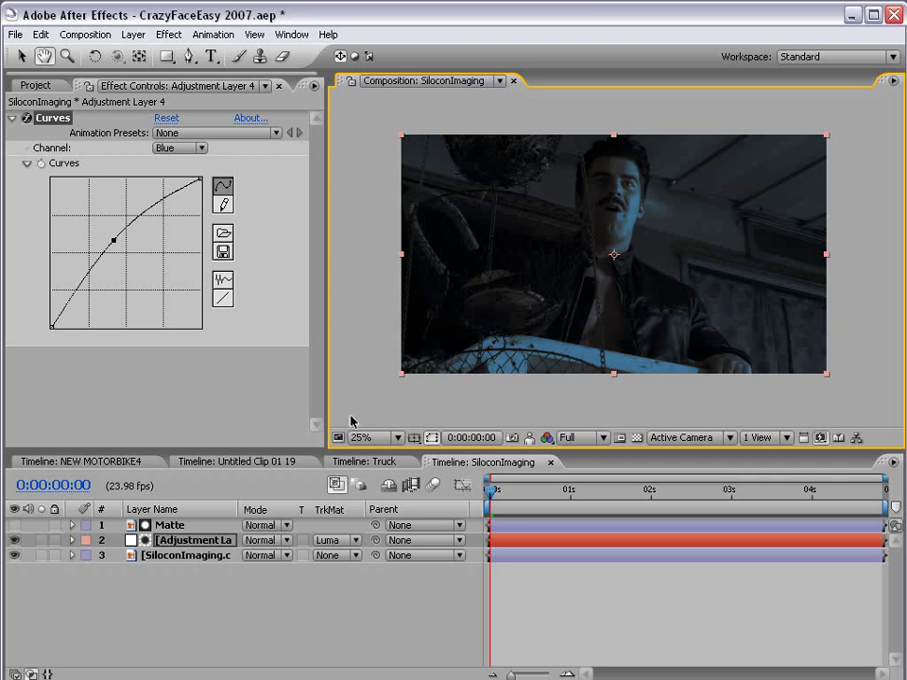
# Step: Duplicate the original face layer, move it to the top, and delete its colour effects
pyautogui.click(177, 556)
pyautogui.hotkey('ctrl', 'd')
pyautogui.moveTo(169, 559); pyautogui.dragTo(179, 522)
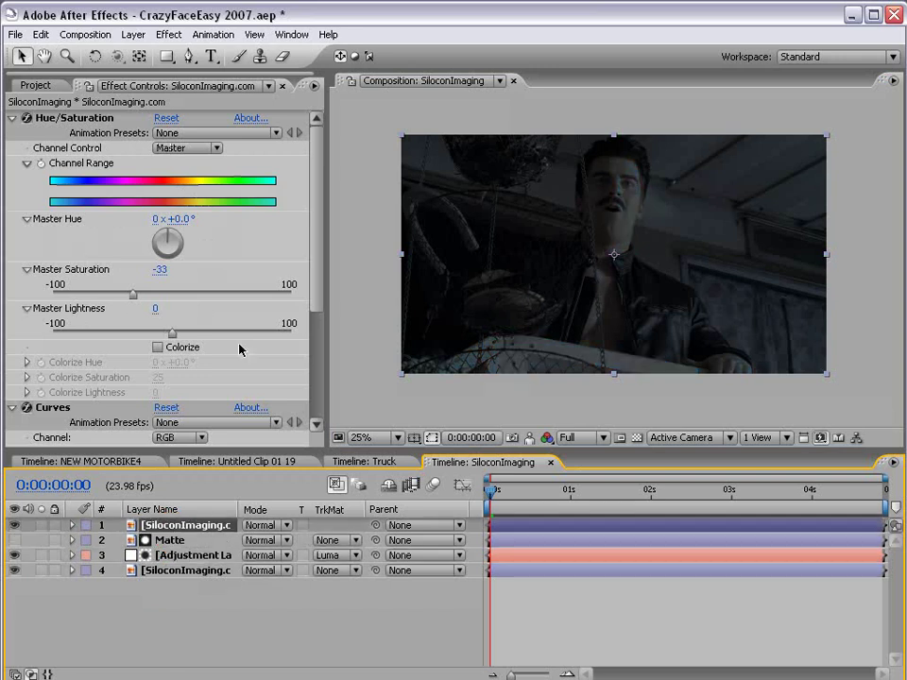
pyautogui.click(270, 371)
pyautogui.press('Delete')
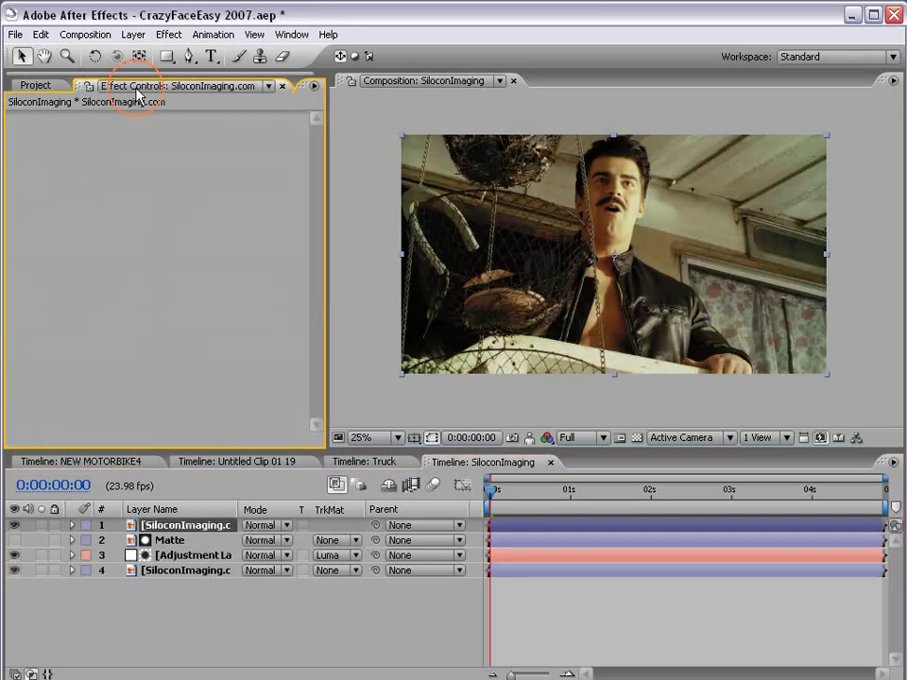
# Step: Draw a four-point Pen mask around the curtained window
pyautogui.press('h')
pyautogui.moveTo(465, 247); pyautogui.dragTo(522, 317)
pyautogui.scroll(1, 593, 364)
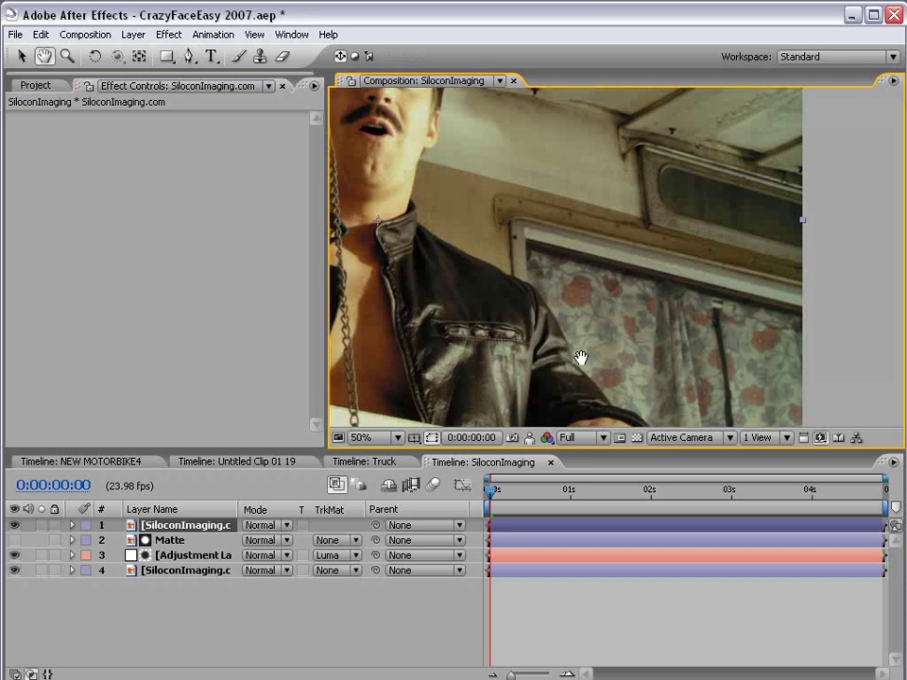
pyautogui.moveTo(593, 365); pyautogui.dragTo(742, 212)
pyautogui.press('g')
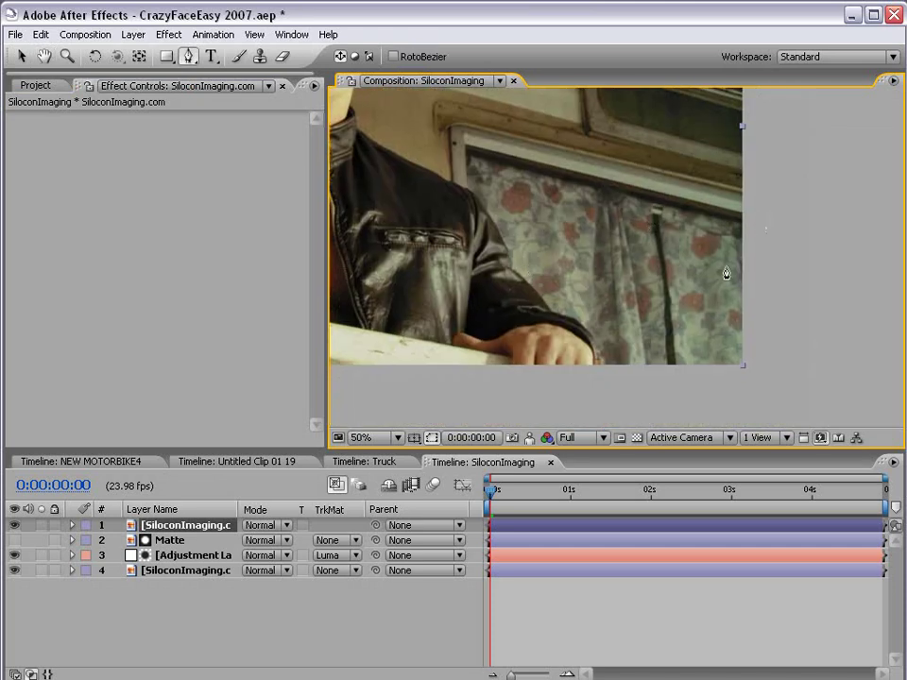
pyautogui.click(467, 152)
pyautogui.click(479, 403)
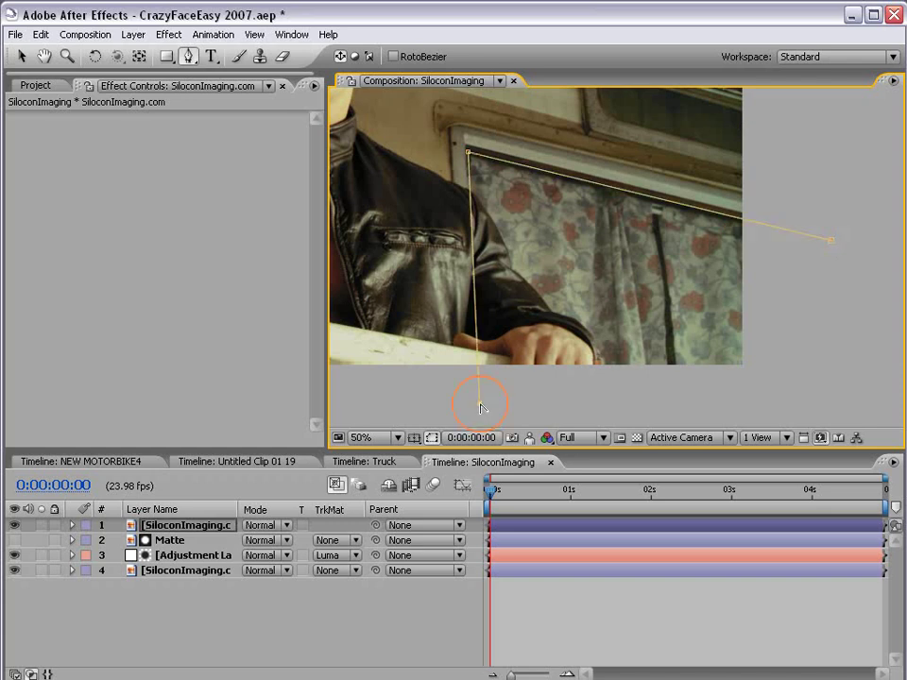
pyautogui.click(832, 412)
pyautogui.click(831, 241)
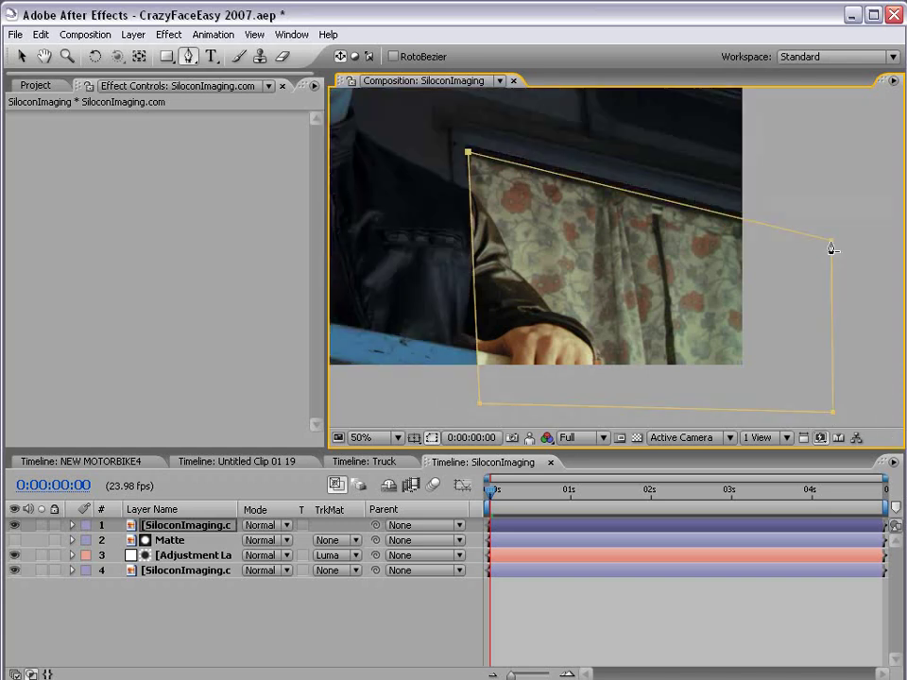
# Step: Draw a second curved mask tracing the man's arm and jacket edge
pyautogui.click(386, 147)
pyautogui.moveTo(488, 217); pyautogui.dragTo(511, 260)
pyautogui.moveTo(545, 306); pyautogui.dragTo(595, 348)
pyautogui.click(594, 418)
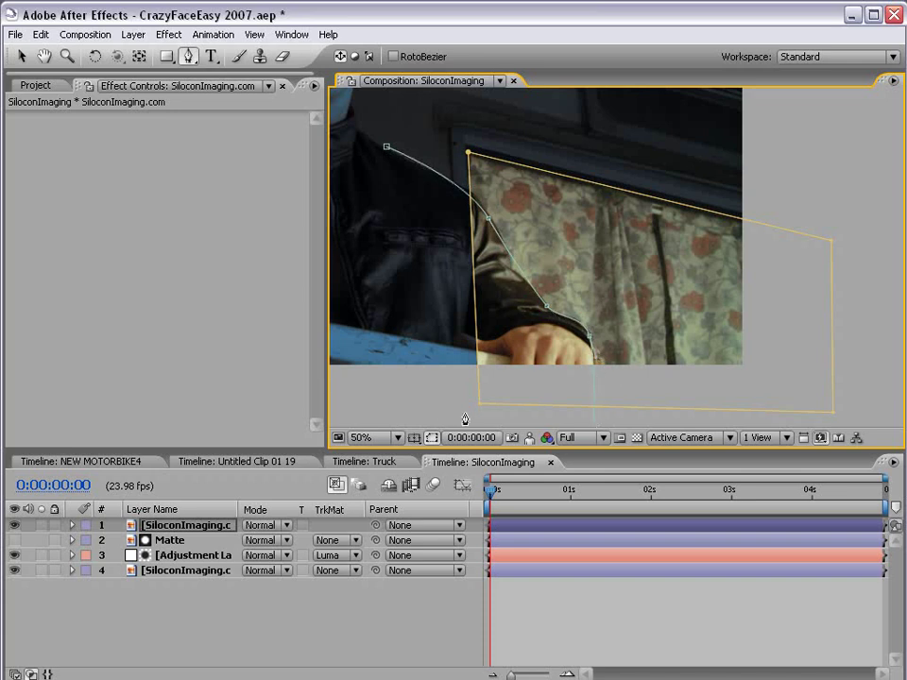
pyautogui.click(437, 414)
pyautogui.click(386, 148)
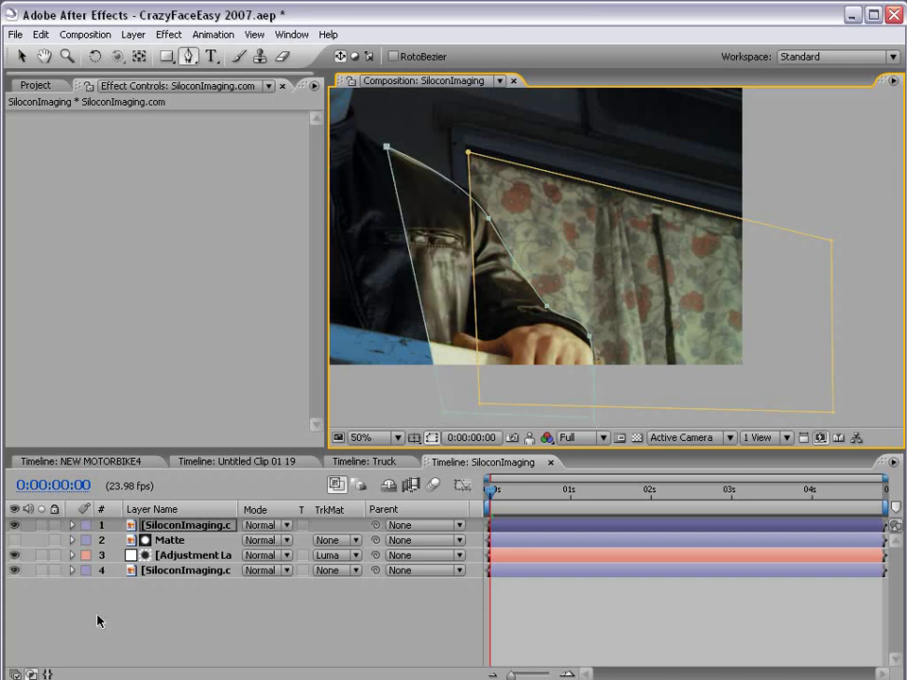
pyautogui.click(162, 530)
# Step: Set Mask 2's mode to Subtract to cut the arm out of the window mask
pyautogui.press('m')
pyautogui.press('m')
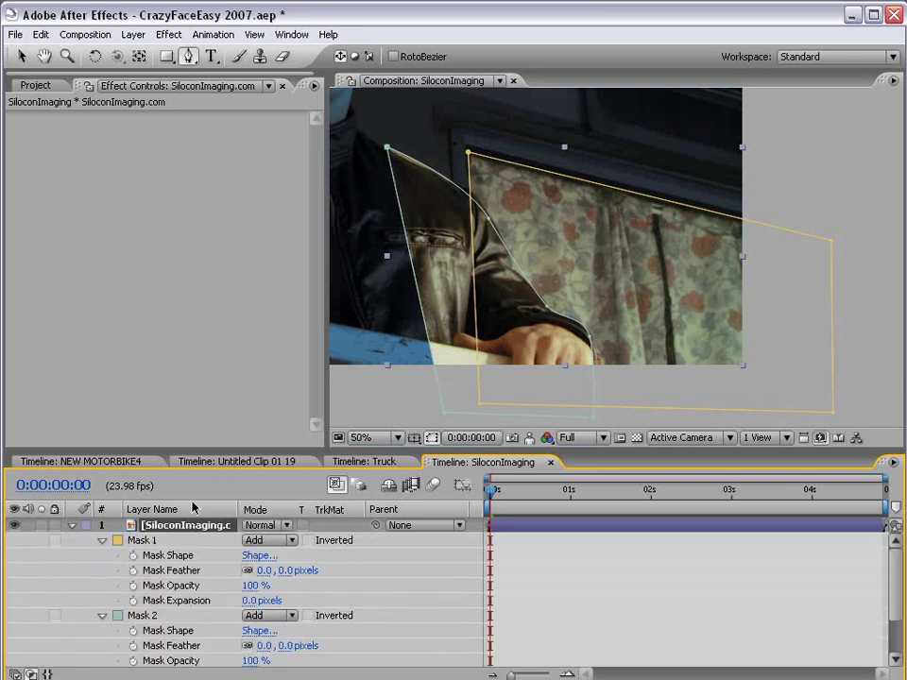
pyautogui.scroll(-2, 196, 529)
pyautogui.click(248, 583)
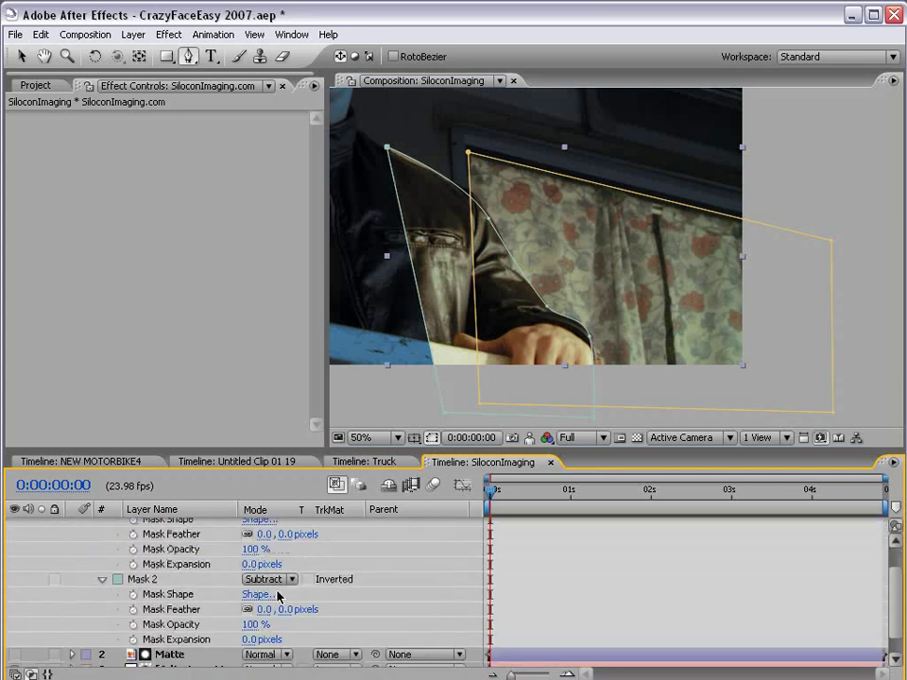
pyautogui.click(279, 592)
pyautogui.click(532, 582)
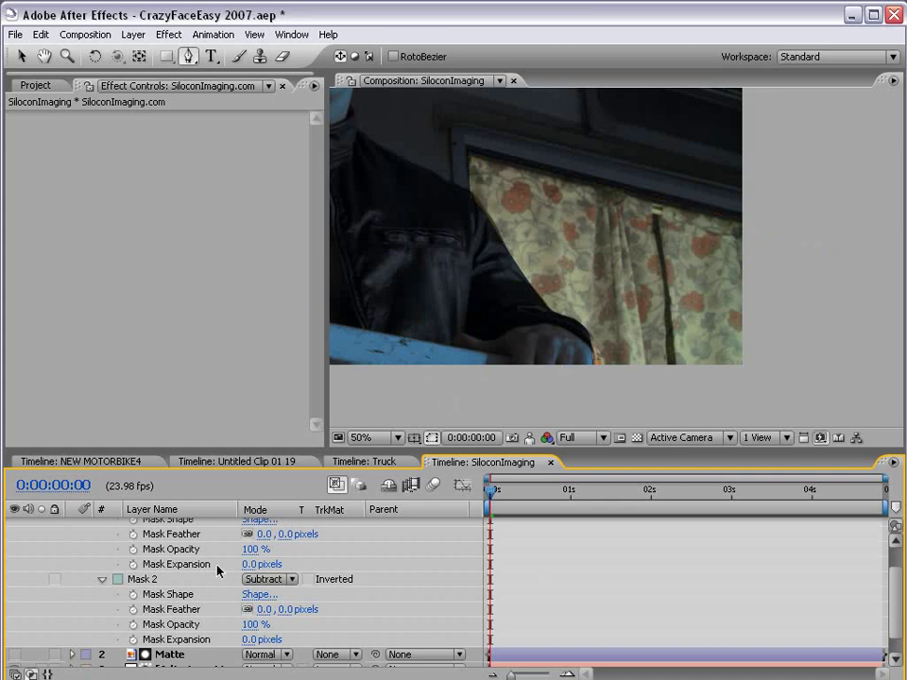
# Step: Inspect the outlines of Mask 1 and Mask 2 in the frame
pyautogui.scroll(3, 526, 535)
pyautogui.click(524, 540)
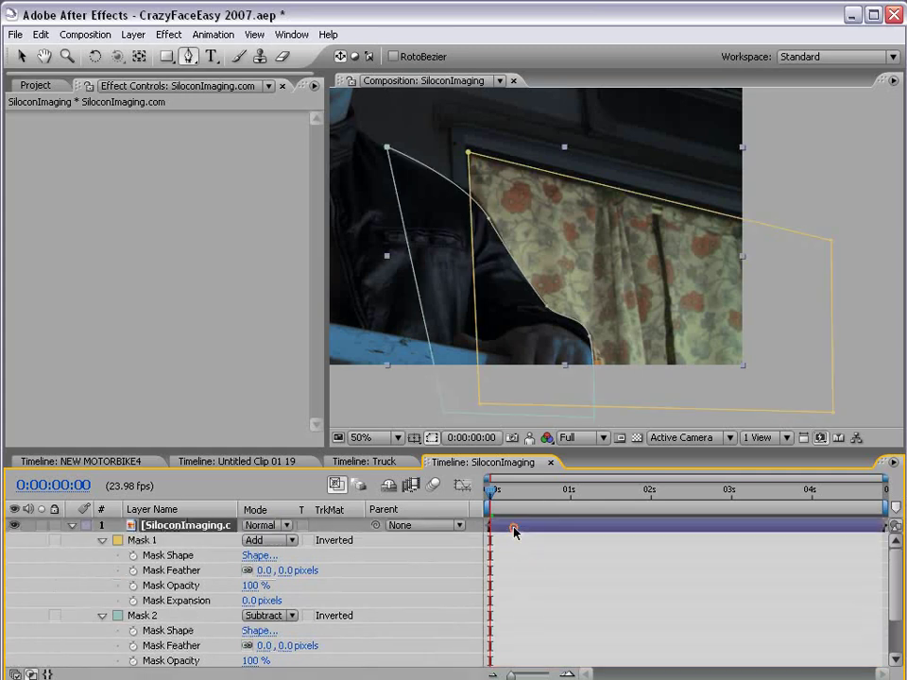
pyautogui.scroll(1, 551, 252)
pyautogui.press('v')
pyautogui.click(455, 232)
pyautogui.click(144, 541)
pyautogui.click(493, 125)
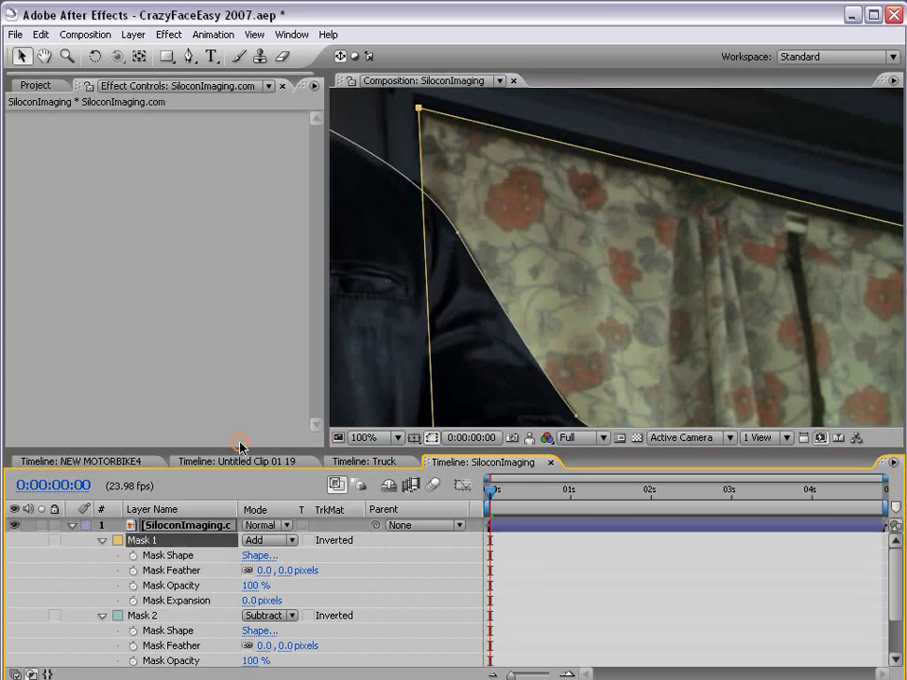
pyautogui.scroll(-1, 603, 253)
pyautogui.moveTo(603, 253); pyautogui.dragTo(535, 181)
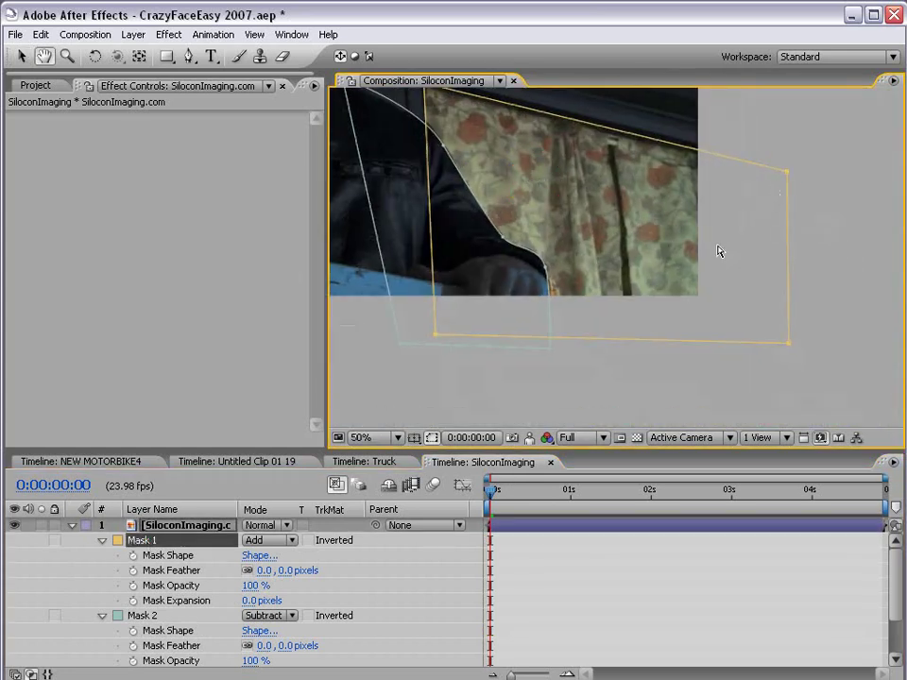
pyautogui.click(152, 620)
pyautogui.moveTo(364, 313); pyautogui.dragTo(502, 301)
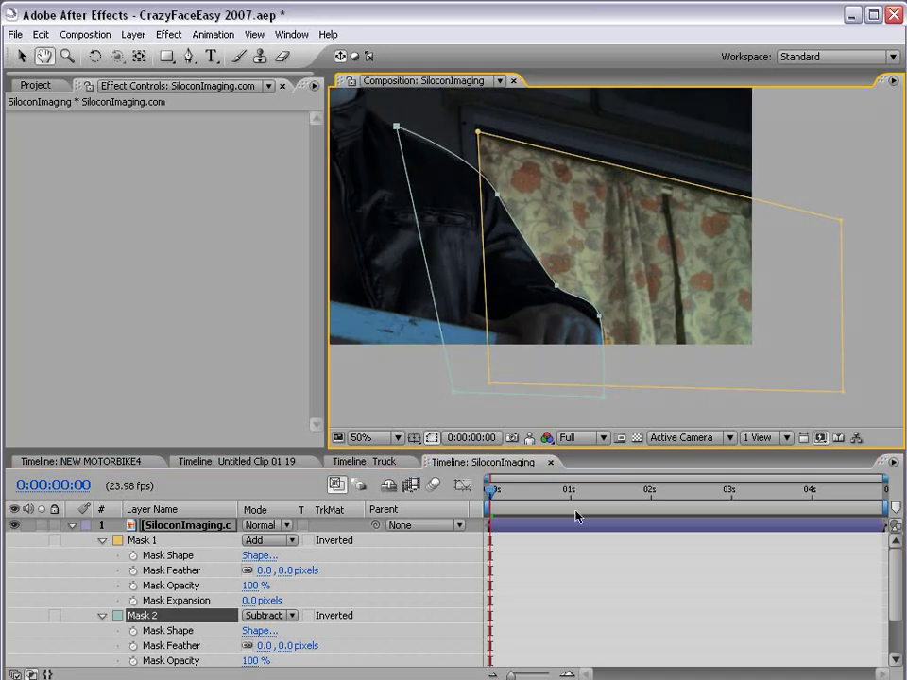
pyautogui.click(559, 574)
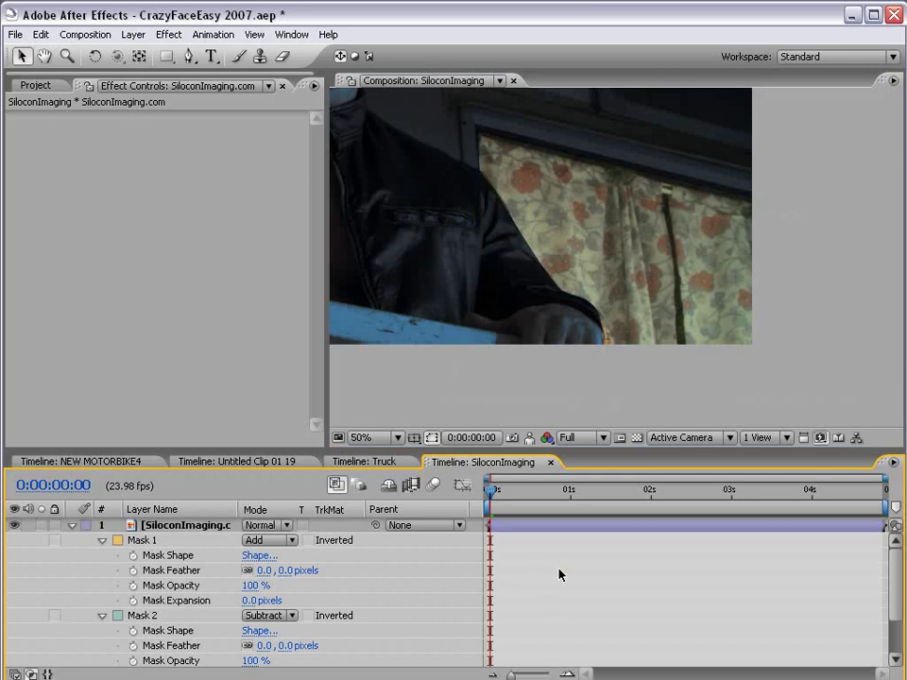
# Step: Set Mask Feather to 2 pixels on both Mask 1 and Mask 2
pyautogui.click(292, 570)
pyautogui.write('2')
pyautogui.press('Return')
pyautogui.scroll(-1, 392, 550)
pyautogui.scroll(-1, 392, 550)
pyautogui.click(287, 614)
pyautogui.write('2')
pyautogui.press('Return')
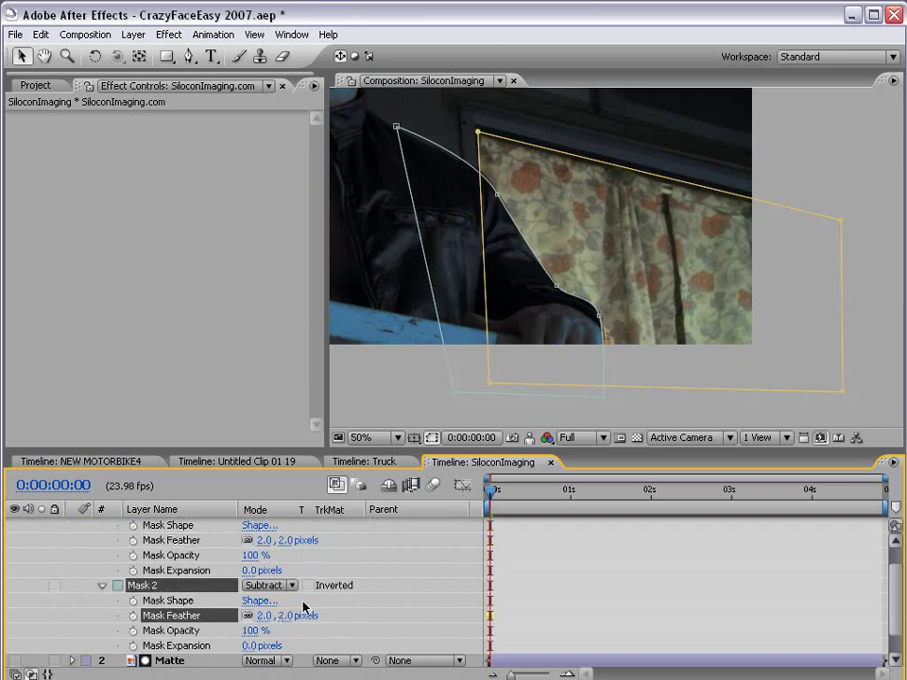
pyautogui.click(551, 573)
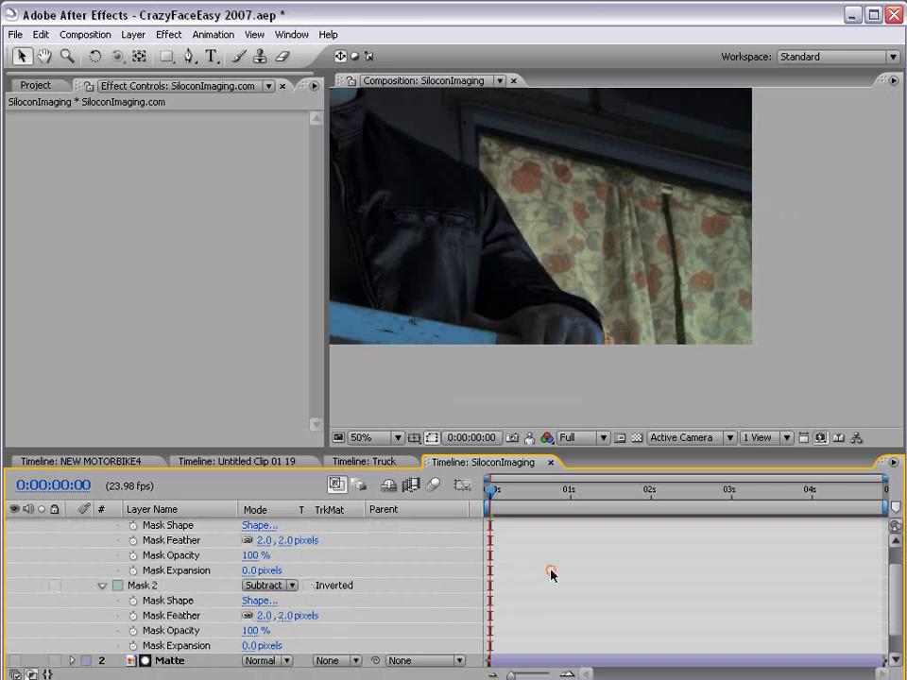
pyautogui.scroll(1, 523, 561)
pyautogui.click(511, 526)
# Step: Apply Curves to the window layer, raising RGB and Red and lowering Blue slightly
pyautogui.click(168, 35)
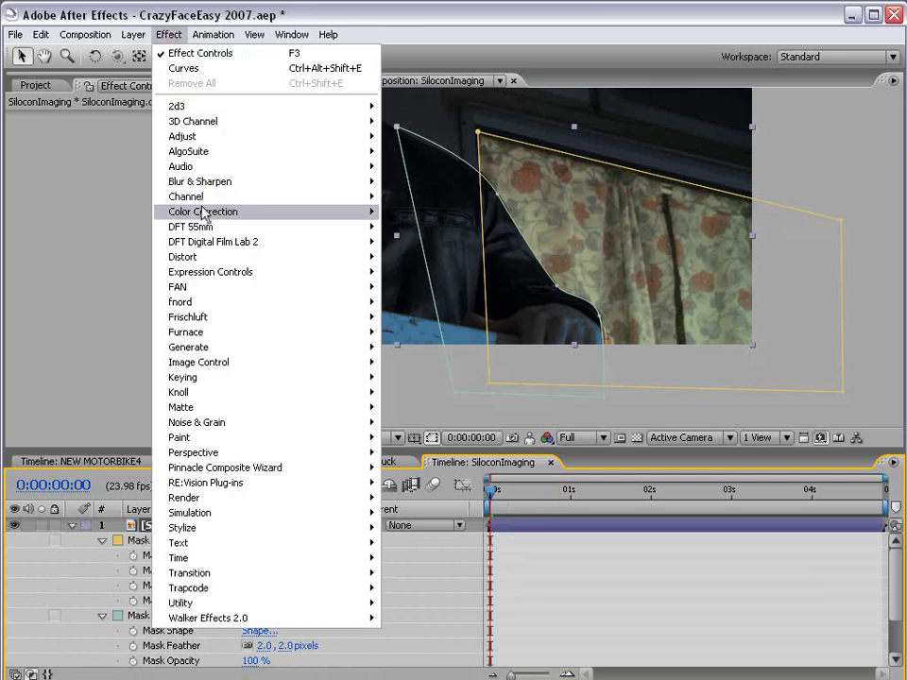
pyautogui.moveTo(201, 213)
pyautogui.click(499, 405)
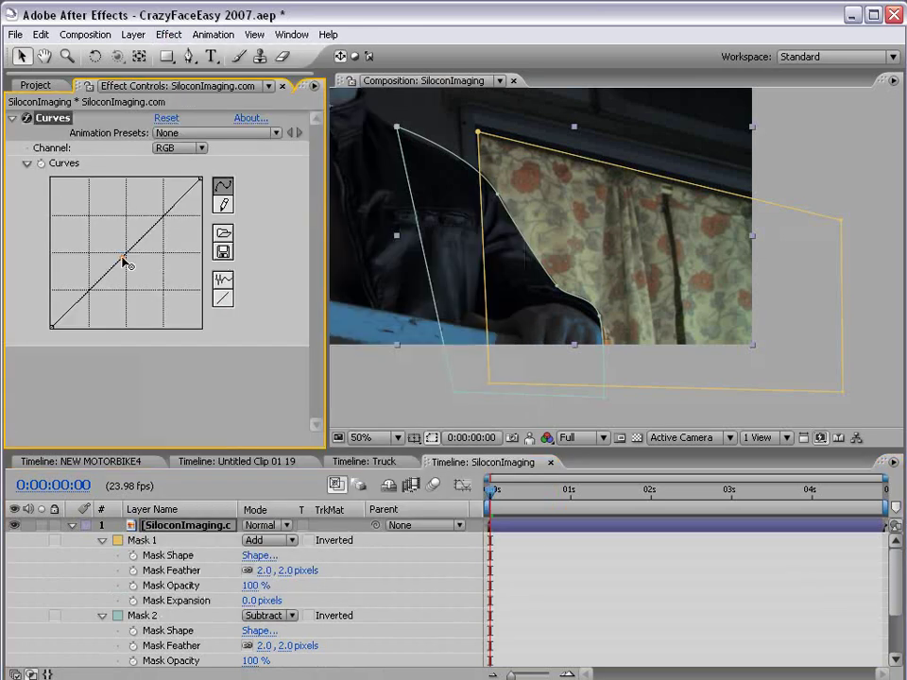
pyautogui.moveTo(121, 257); pyautogui.dragTo(116, 245)
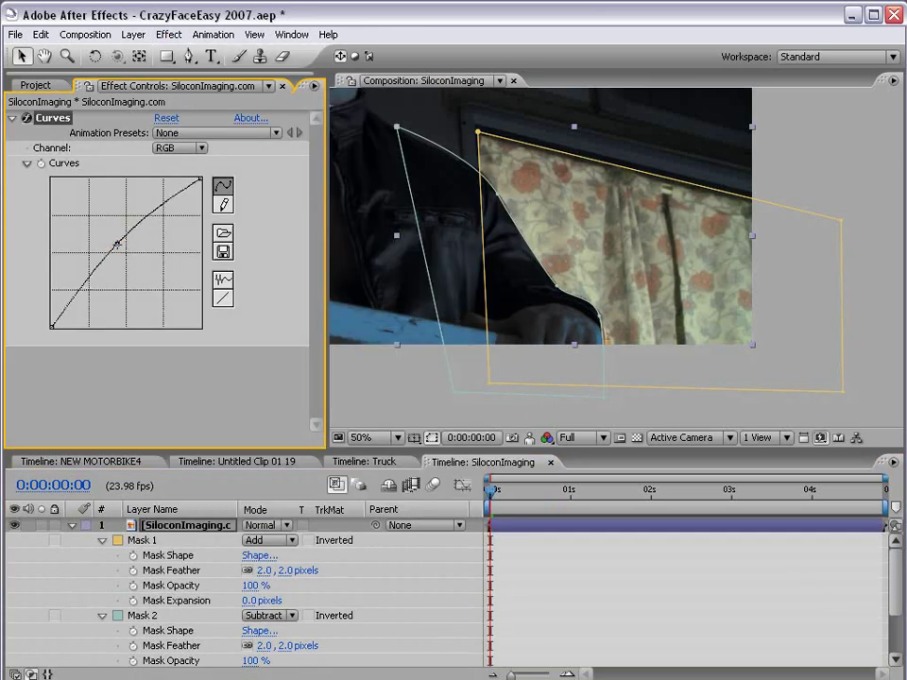
pyautogui.click(196, 148)
pyautogui.click(179, 166)
pyautogui.moveTo(130, 254); pyautogui.dragTo(121, 247)
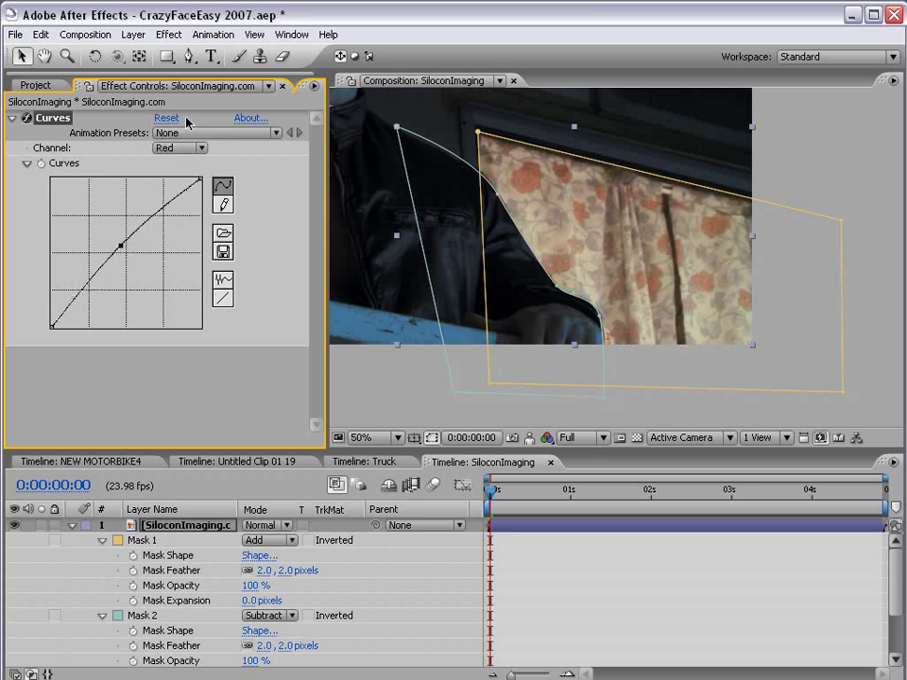
pyautogui.click(177, 149)
pyautogui.click(182, 179)
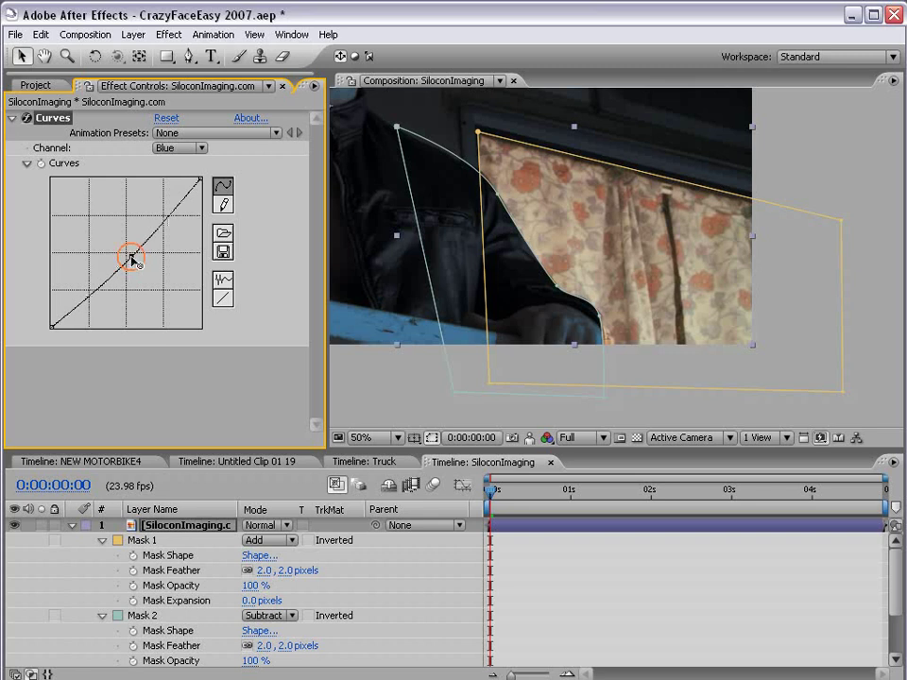
pyautogui.moveTo(130, 249); pyautogui.dragTo(132, 255)
# Step: Add a Glow to the window with radius 48 and intensity 0.4
pyautogui.click(612, 418)
pyautogui.scroll(-3, 655, 343)
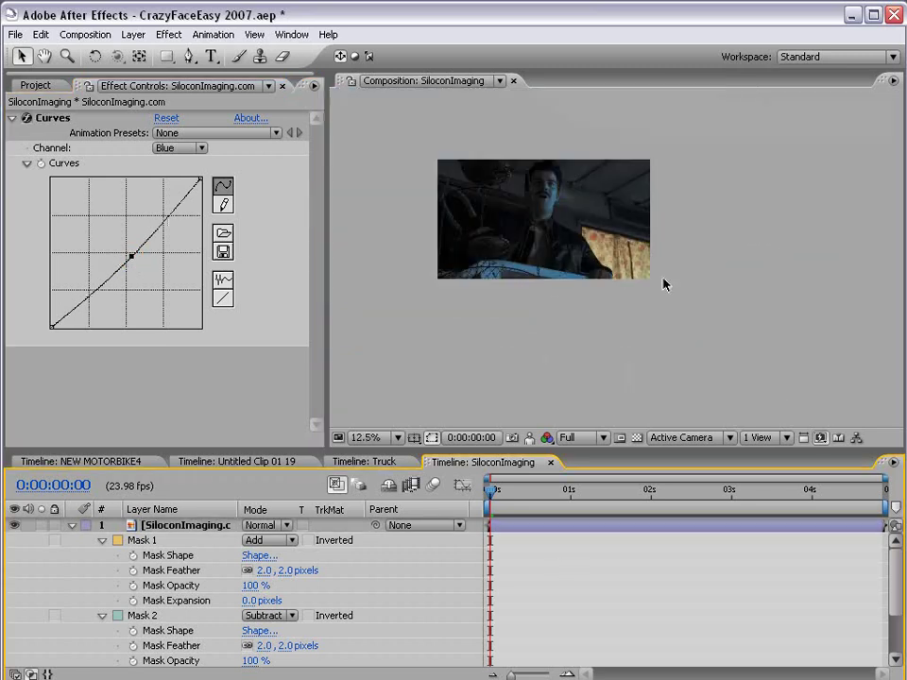
pyautogui.scroll(1, 643, 300)
pyautogui.press('h')
pyautogui.click(542, 522)
pyautogui.press('v')
pyautogui.click(169, 35)
pyautogui.moveTo(231, 529)
pyautogui.click(404, 649)
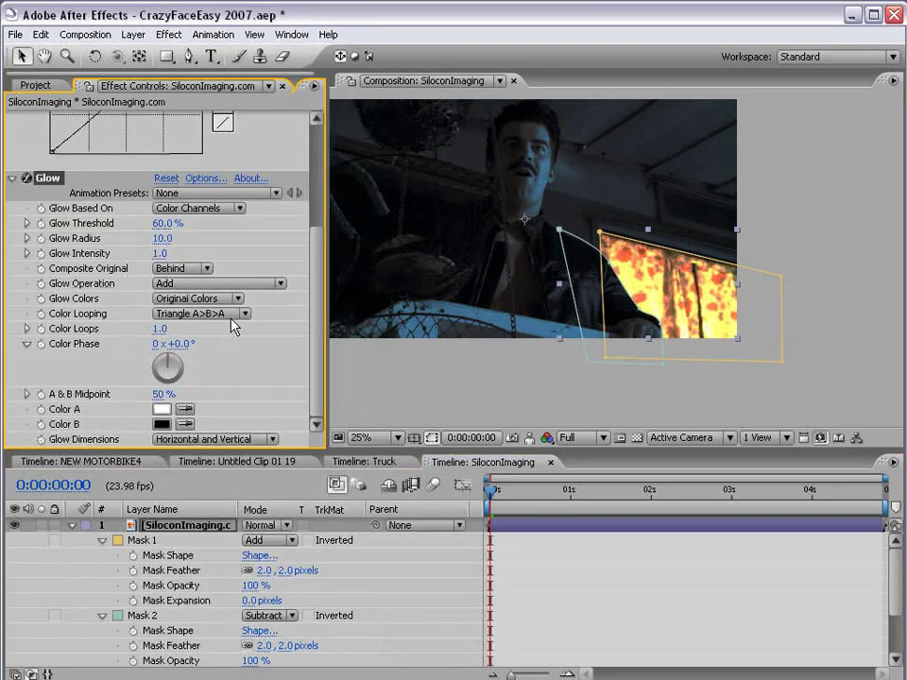
pyautogui.moveTo(166, 238); pyautogui.dragTo(137, 258)
pyautogui.click(648, 569)
pyautogui.press('h')
pyautogui.moveTo(627, 299); pyautogui.dragTo(678, 340)
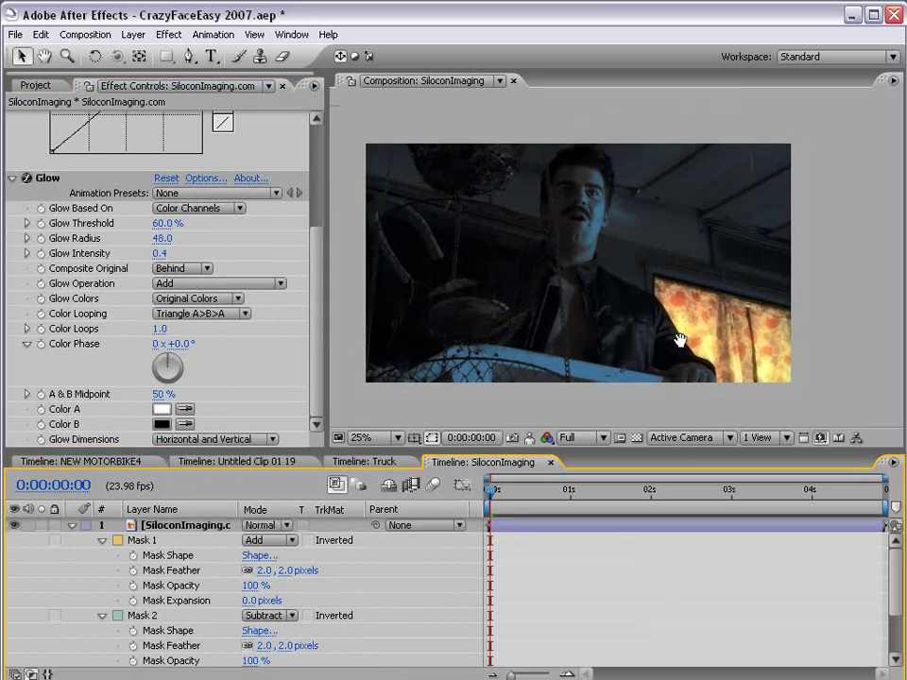
pyautogui.press('`')
pyautogui.press('`')
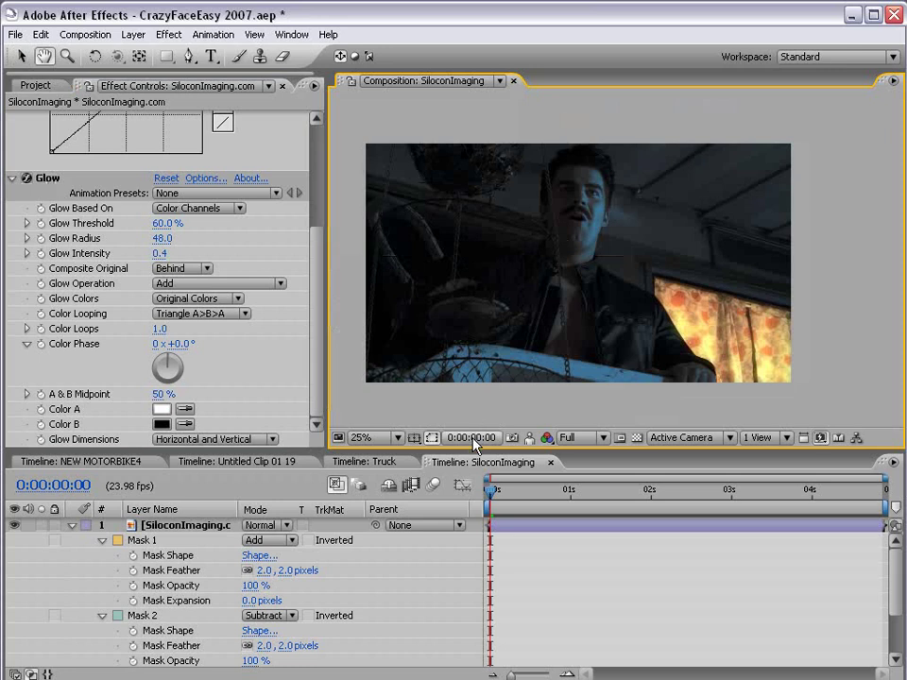
pyautogui.scroll(1, 703, 358)
# Step: On Adjustment Layer 4's Curves, raise the Red curve and flatten the Blue curve to near-diagonal
pyautogui.scroll(-1, 703, 356)
pyautogui.press('v')
pyautogui.click(71, 526)
pyautogui.click(189, 556)
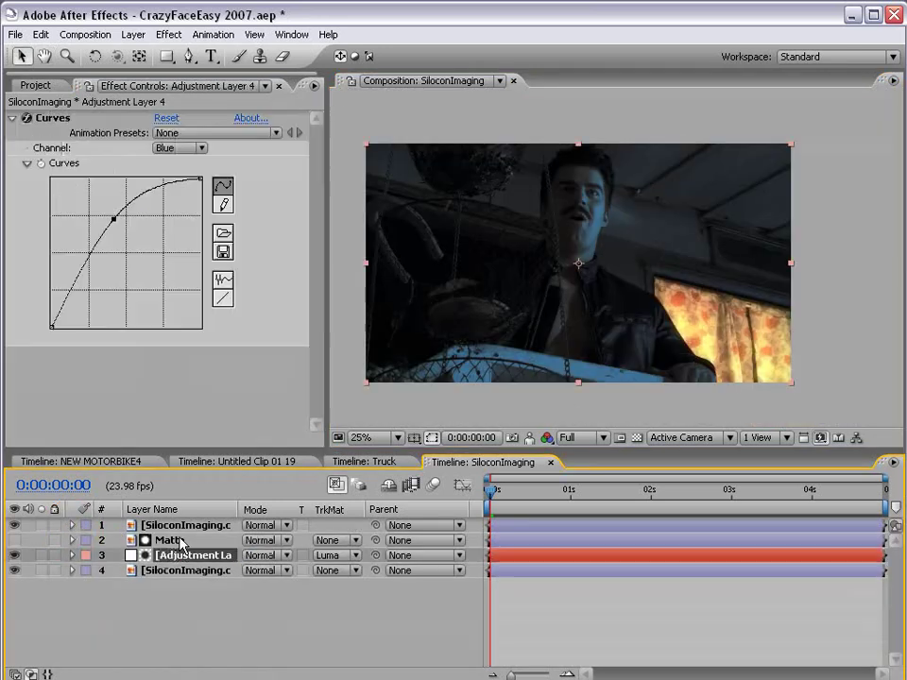
pyautogui.click(180, 148)
pyautogui.click(179, 115)
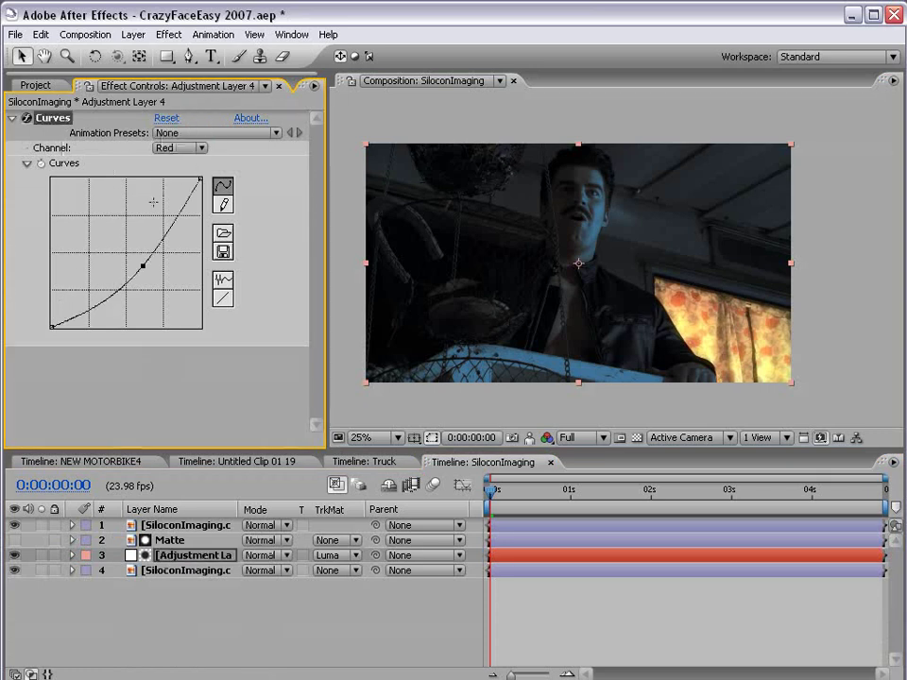
pyautogui.moveTo(141, 264); pyautogui.dragTo(121, 246)
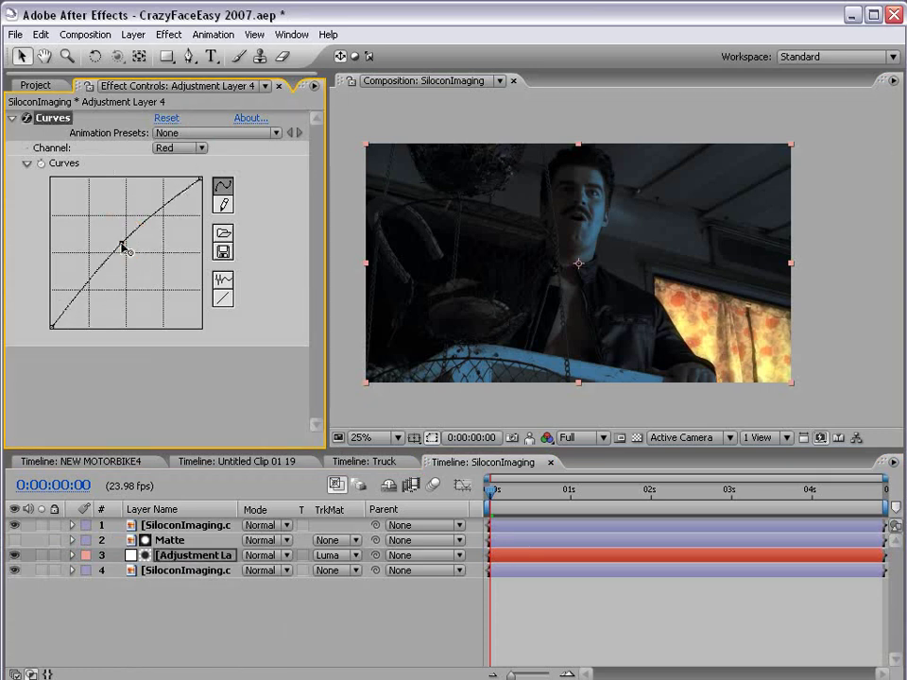
pyautogui.click(182, 148)
pyautogui.click(184, 179)
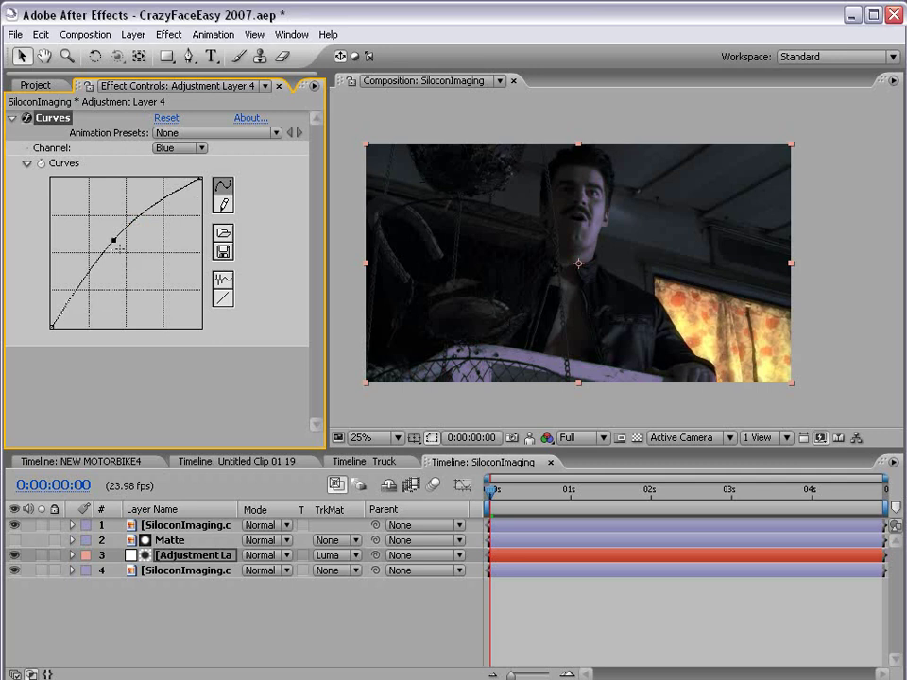
pyautogui.moveTo(114, 241); pyautogui.dragTo(133, 259)
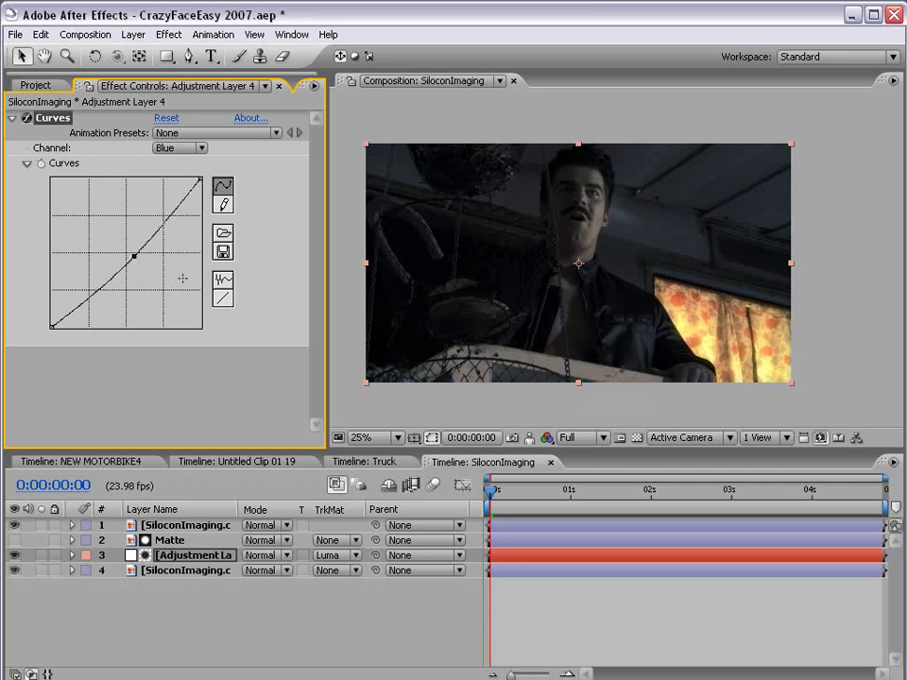
# Step: Return to the Truck composition's timeline
pyautogui.click(370, 463)
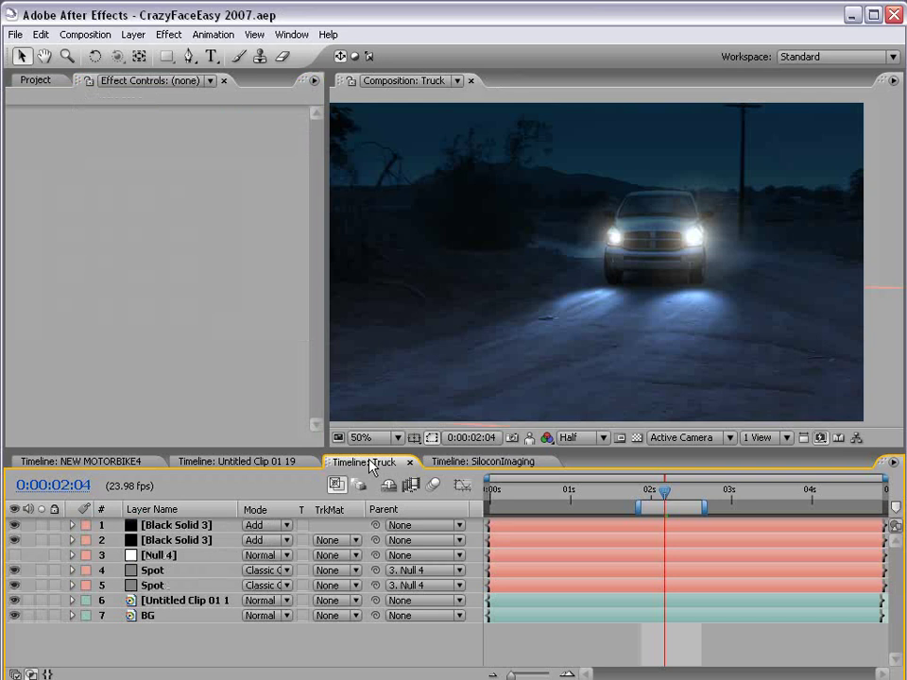